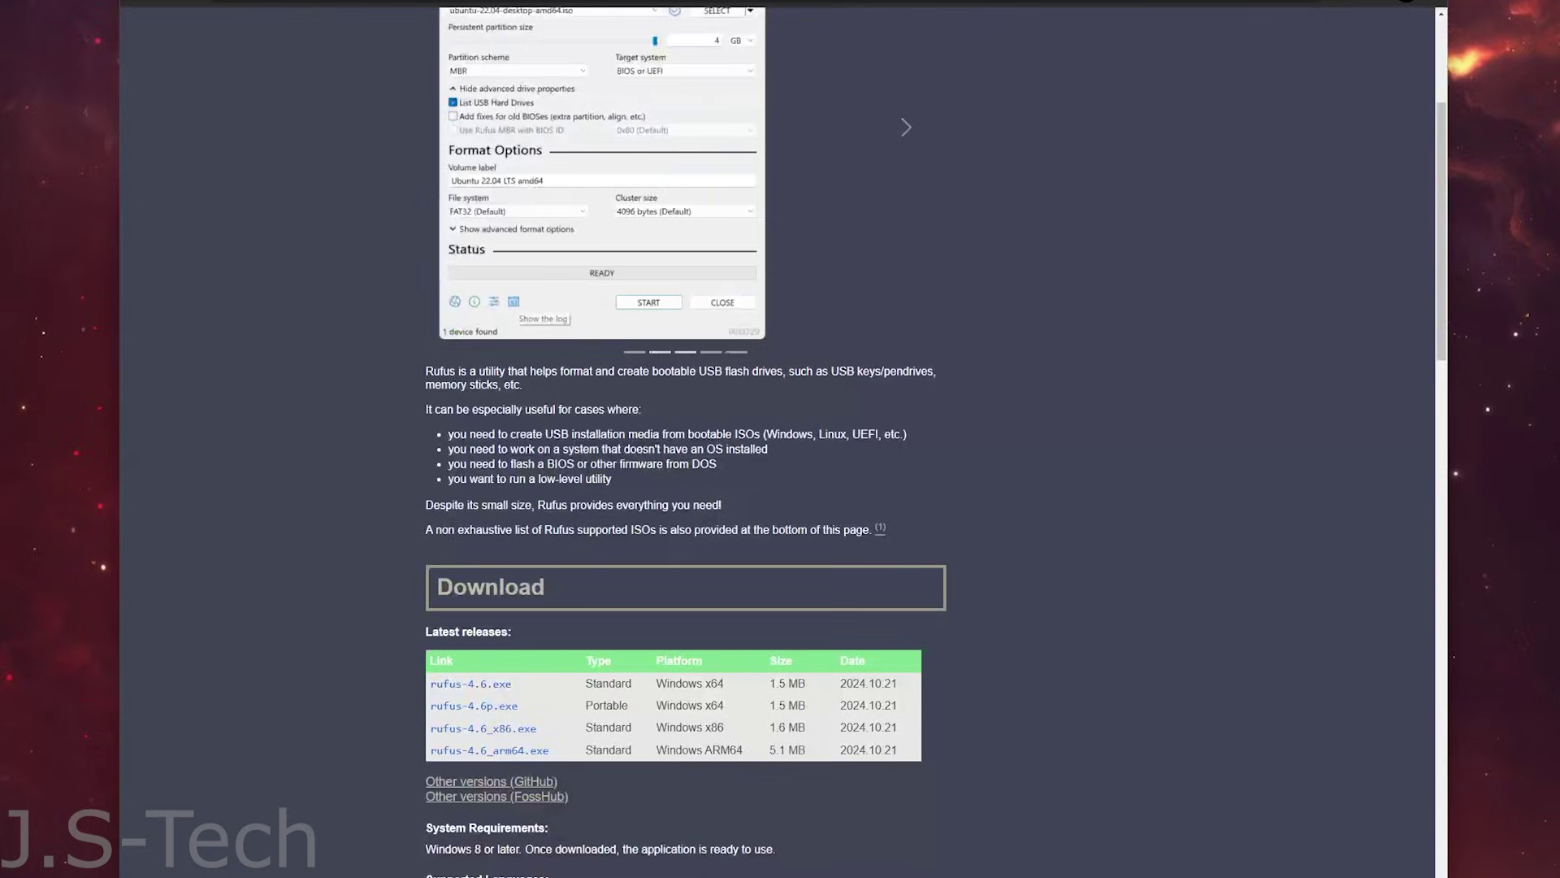
Download the standard Windows x64 release rufus-4.6.exe from the Rufus website.
scroll(389, 506, "up", 4)
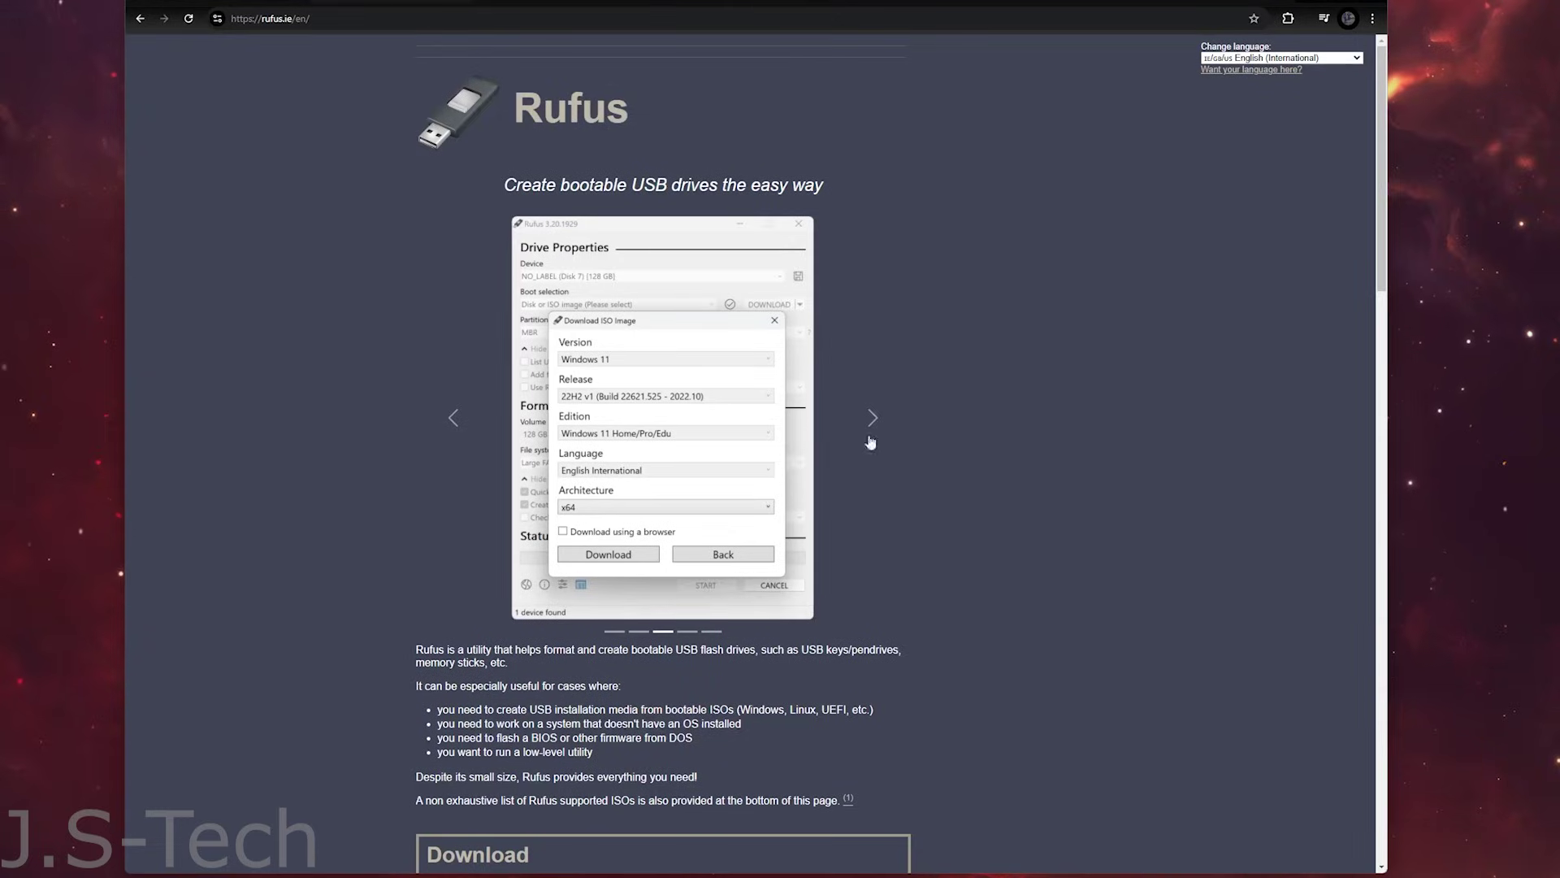
scroll(959, 459, "down", 5)
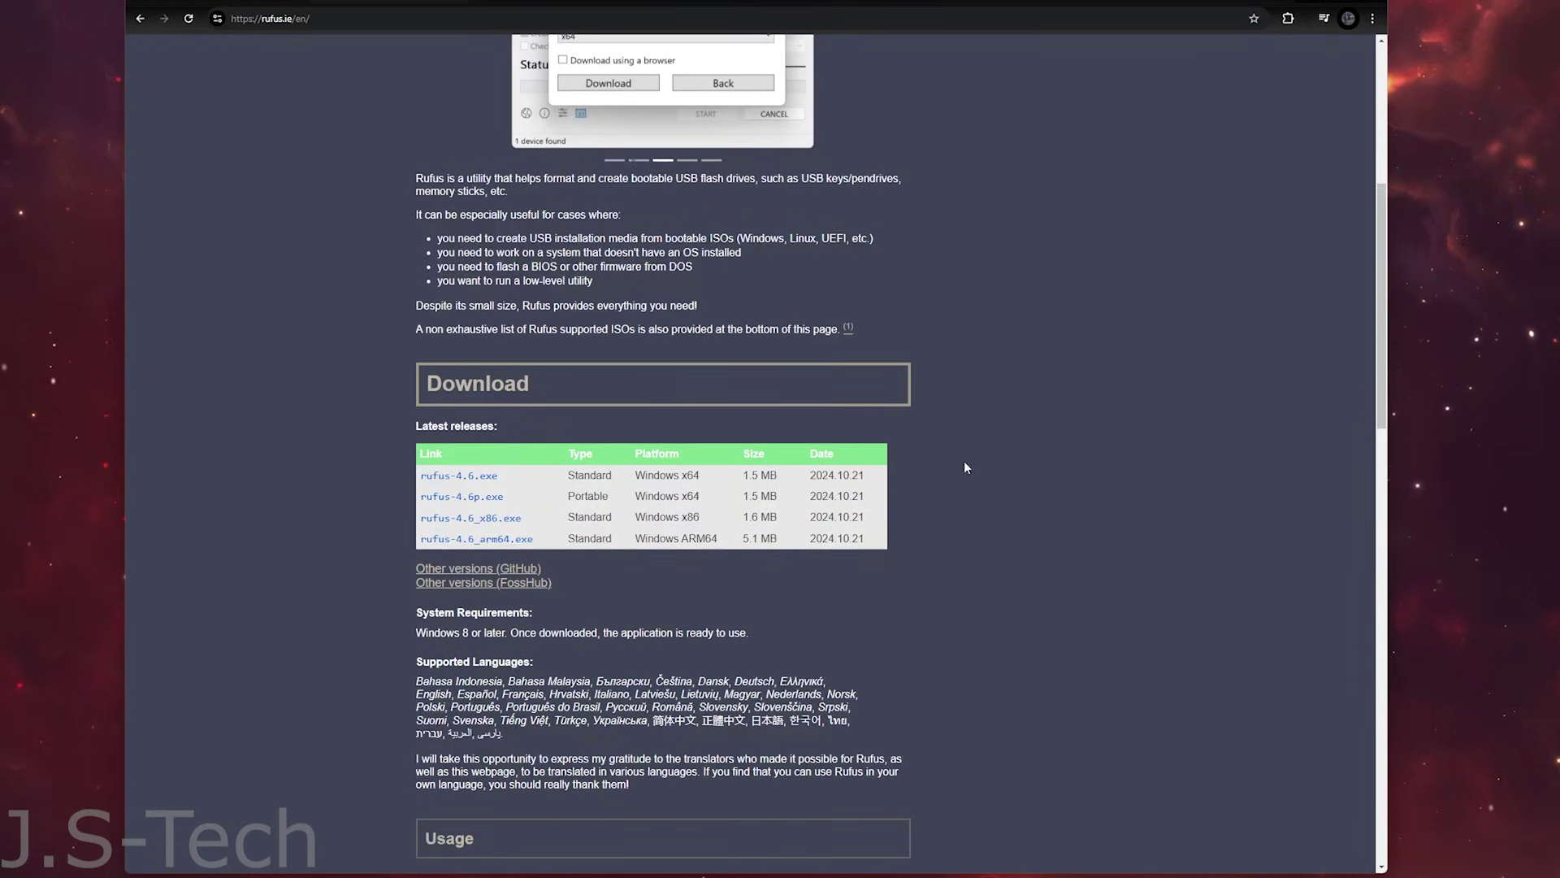
left_click(477, 481)
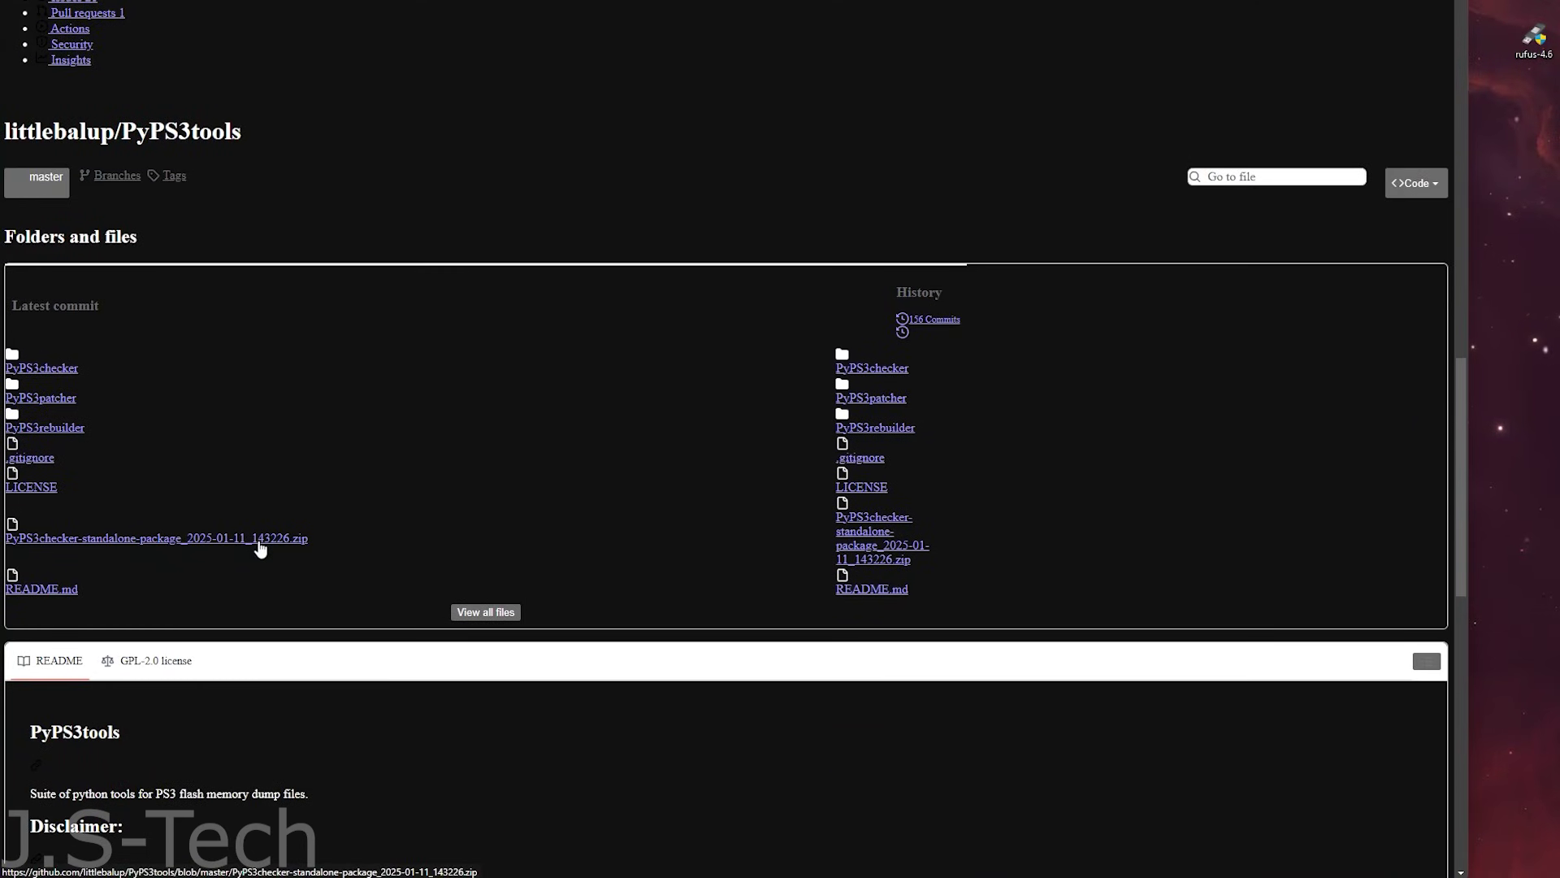
Download PyPS3checker-standalone-package_2025-01-11_143226.zip from GitHub and the English Md5Checker ZIP for Windows NT/2000/XP/2003/Vista/2008/7.
left_click(261, 548)
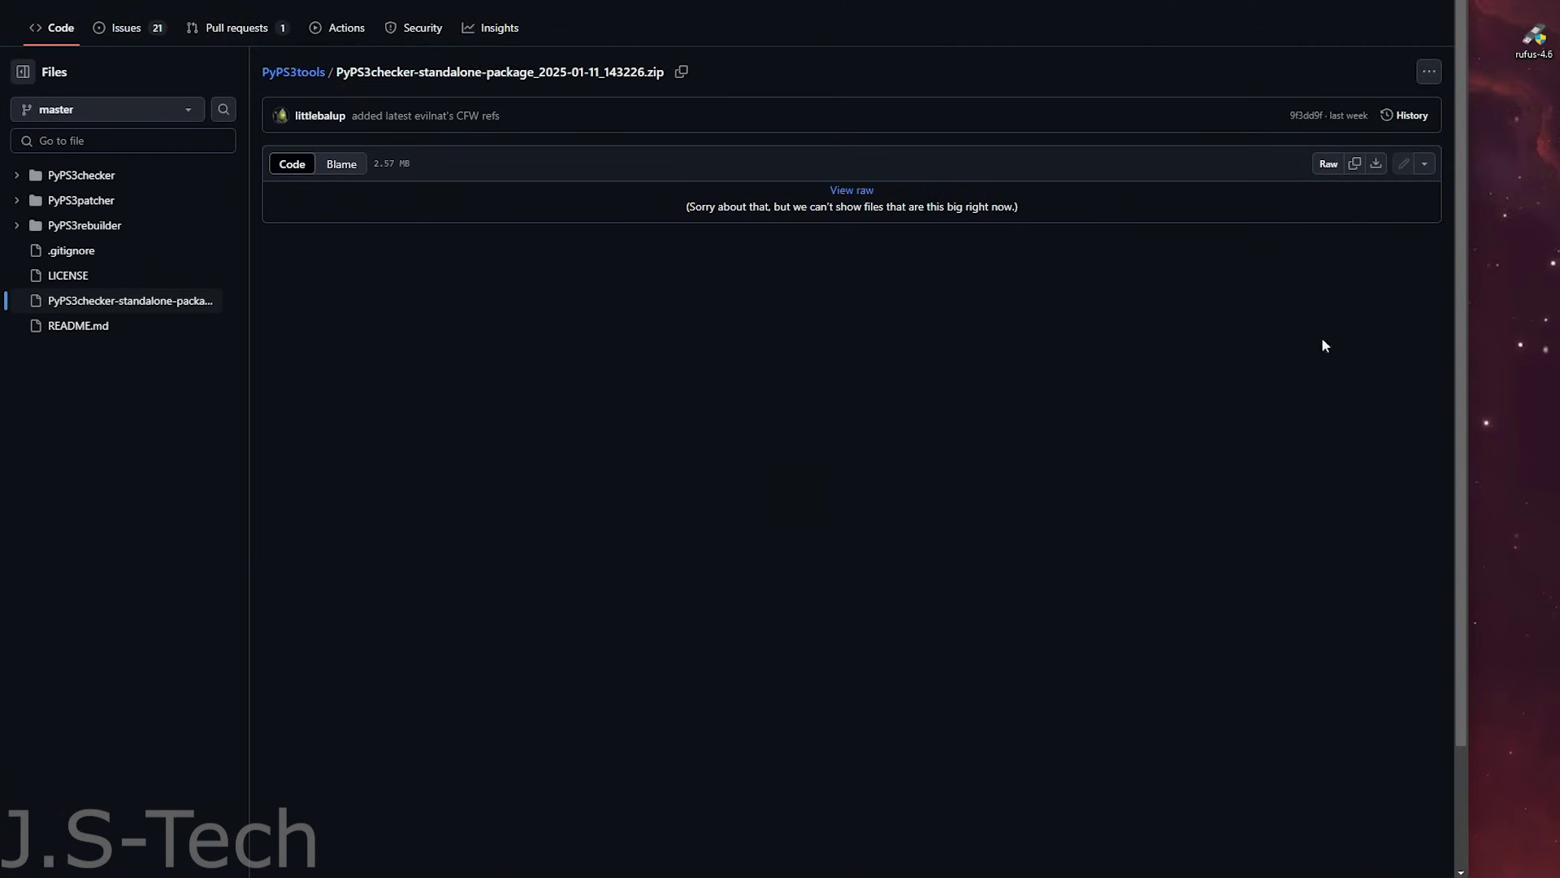
left_click(1378, 166)
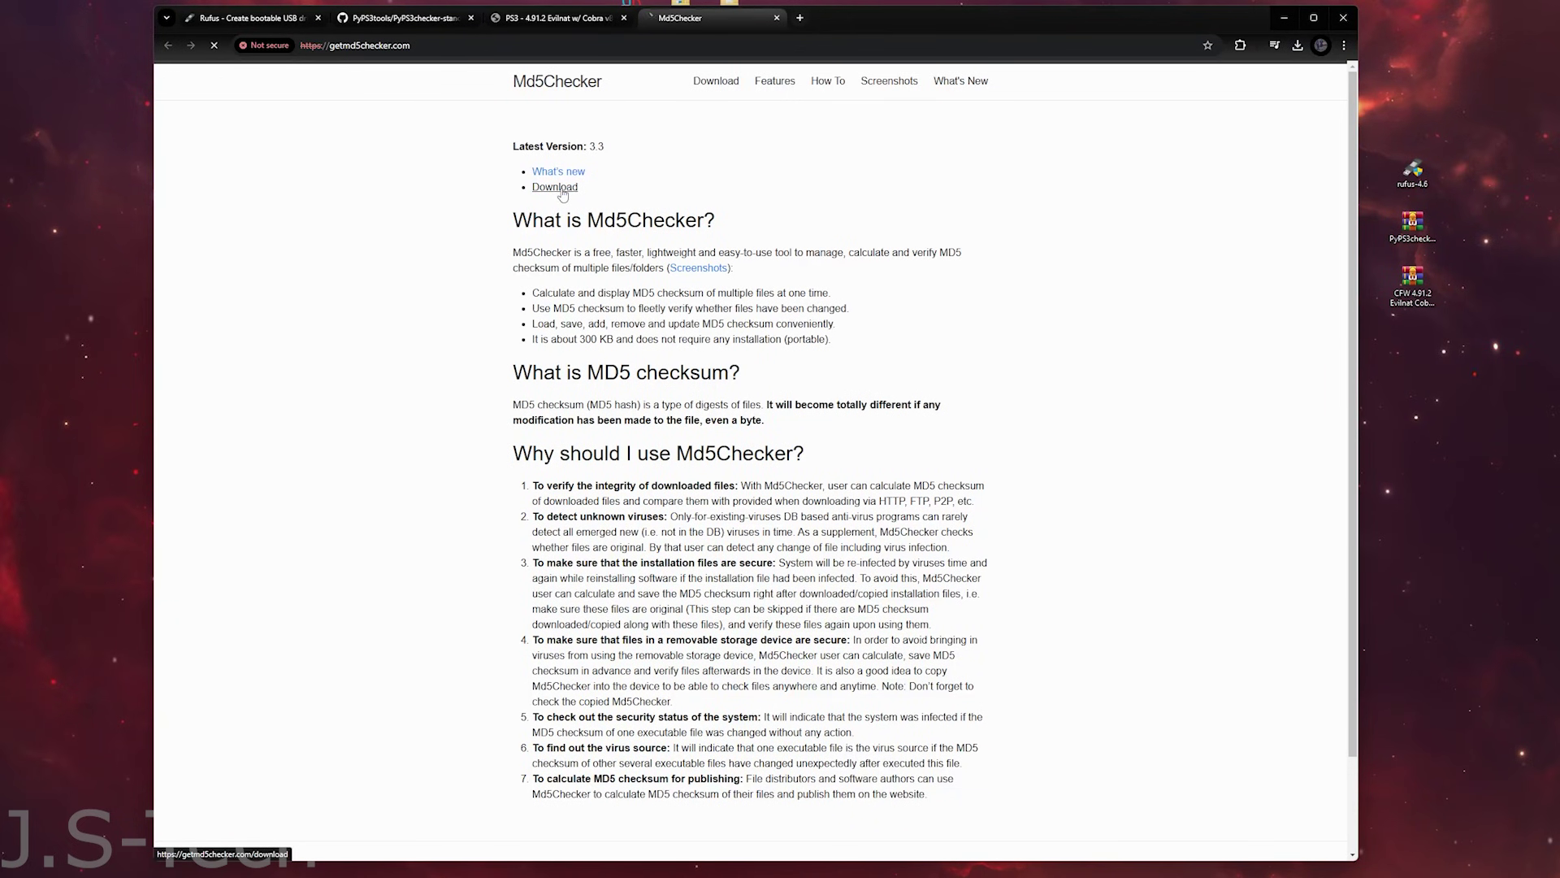
left_click(556, 188)
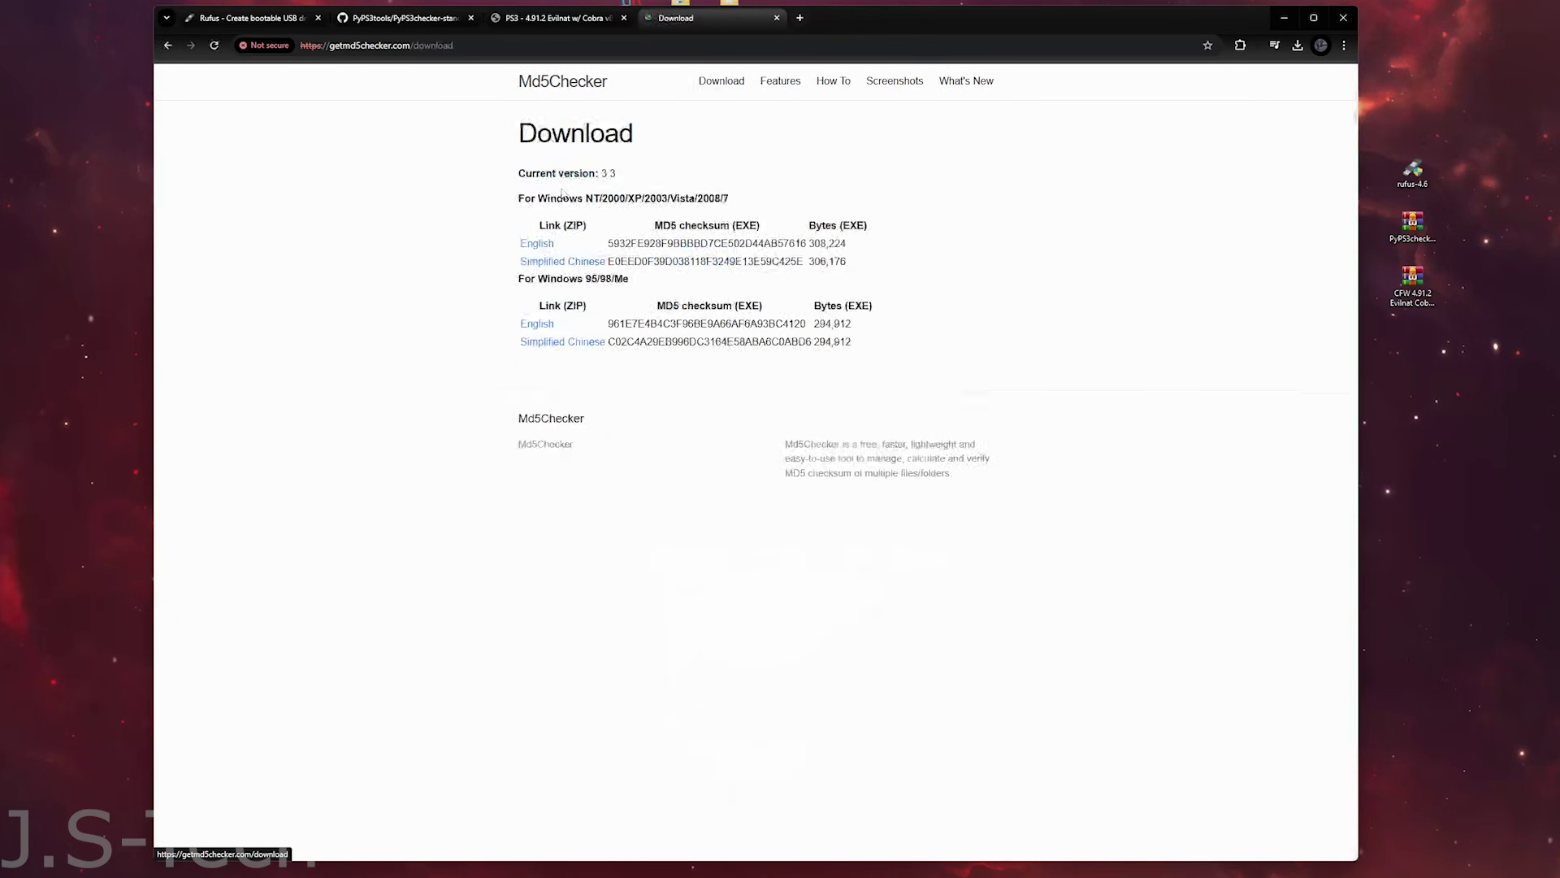
left_click(538, 247)
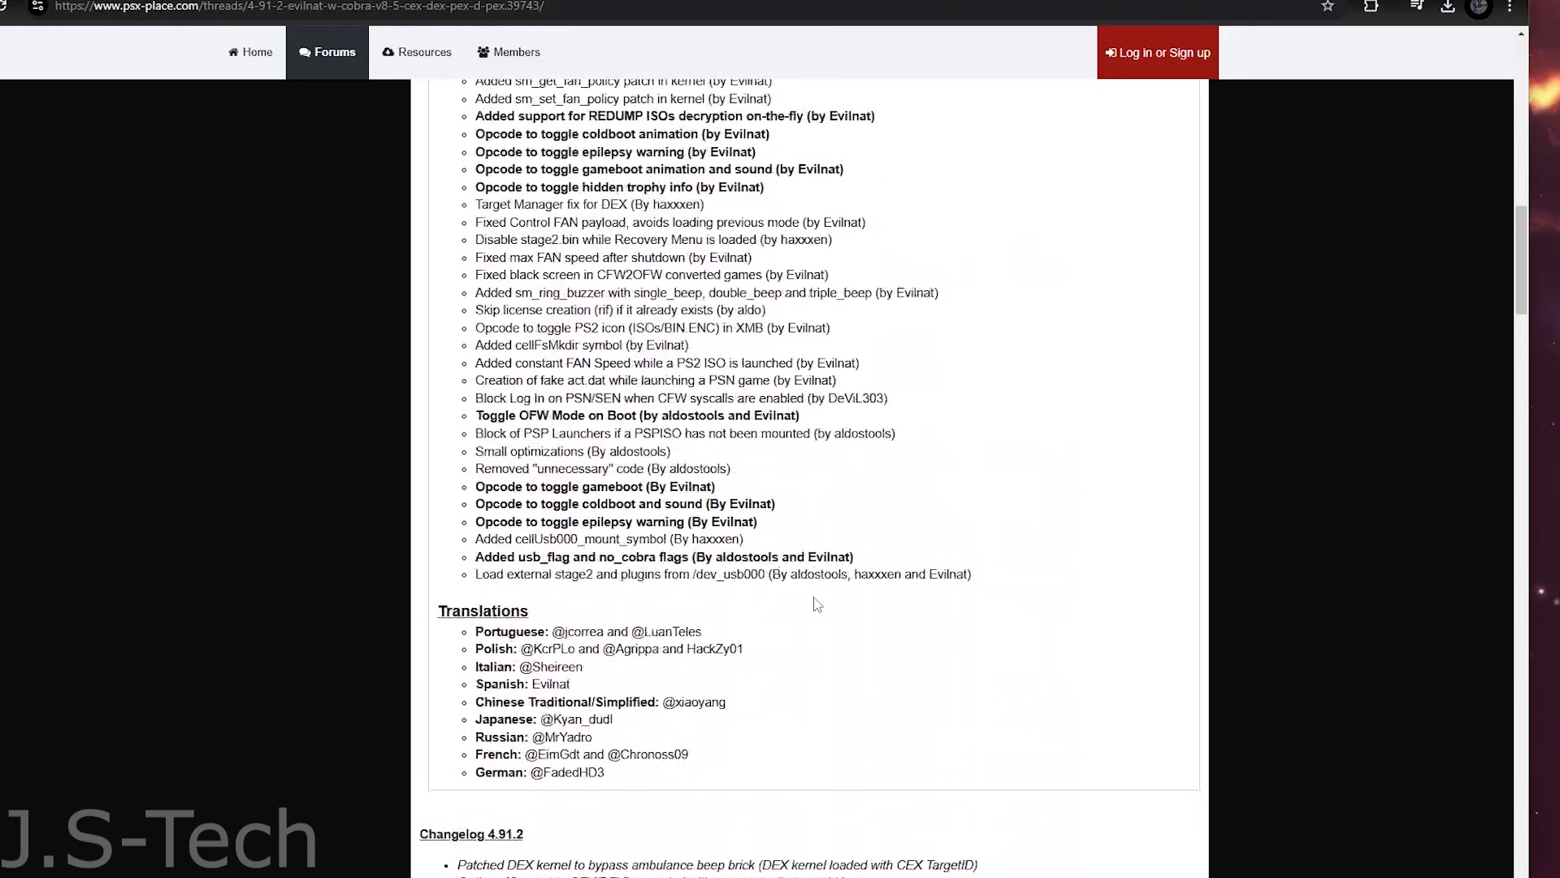
Download CFW 4.91.2 Evilnat Cobra 8.5 [PEX].rar from the MEGA folder linked in the psx-place thread.
scroll(815, 620, "down", 8)
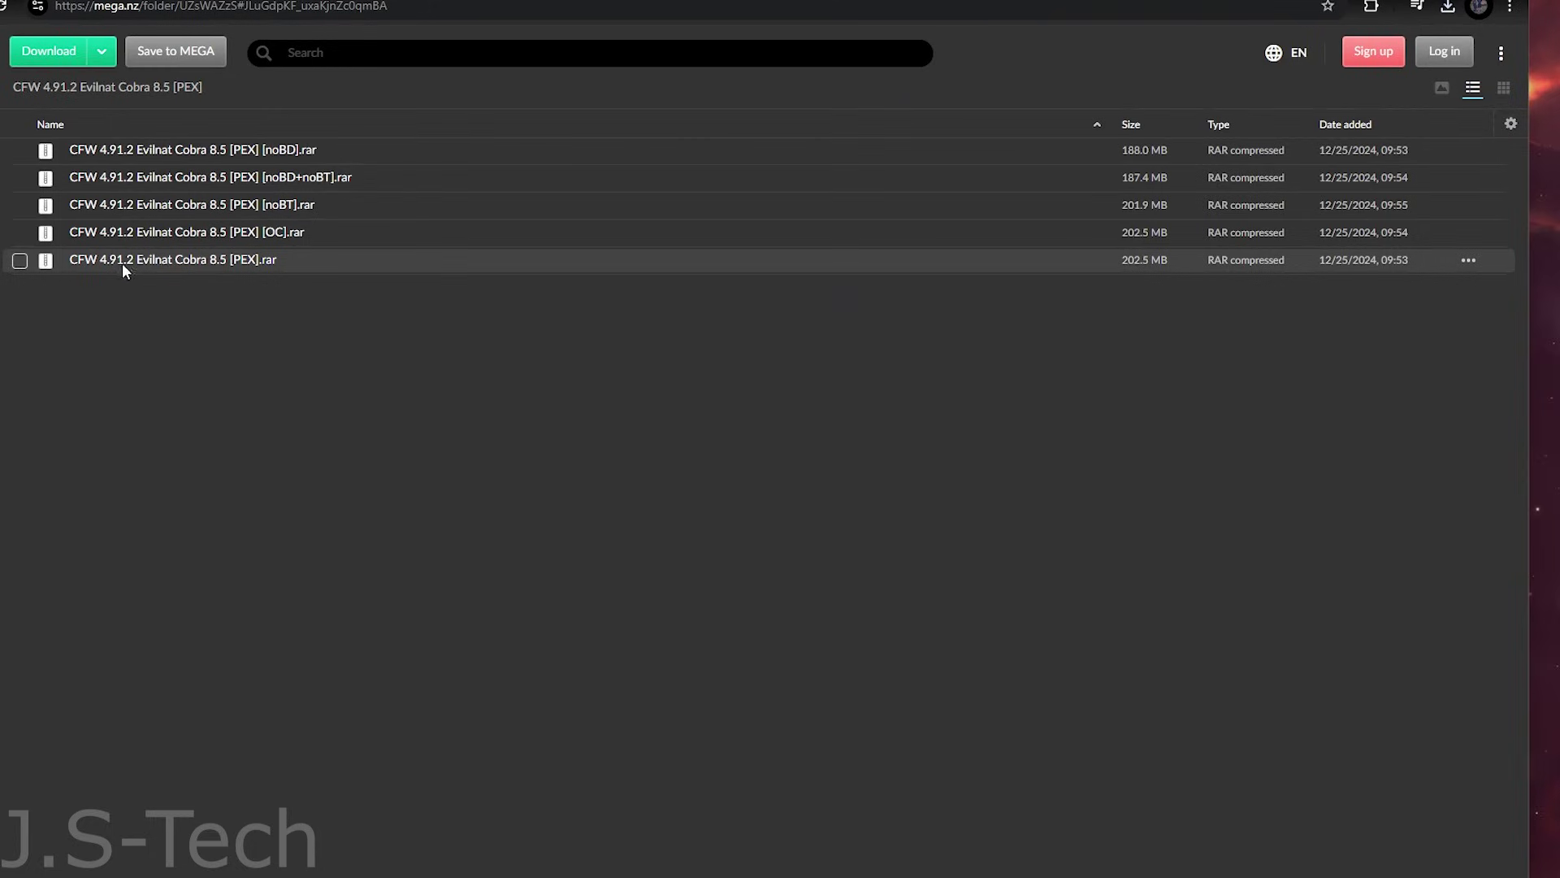
left_click(19, 261)
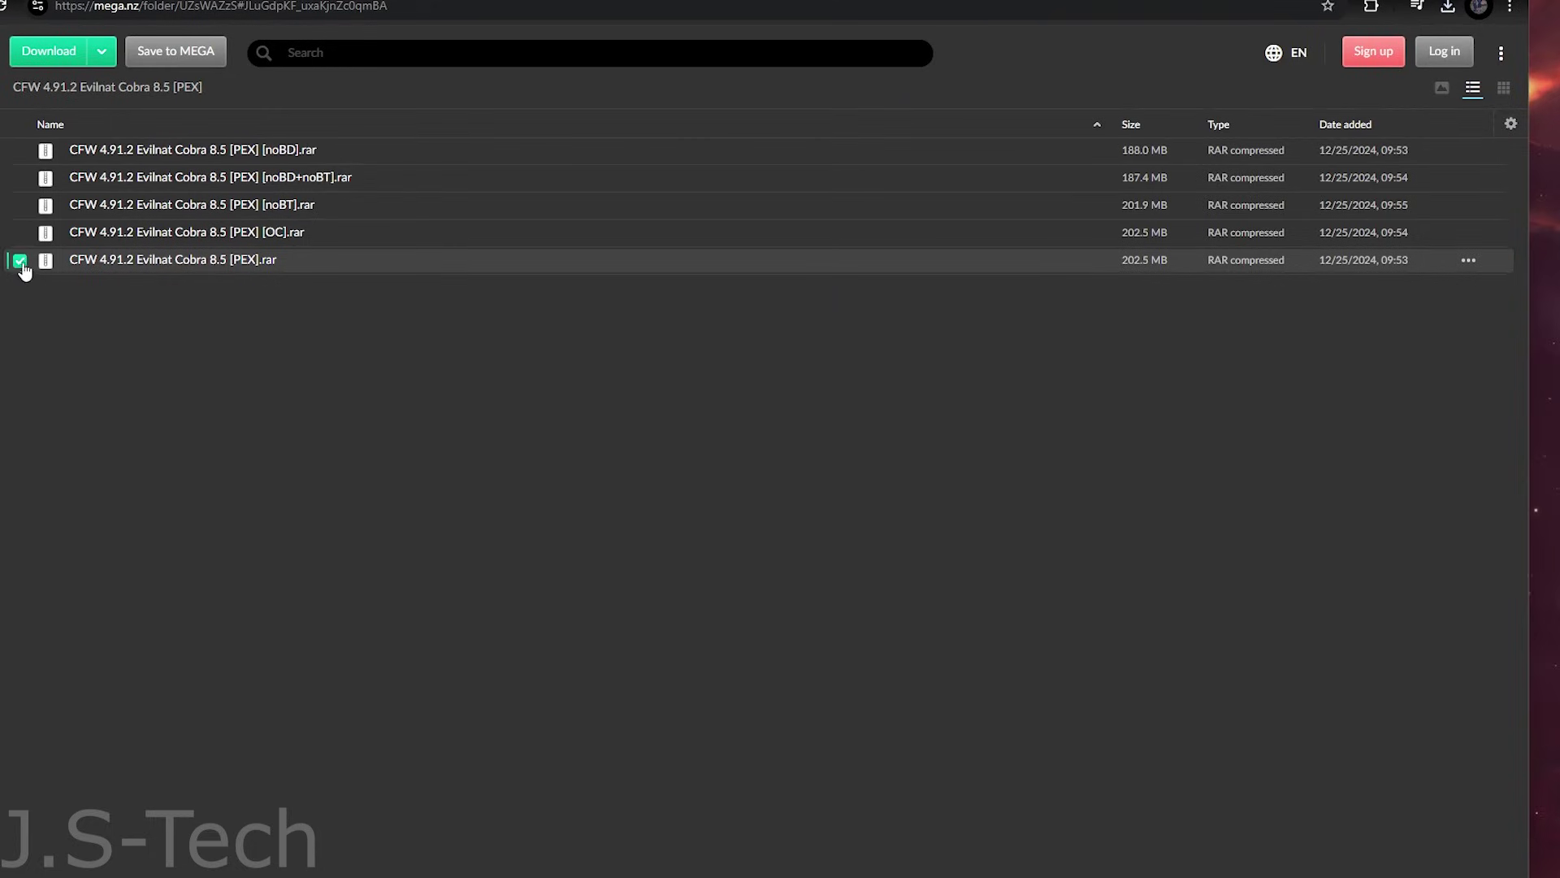
left_click(70, 51)
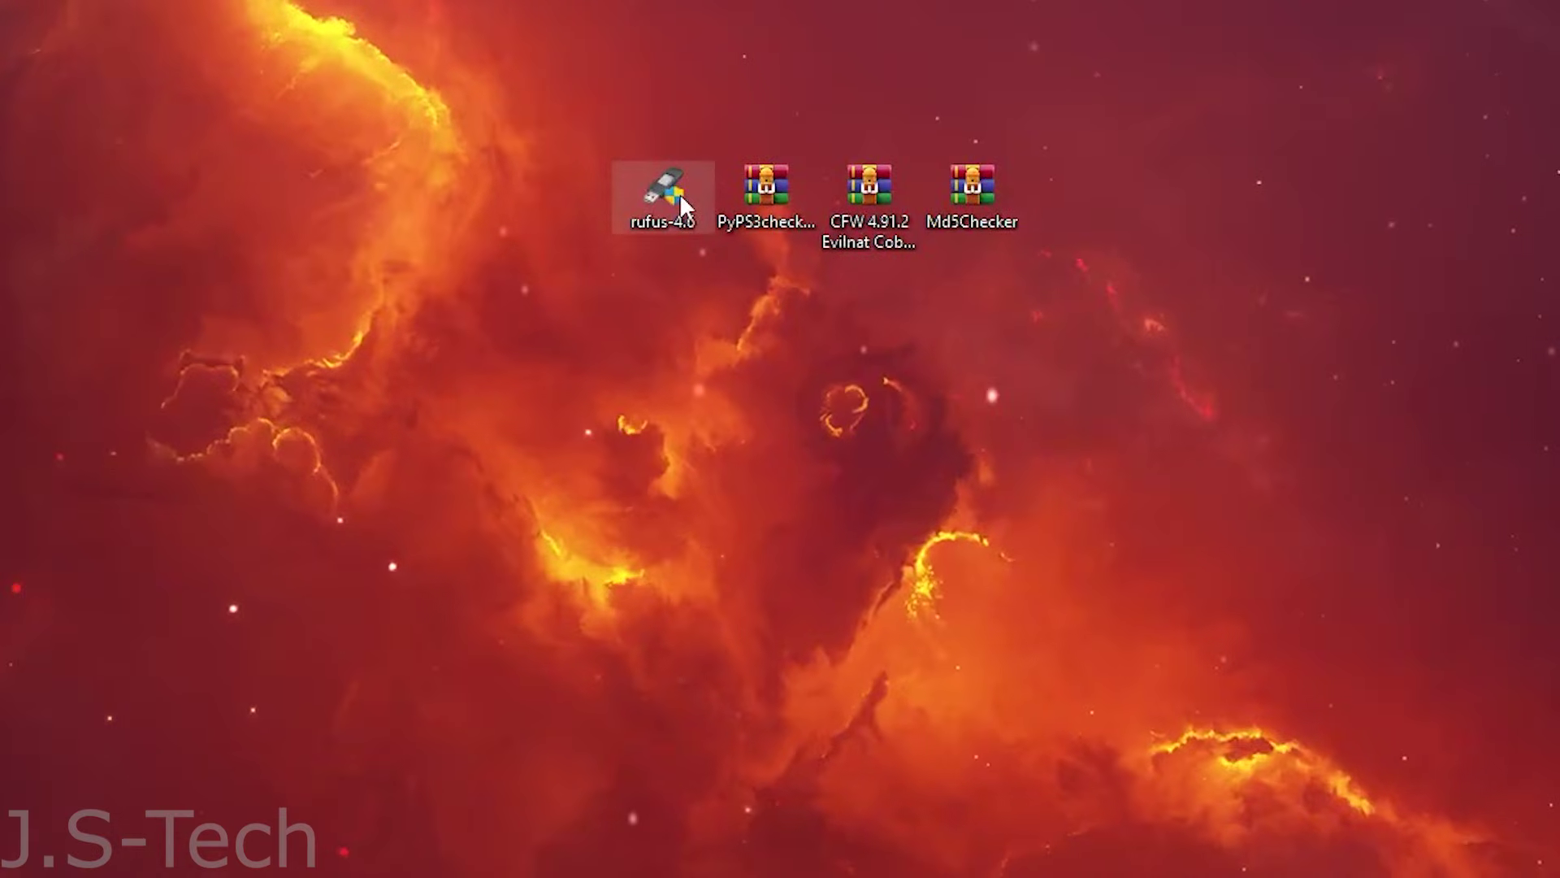
Launch Rufus, enable the listing of USB hard drives, and choose the 64 GB NO_LABEL (G:) drive as the device.
double_click(679, 192)
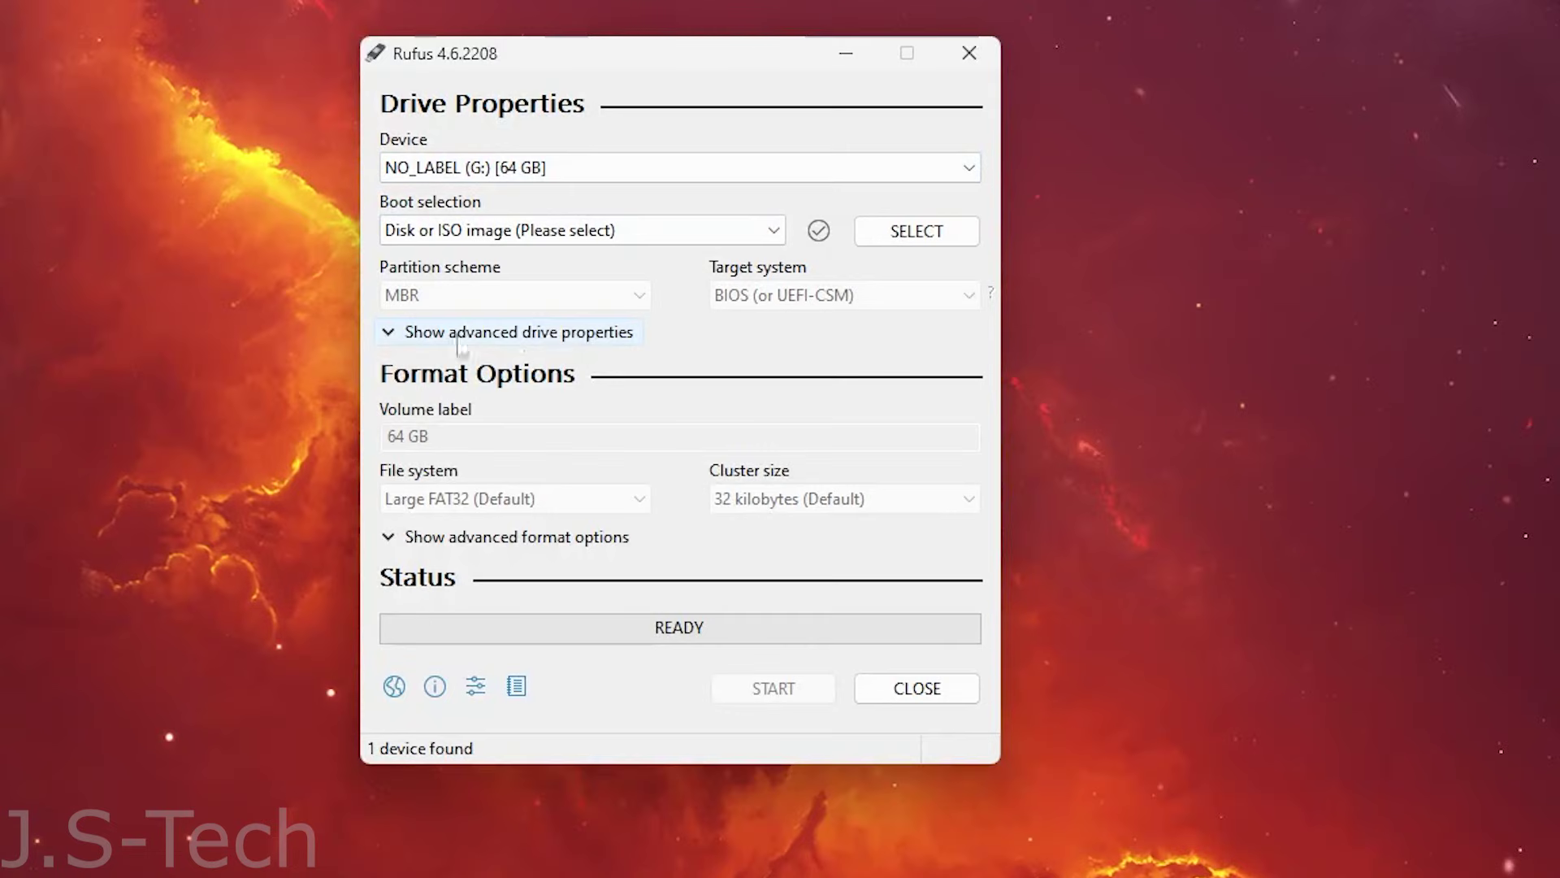
left_click(422, 340)
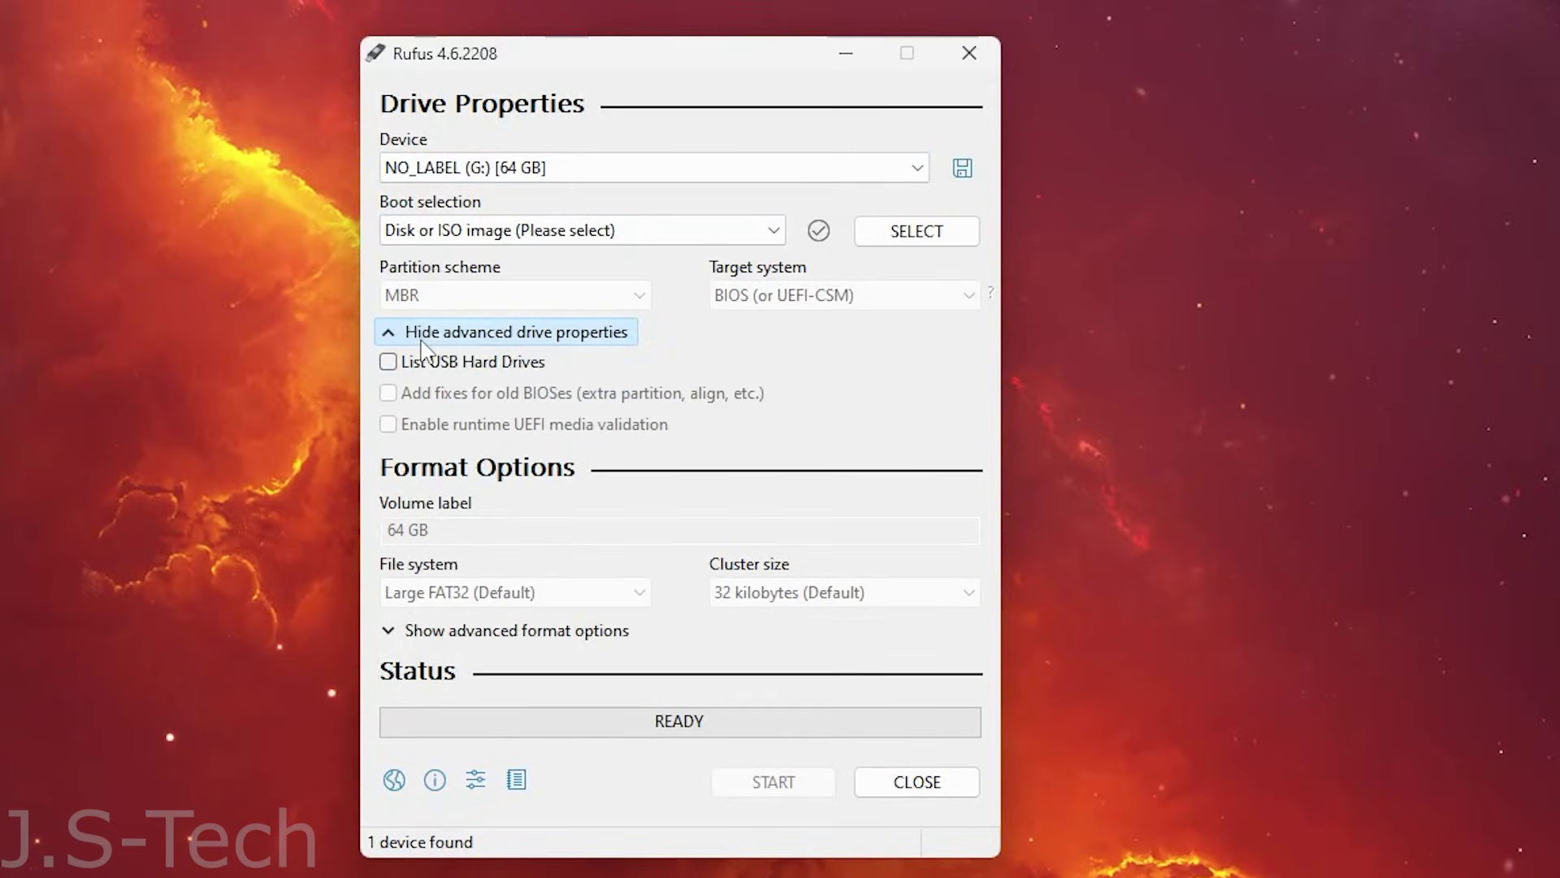
left_click(405, 361)
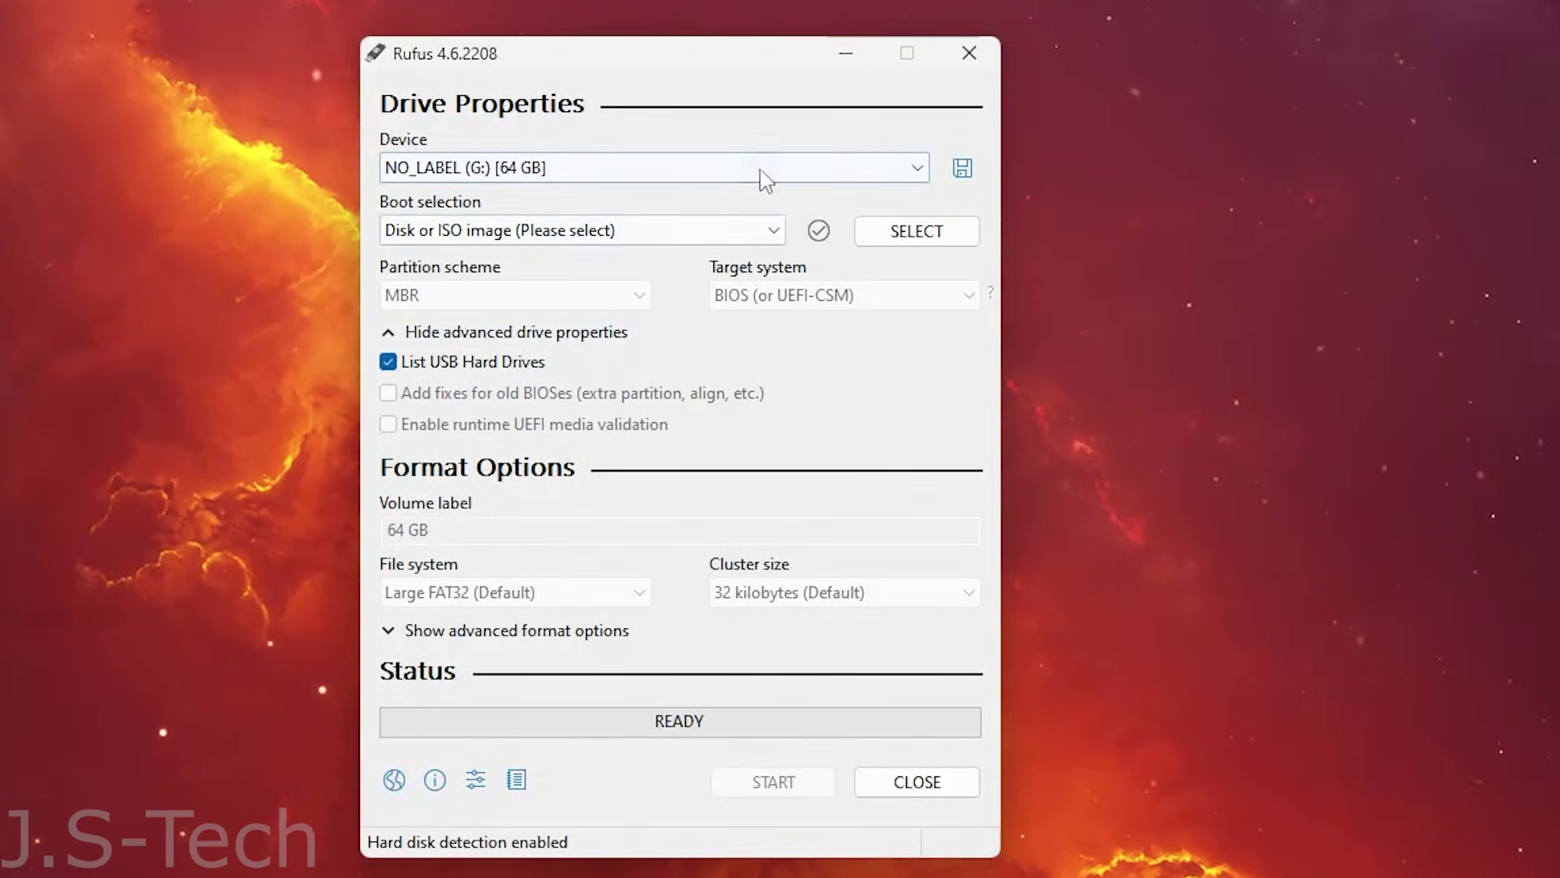
left_click(917, 168)
left_click(922, 187)
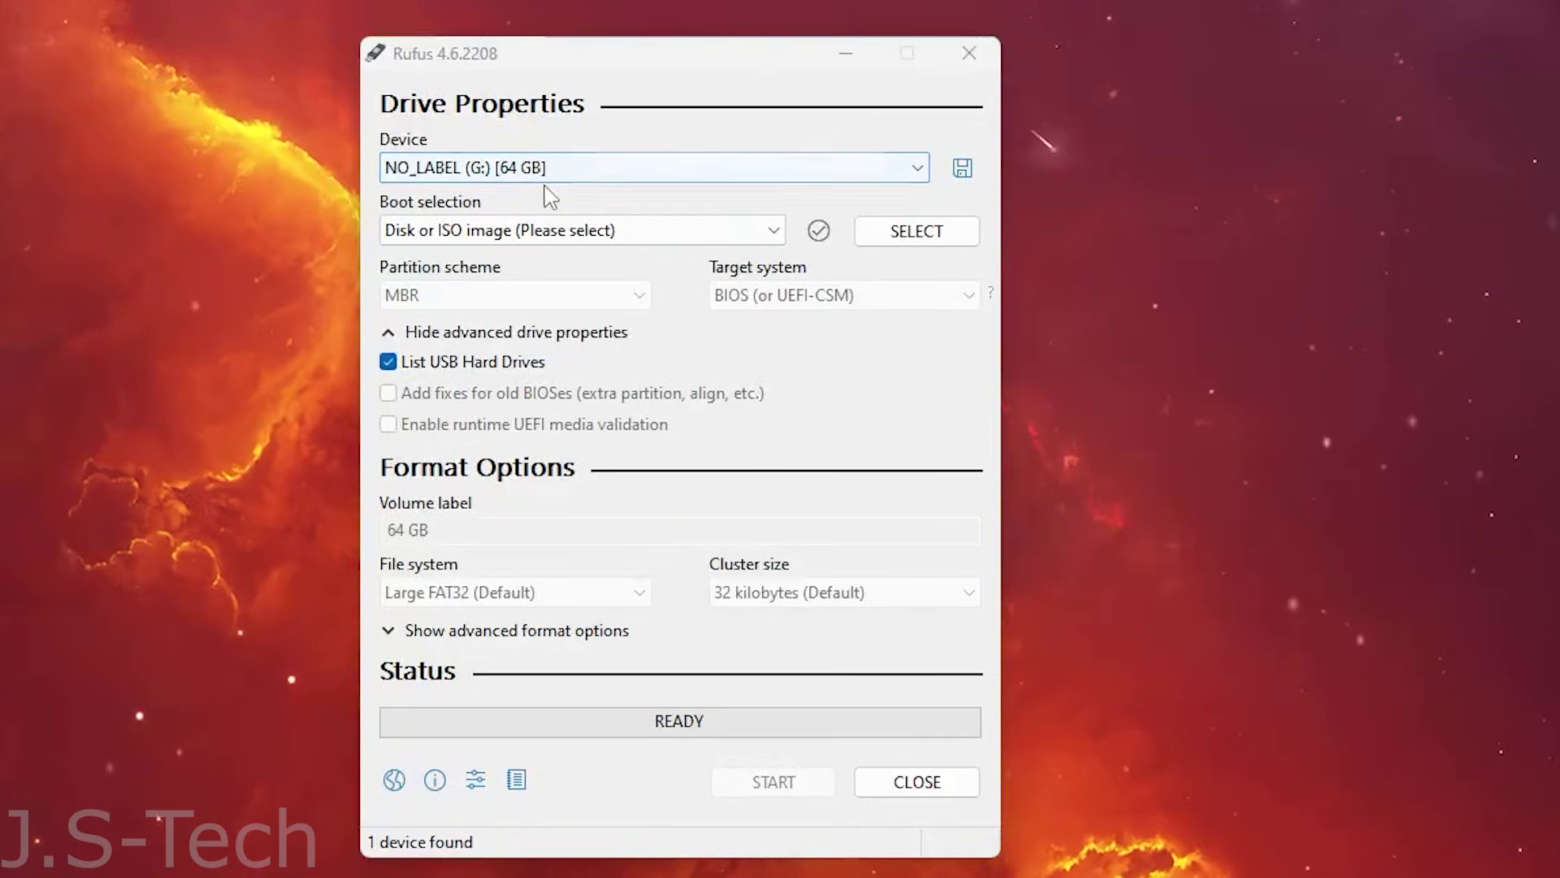
Set the boot selection to Non bootable and the partition scheme to MBR.
left_click(524, 231)
left_click(524, 252)
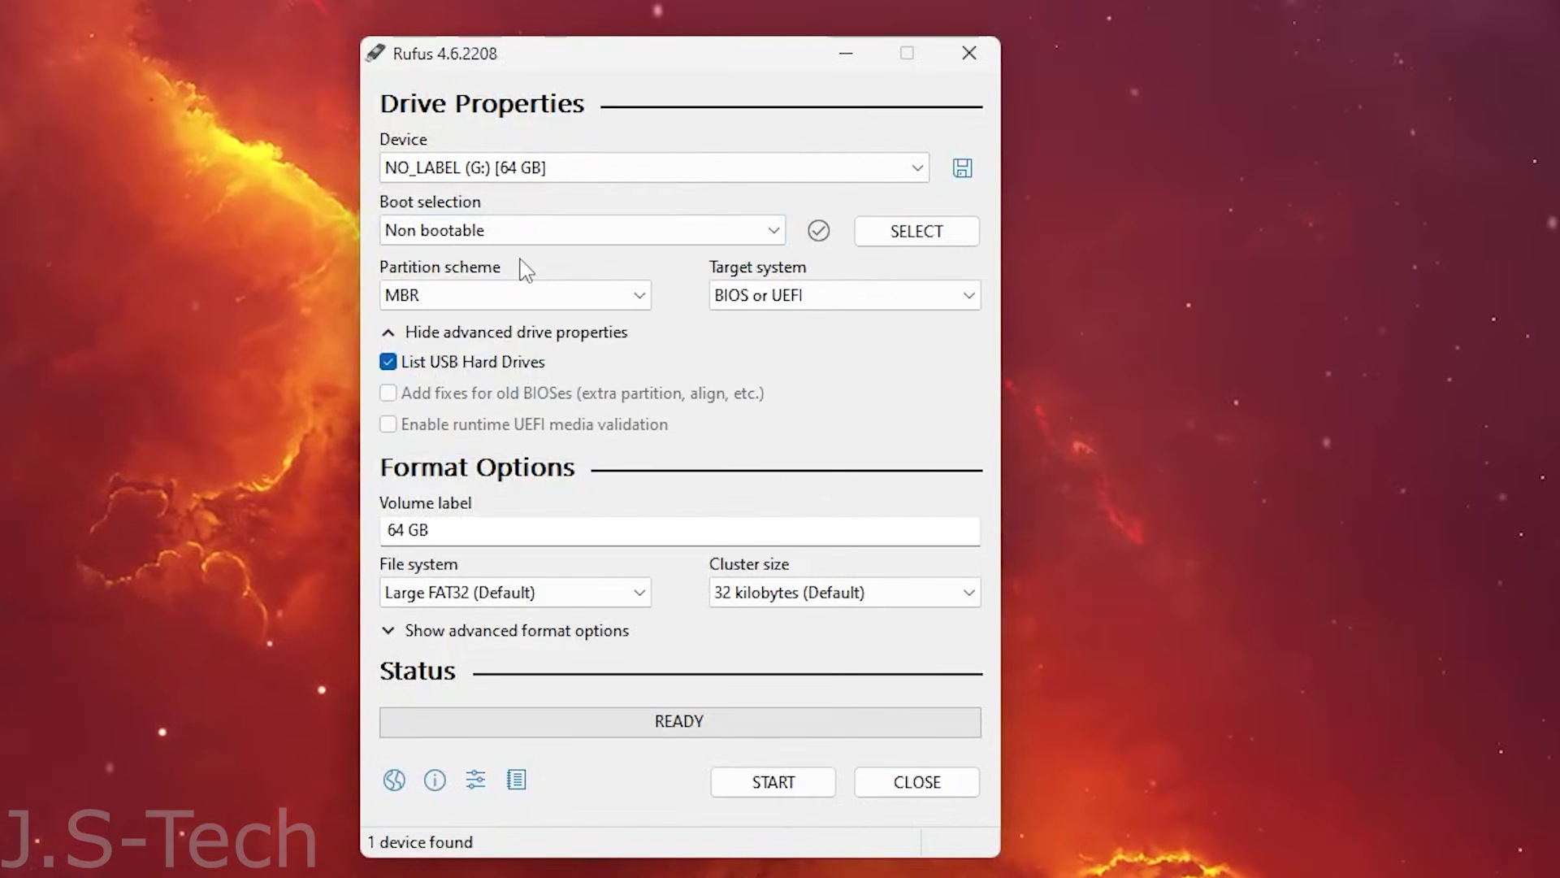
left_click(532, 295)
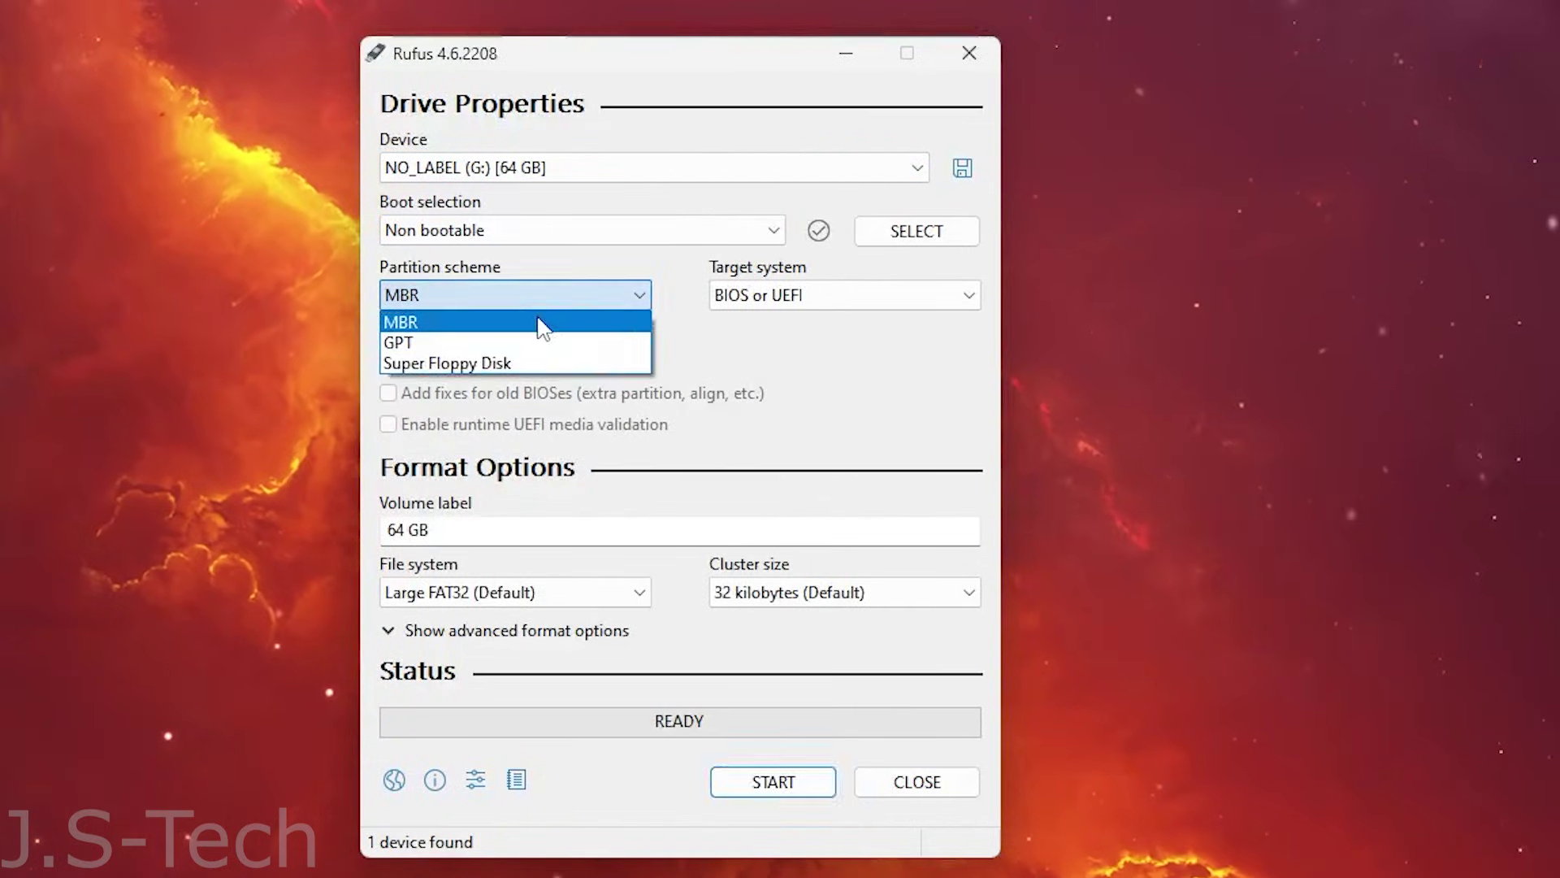
left_click(540, 324)
left_click(442, 329)
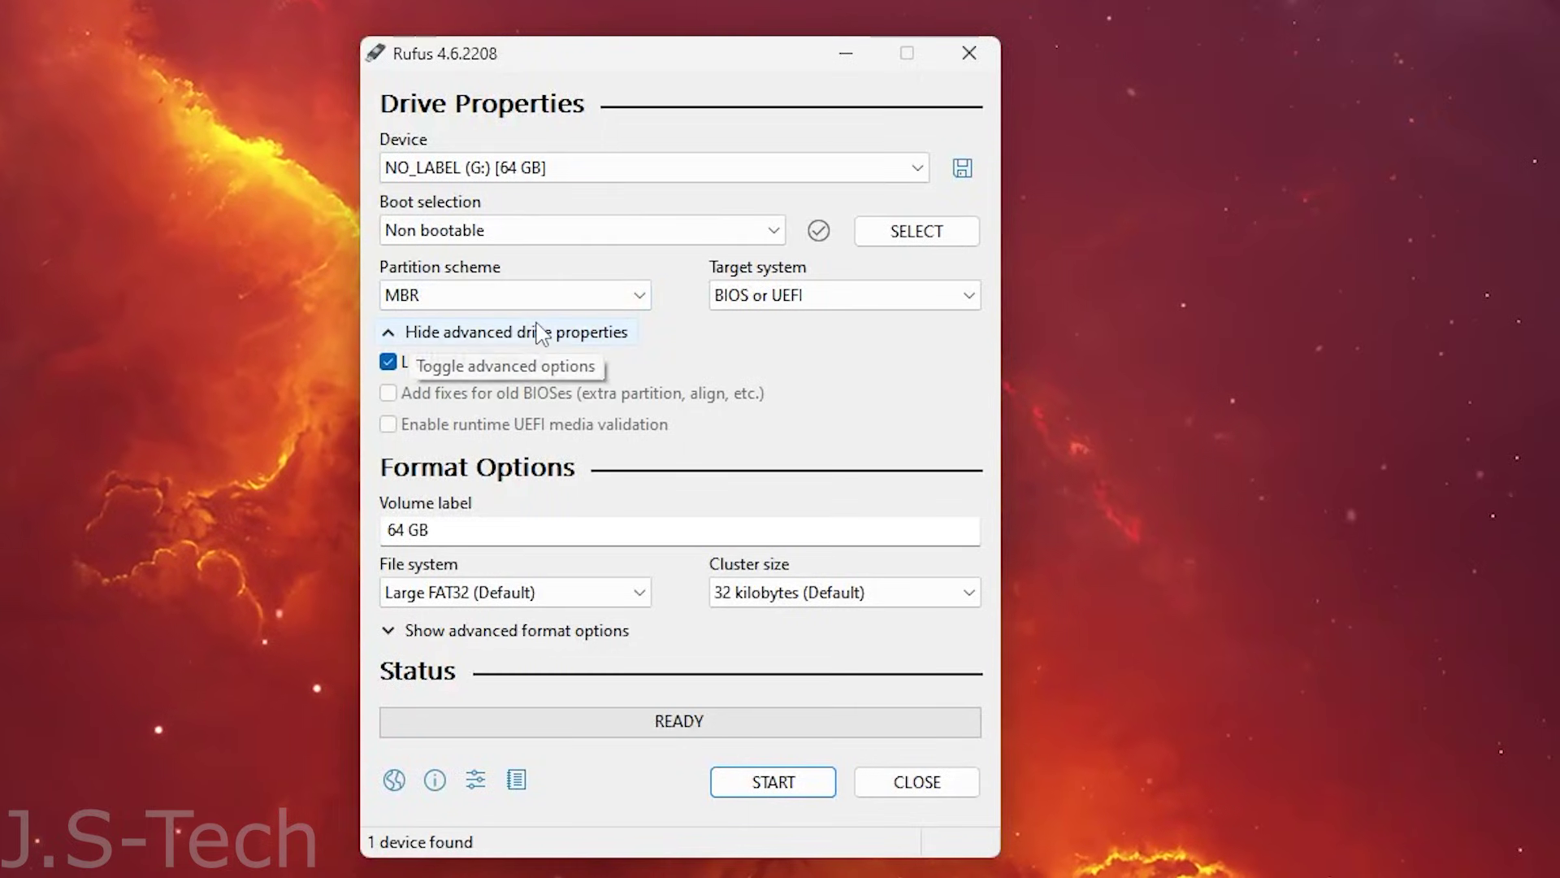
Choose Large FAT32 (Default) as the file system and start formatting the USB drive.
left_click(550, 600)
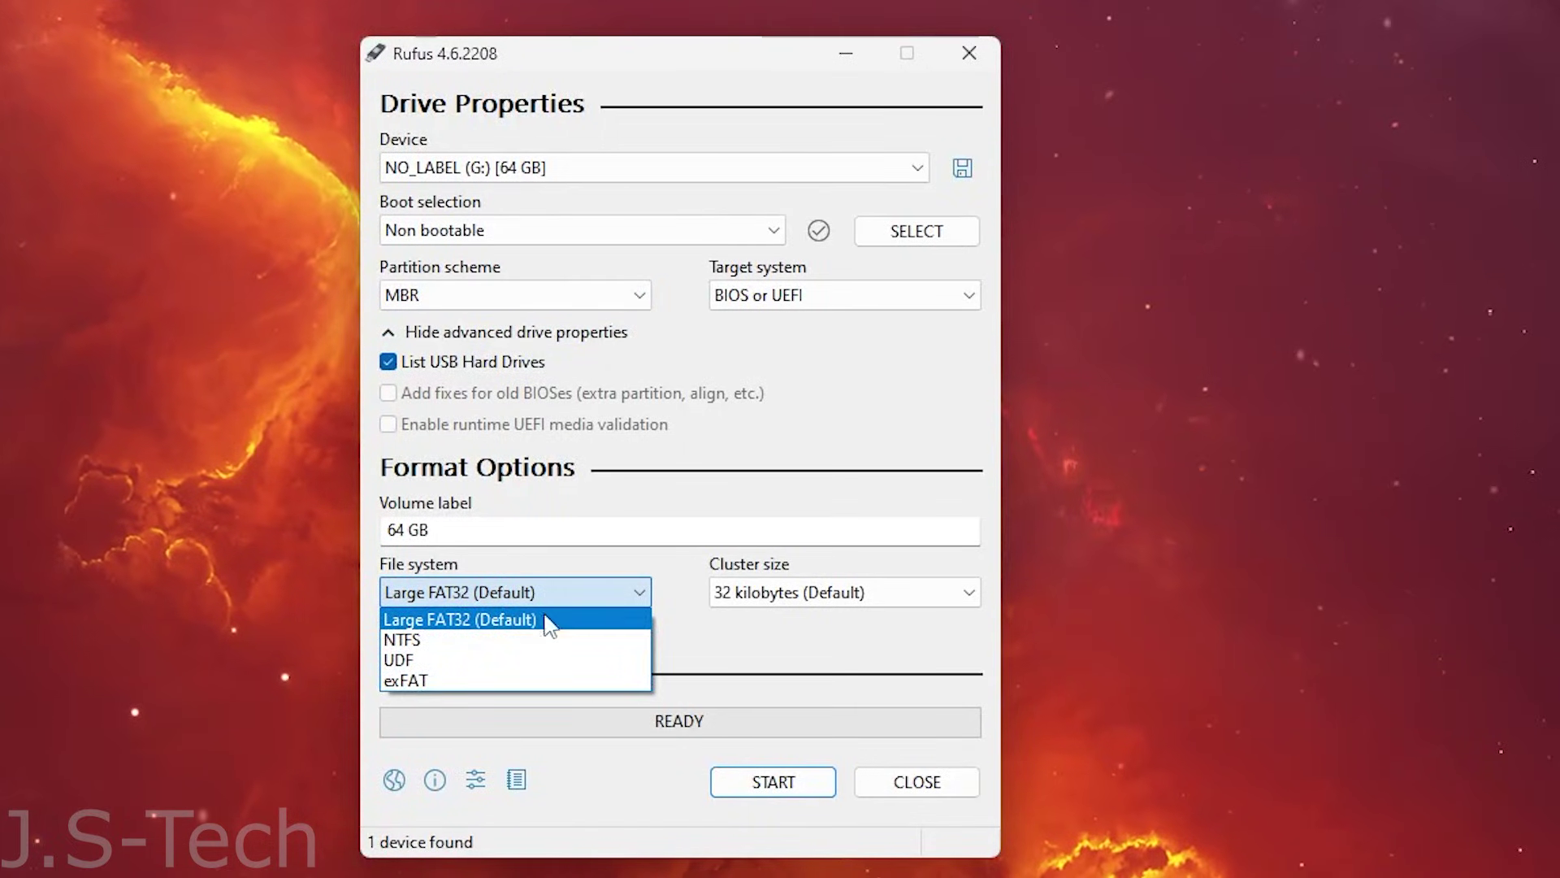
left_click(487, 620)
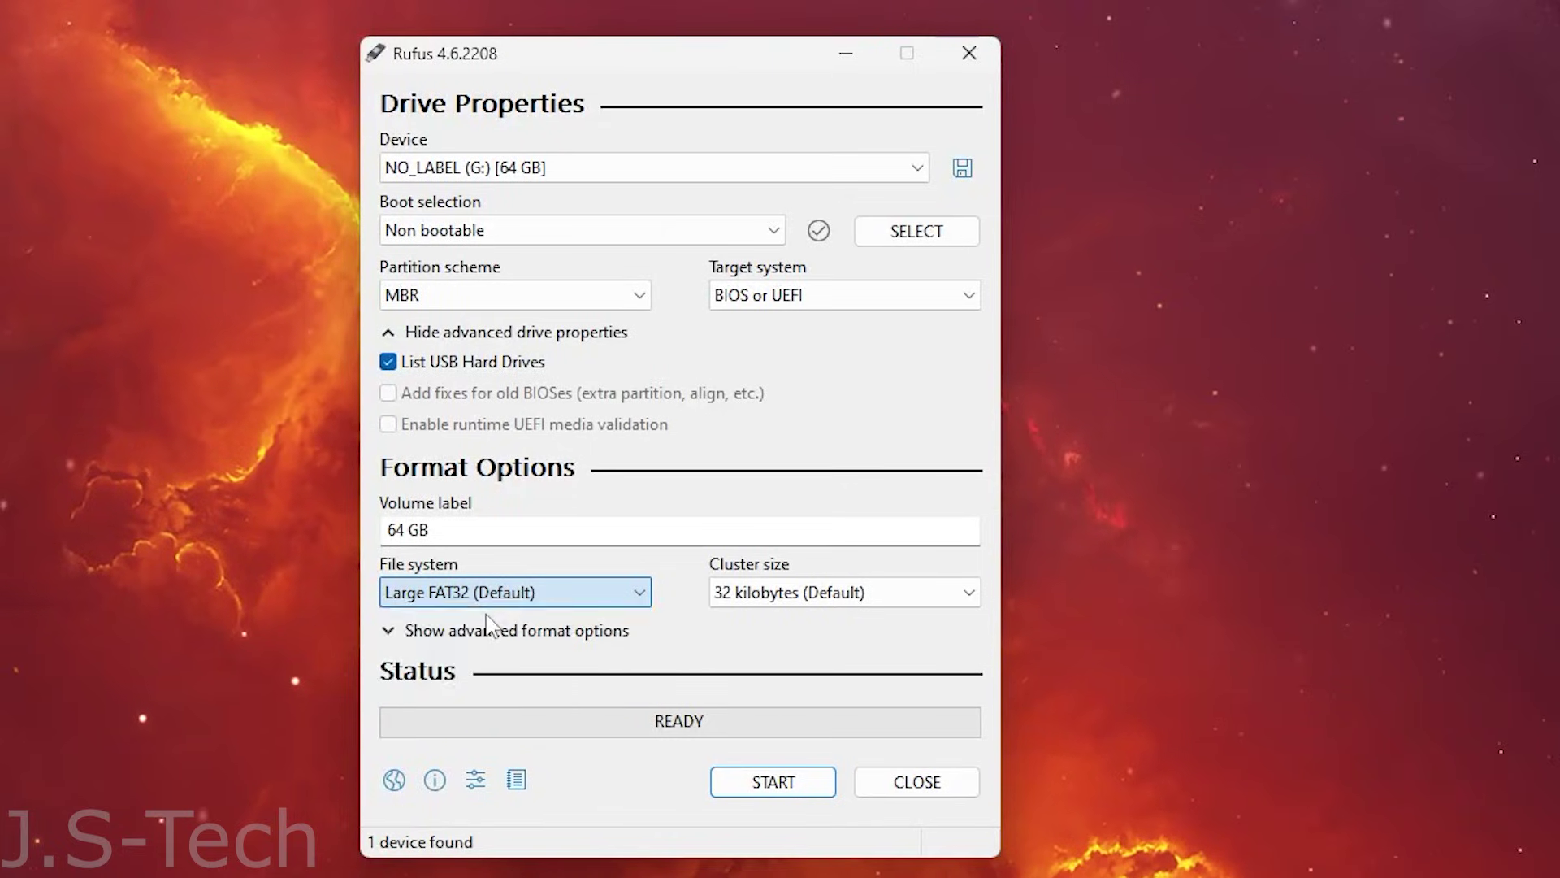
left_click(773, 782)
left_click(795, 646)
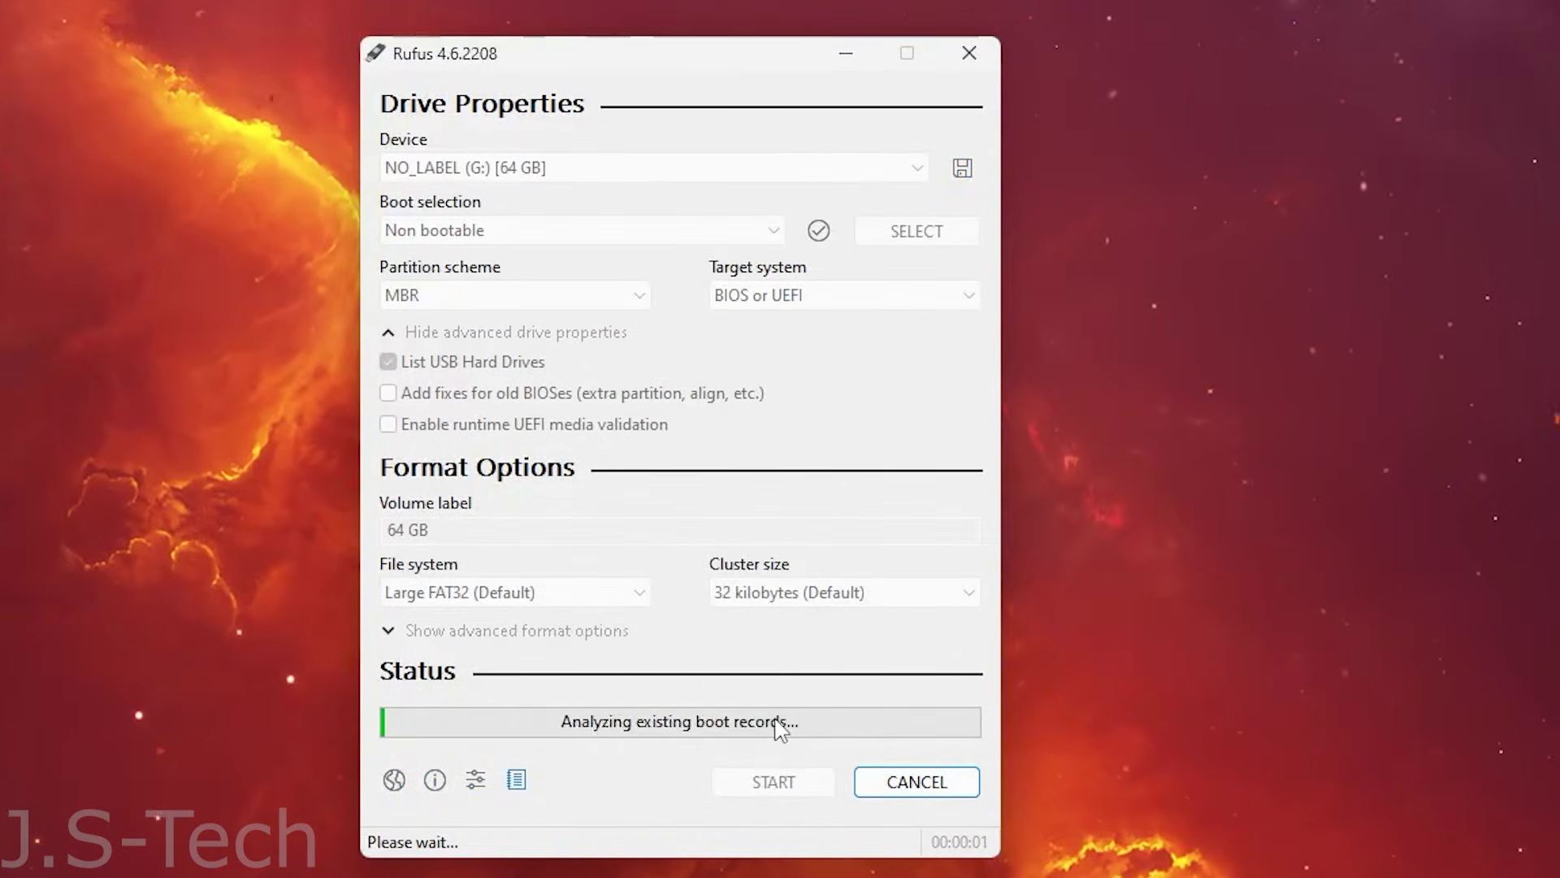
Permanently delete both autorun files from the 64 GB (G:) drive.
left_click_drag(429, 325, 362, 191)
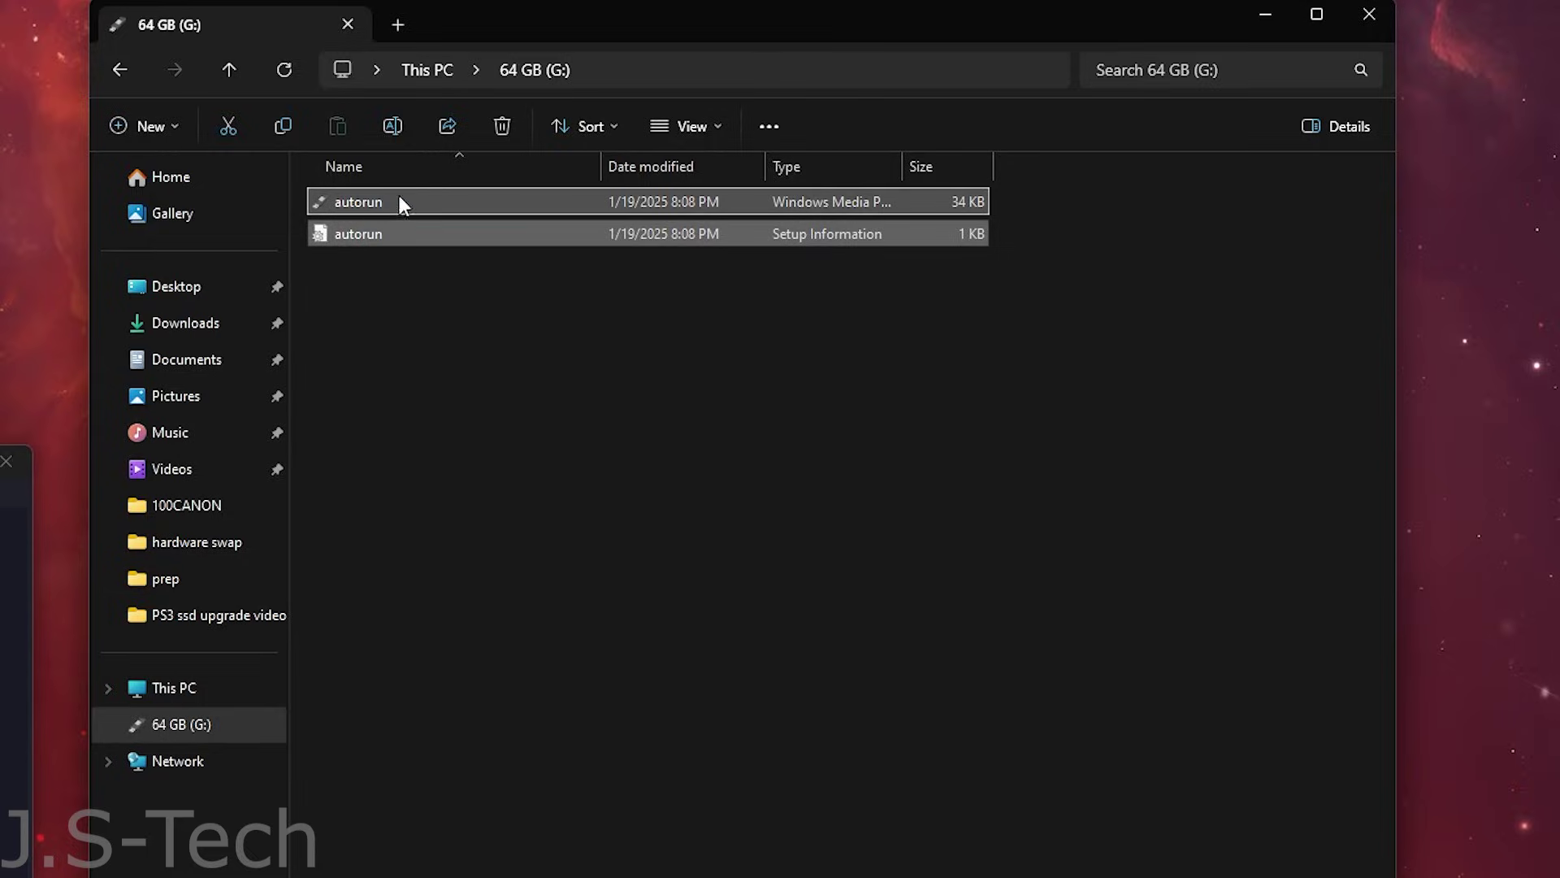
left_click(502, 125)
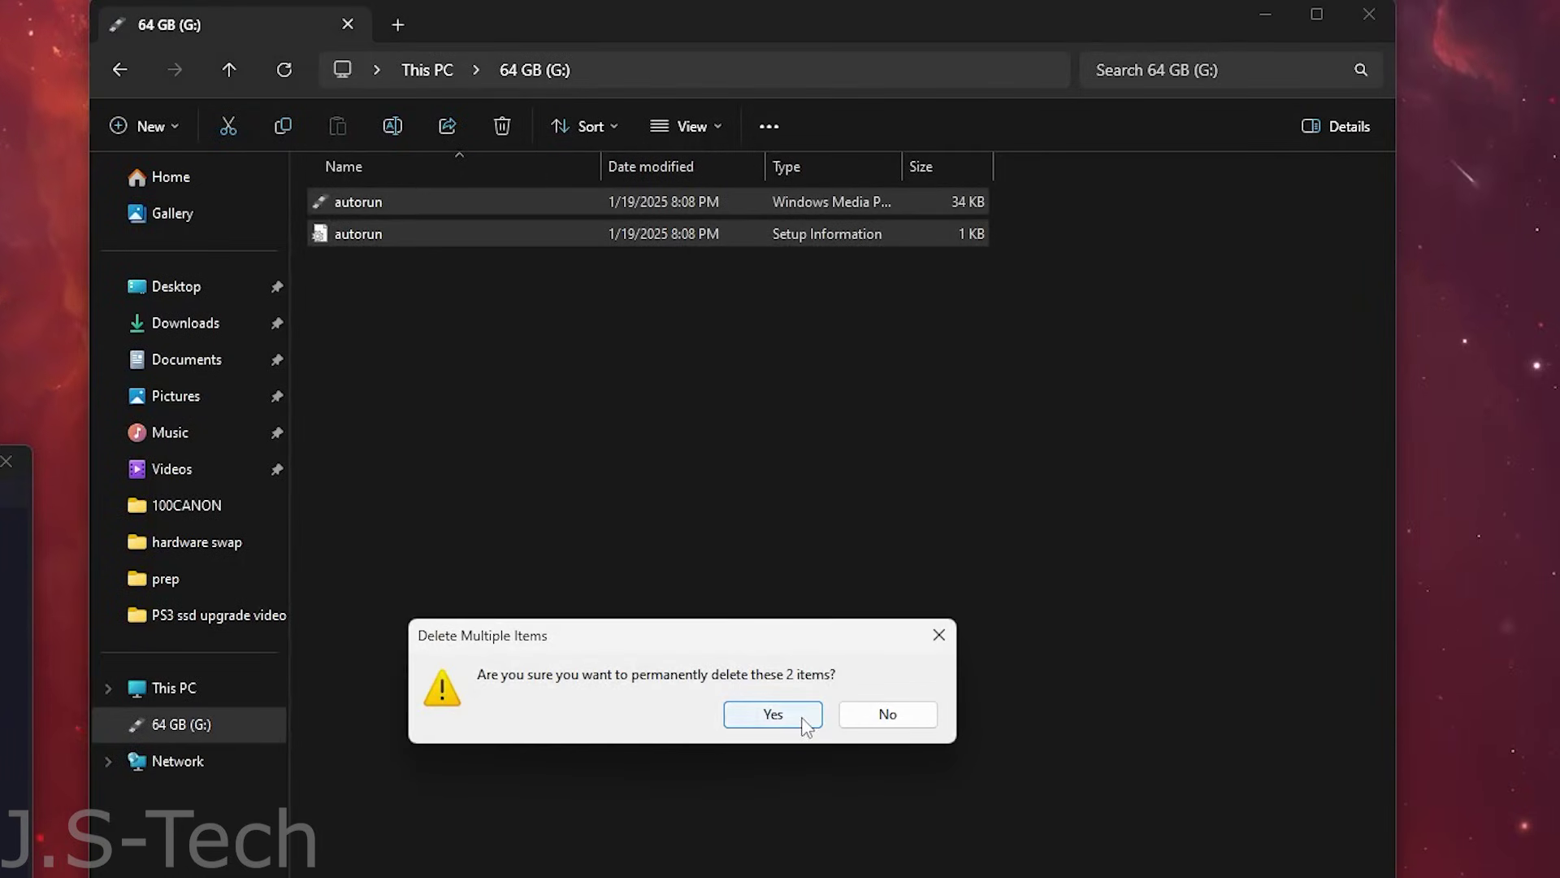
left_click(773, 715)
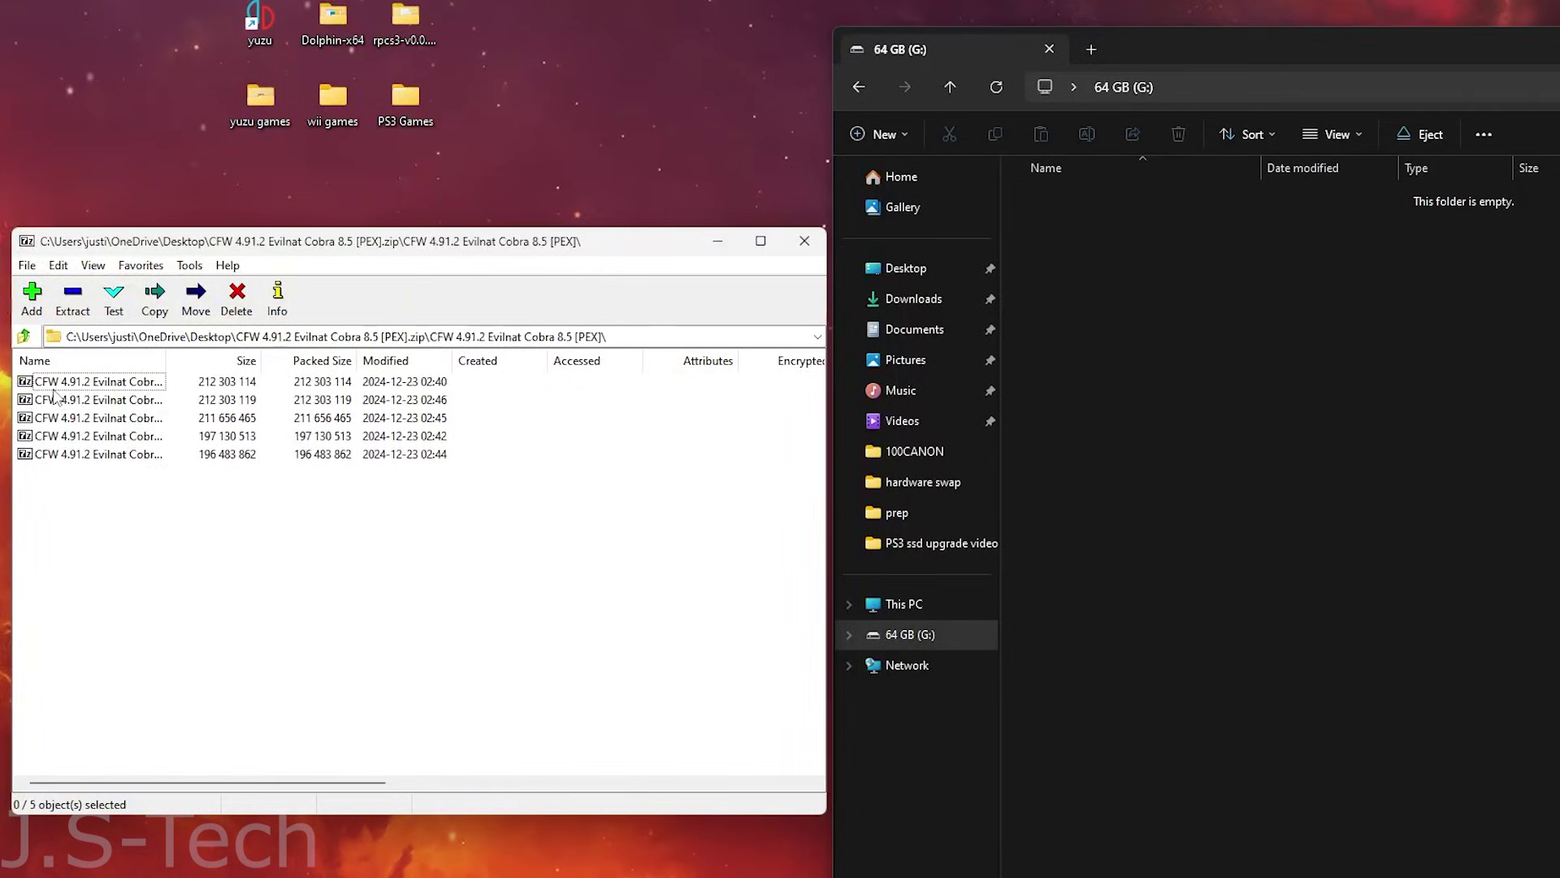
Copy the PS3 folder from the CFW 4.91.2 Evilnat Cobra 8.5 [PEX].rar archive to the root of the 64 GB (G:) drive.
double_click(73, 381)
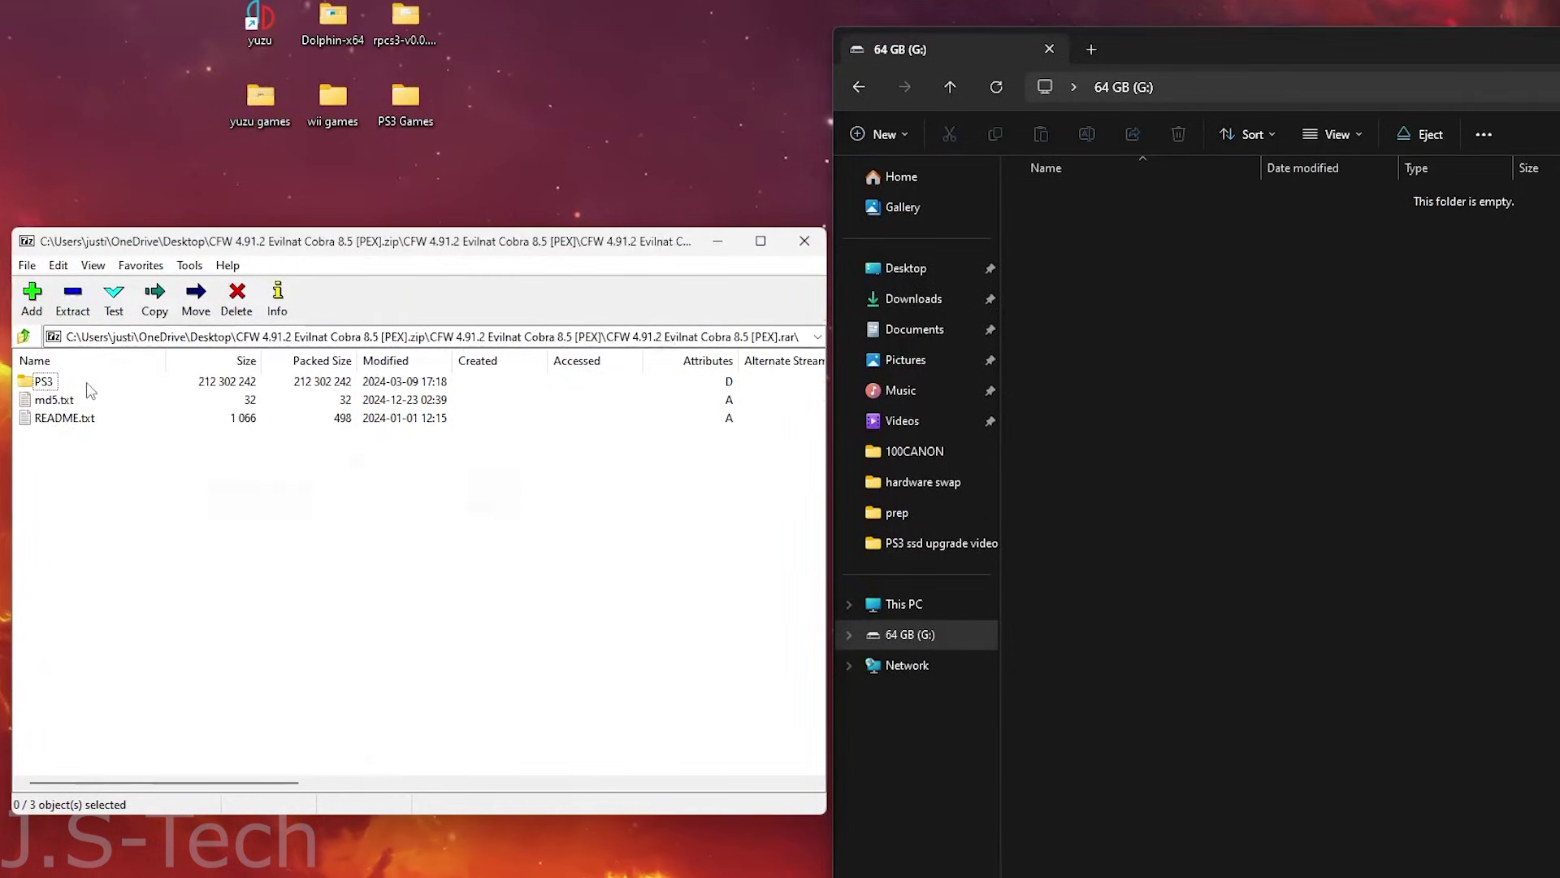
left_click(38, 383)
left_click_drag(39, 388, 1164, 297)
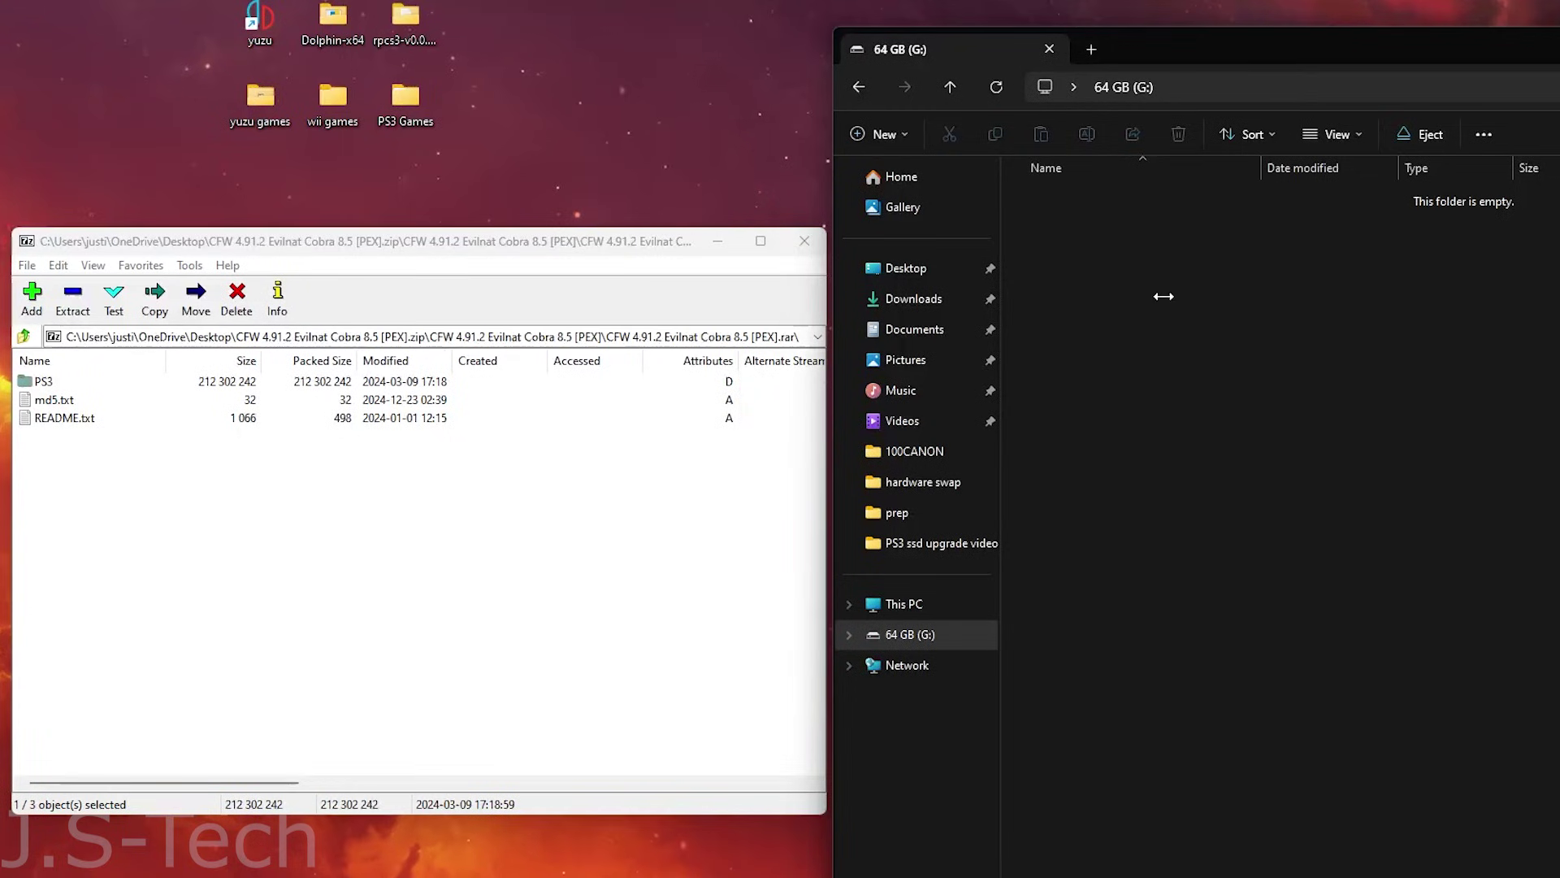
left_click(395, 455)
left_click(1000, 509)
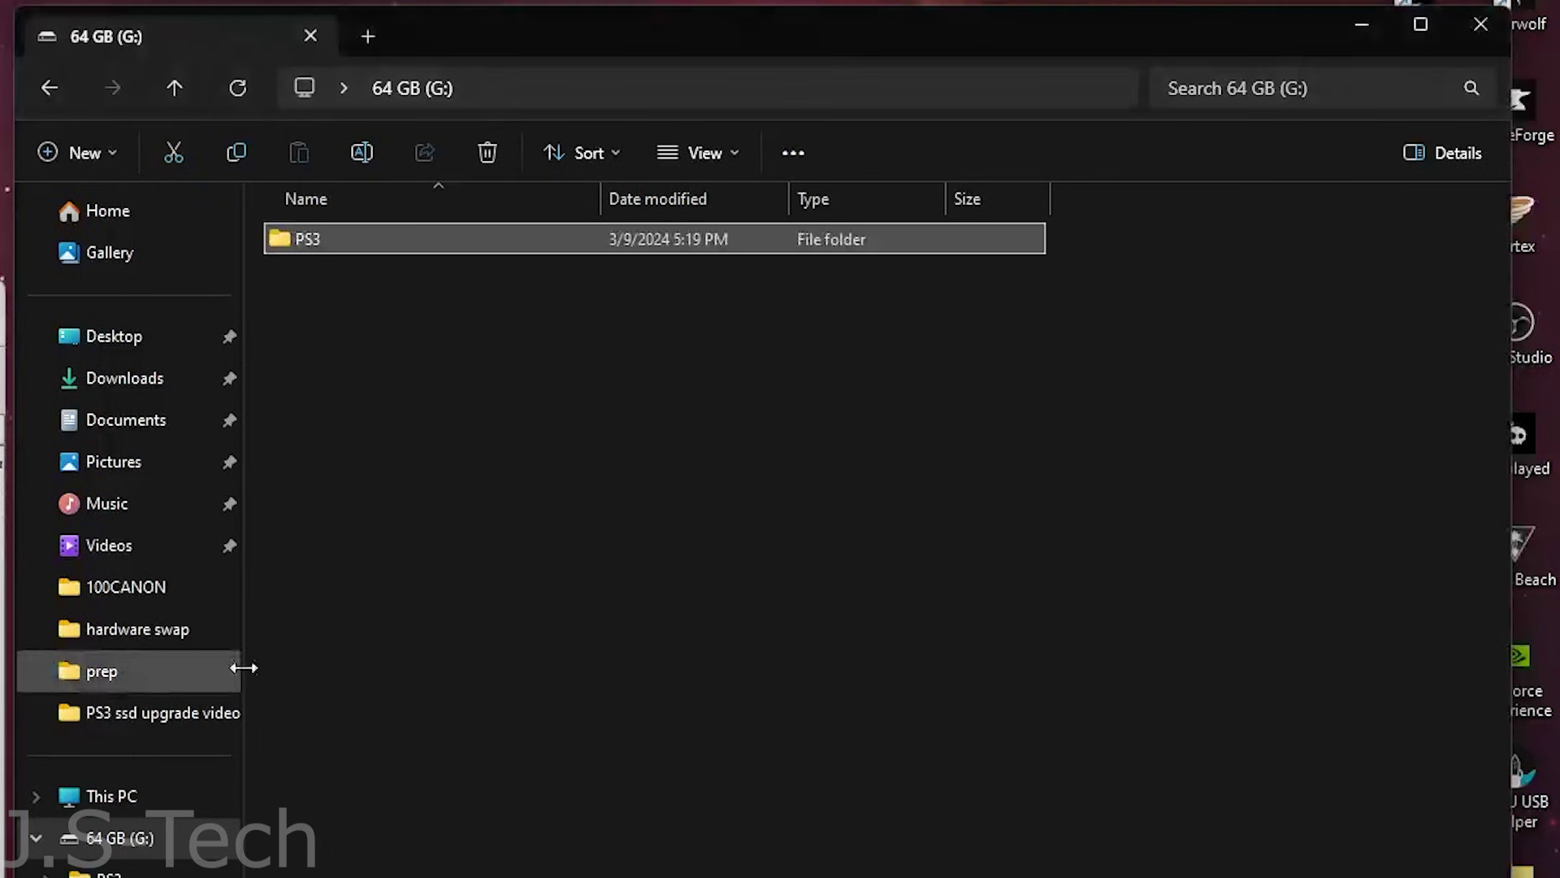
Open the UPDATE folder inside PS3 on the 64 GB (G:) drive and select the PS3UPDAT file.
double_click(453, 252)
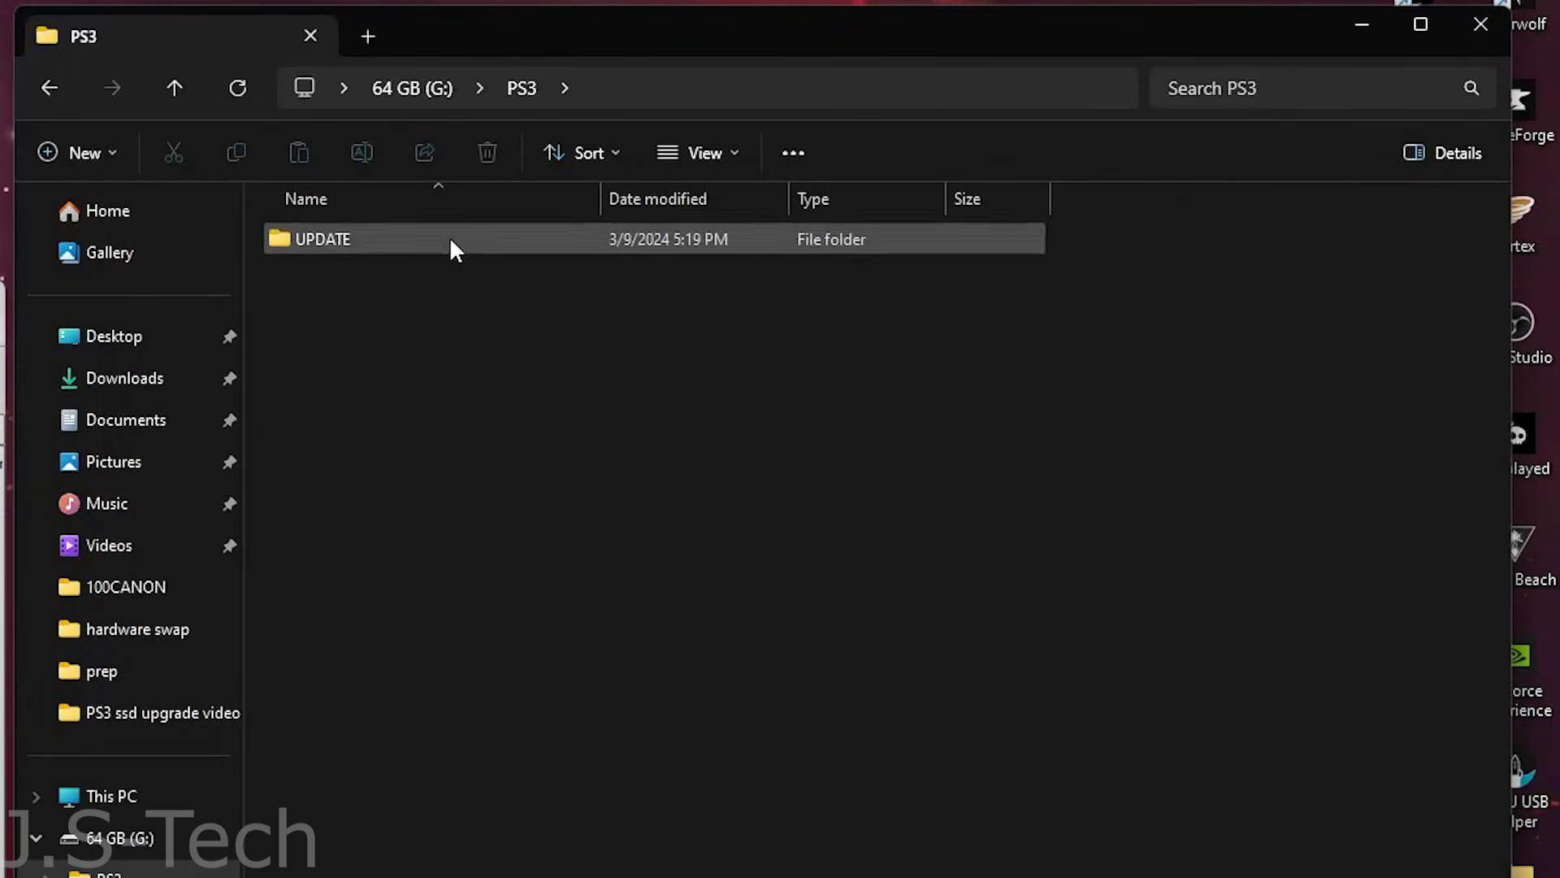
double_click(451, 237)
mouse_move(318, 285)
left_mouse_down()
mouse_move(440, 230)
mouse_move(305, 268)
left_mouse_up()
left_click(357, 244)
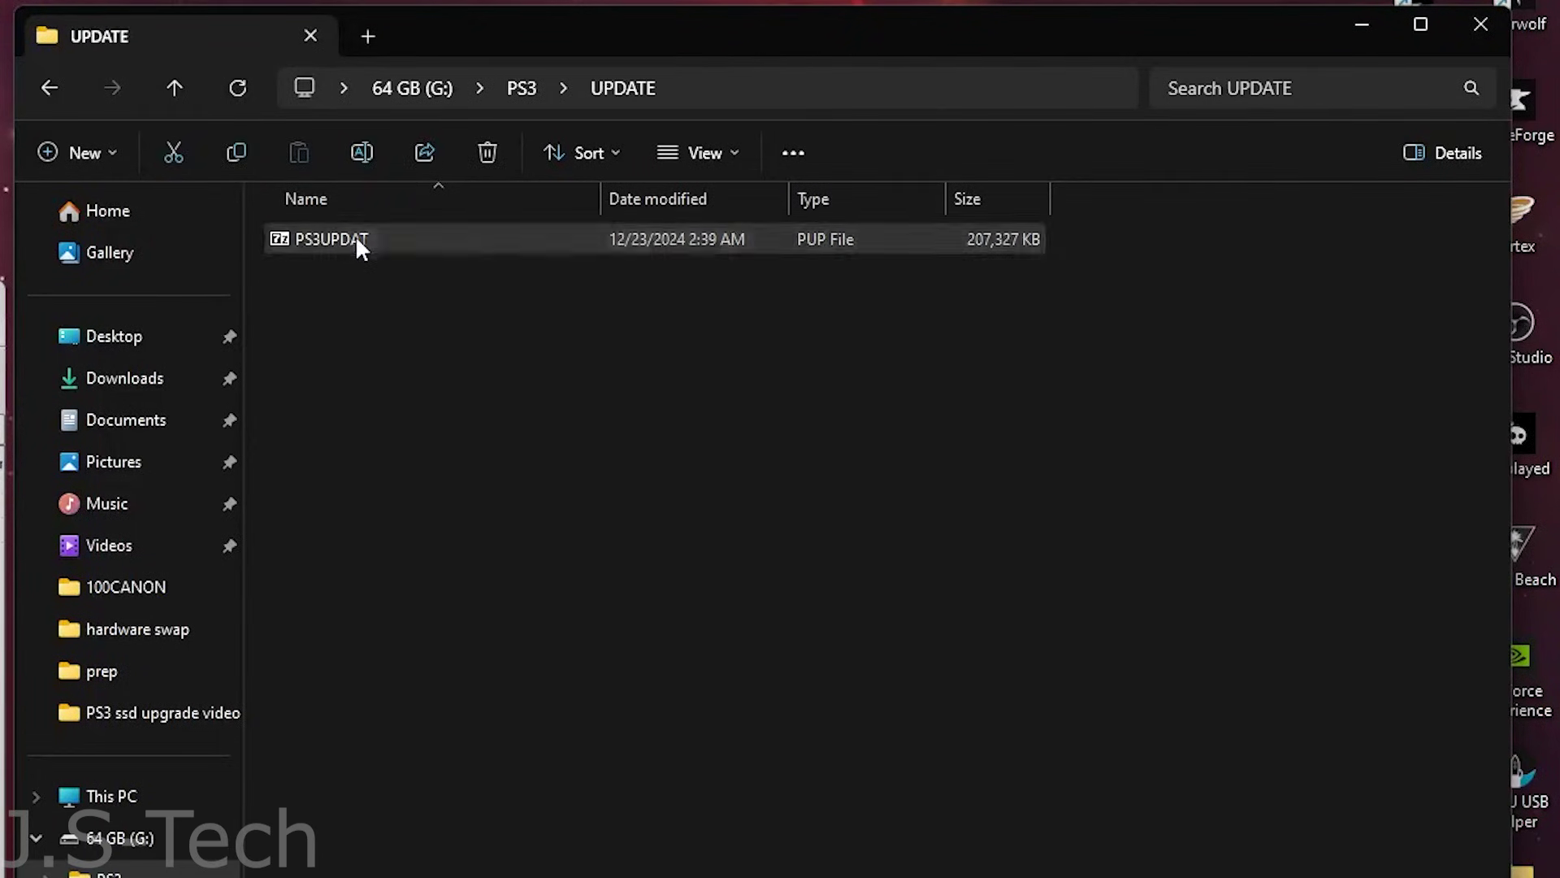
right_click(359, 243)
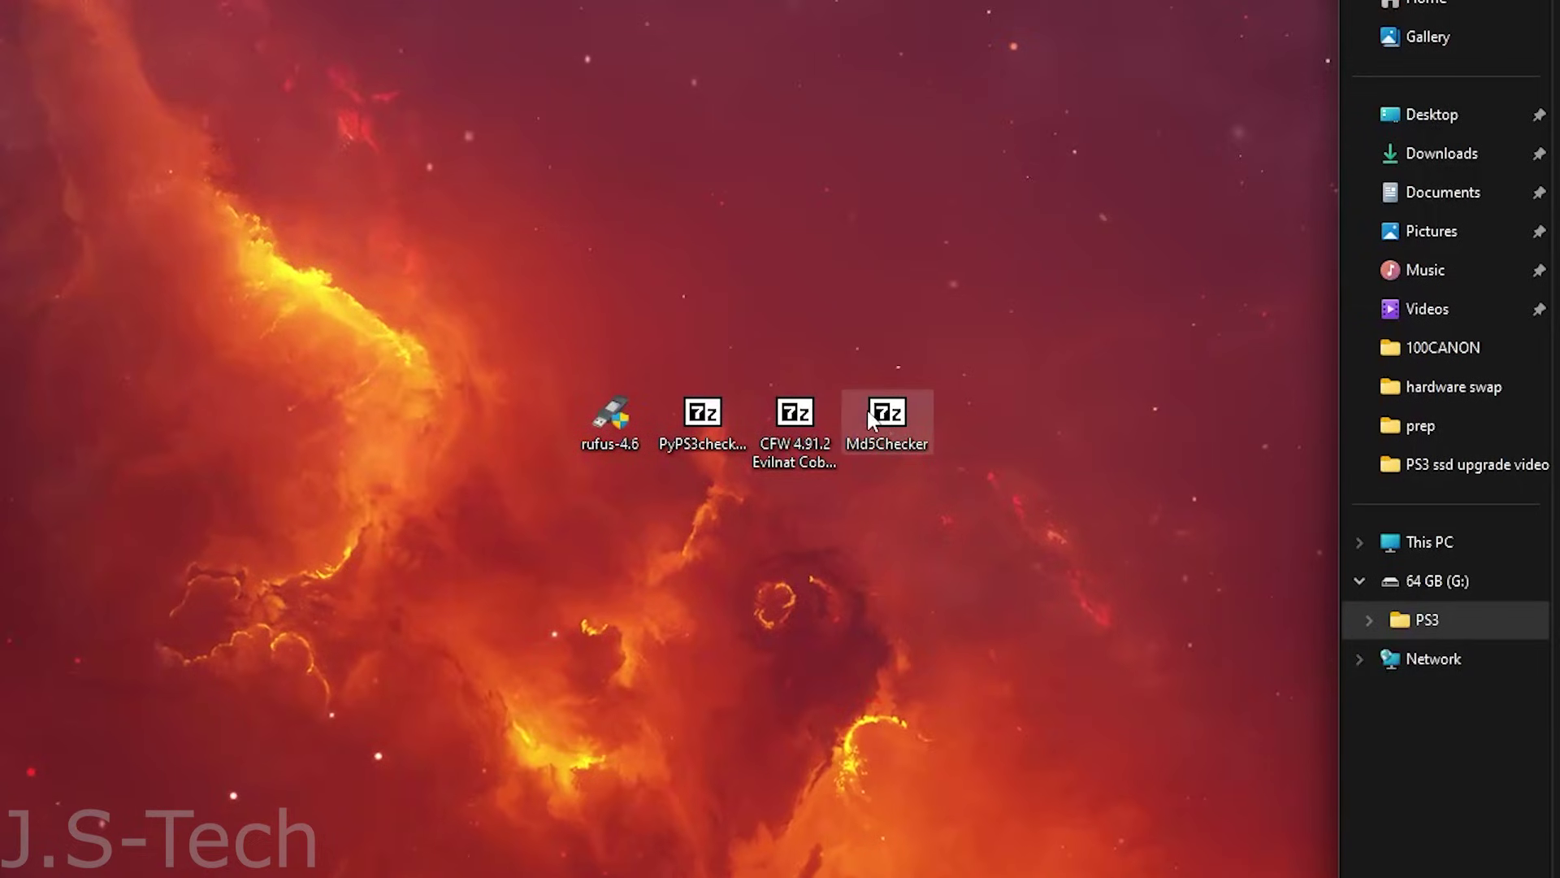
Run Md5Checker from its ZIP archive and add the USB drive's PS3UPDAT.PUP to calculate its MD5 checksum.
double_click(874, 418)
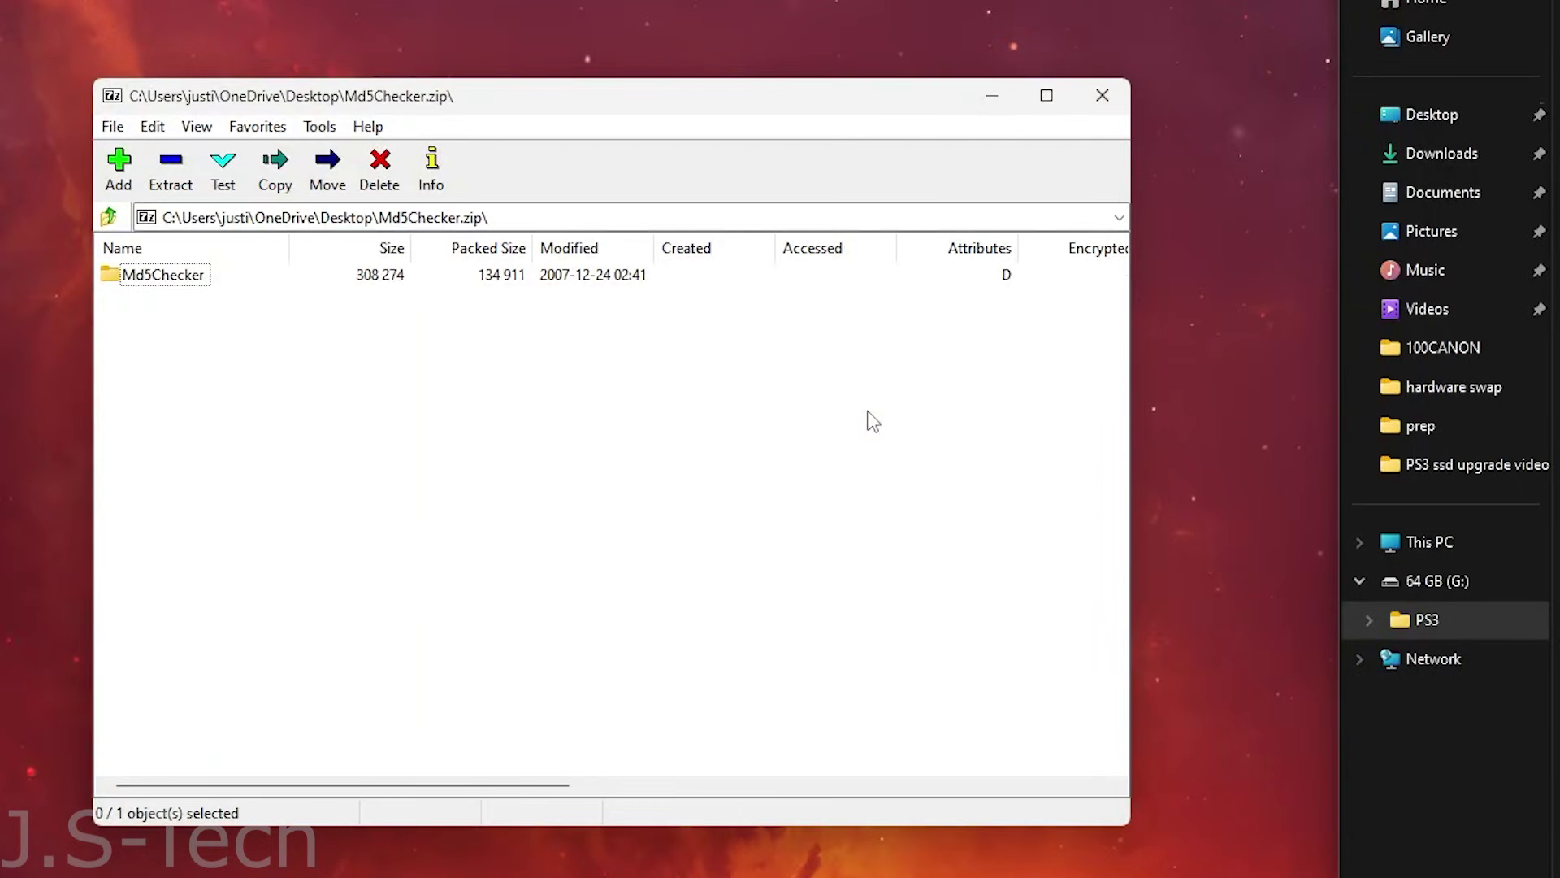
double_click(165, 276)
double_click(172, 276)
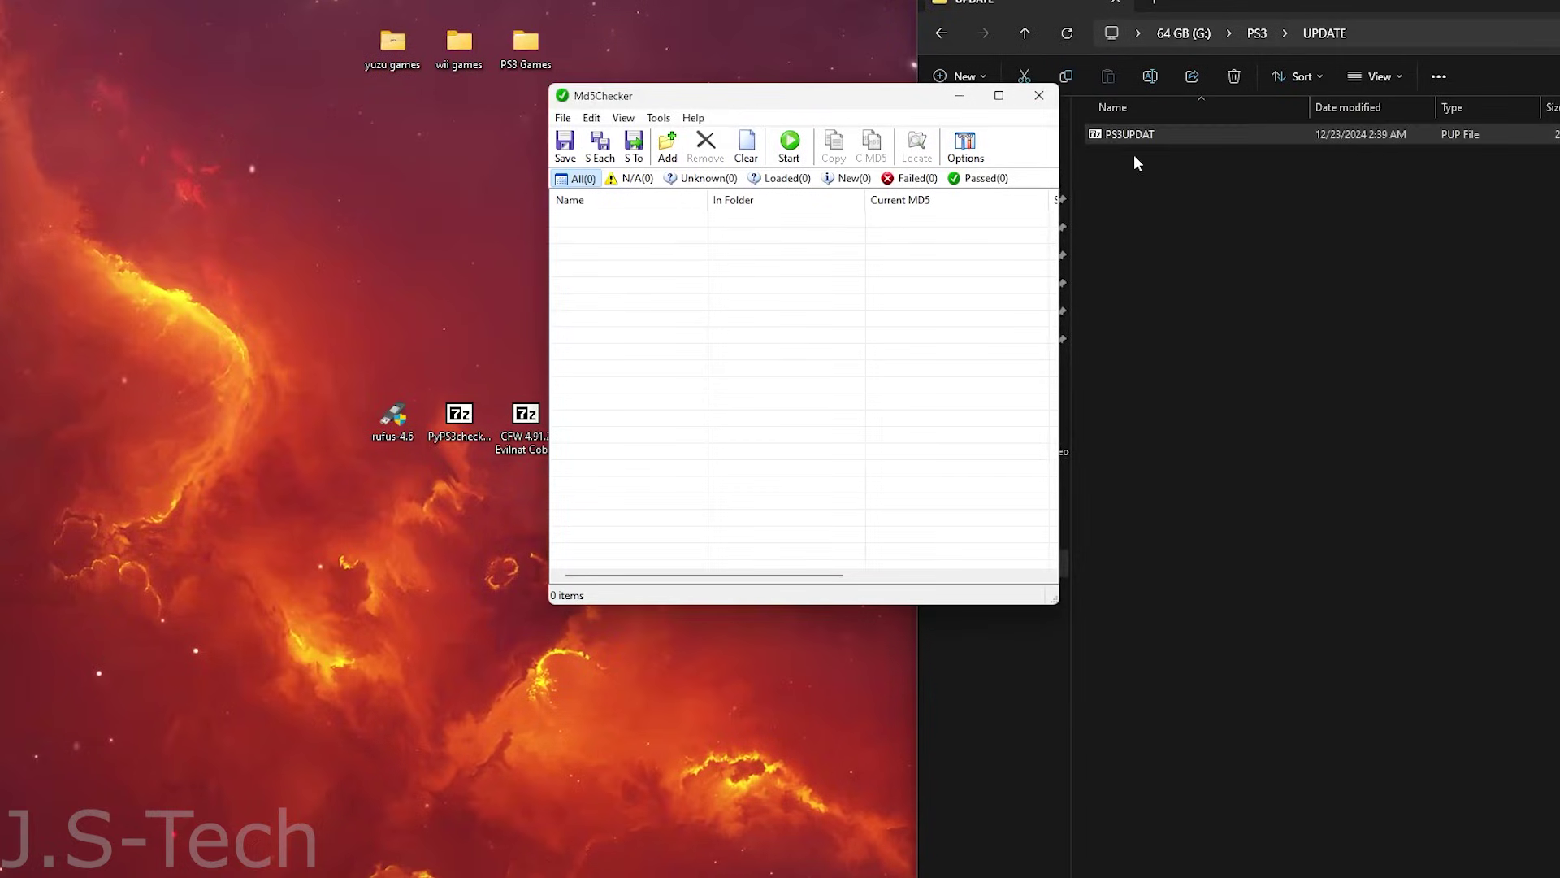
left_click_drag(1134, 136, 764, 299)
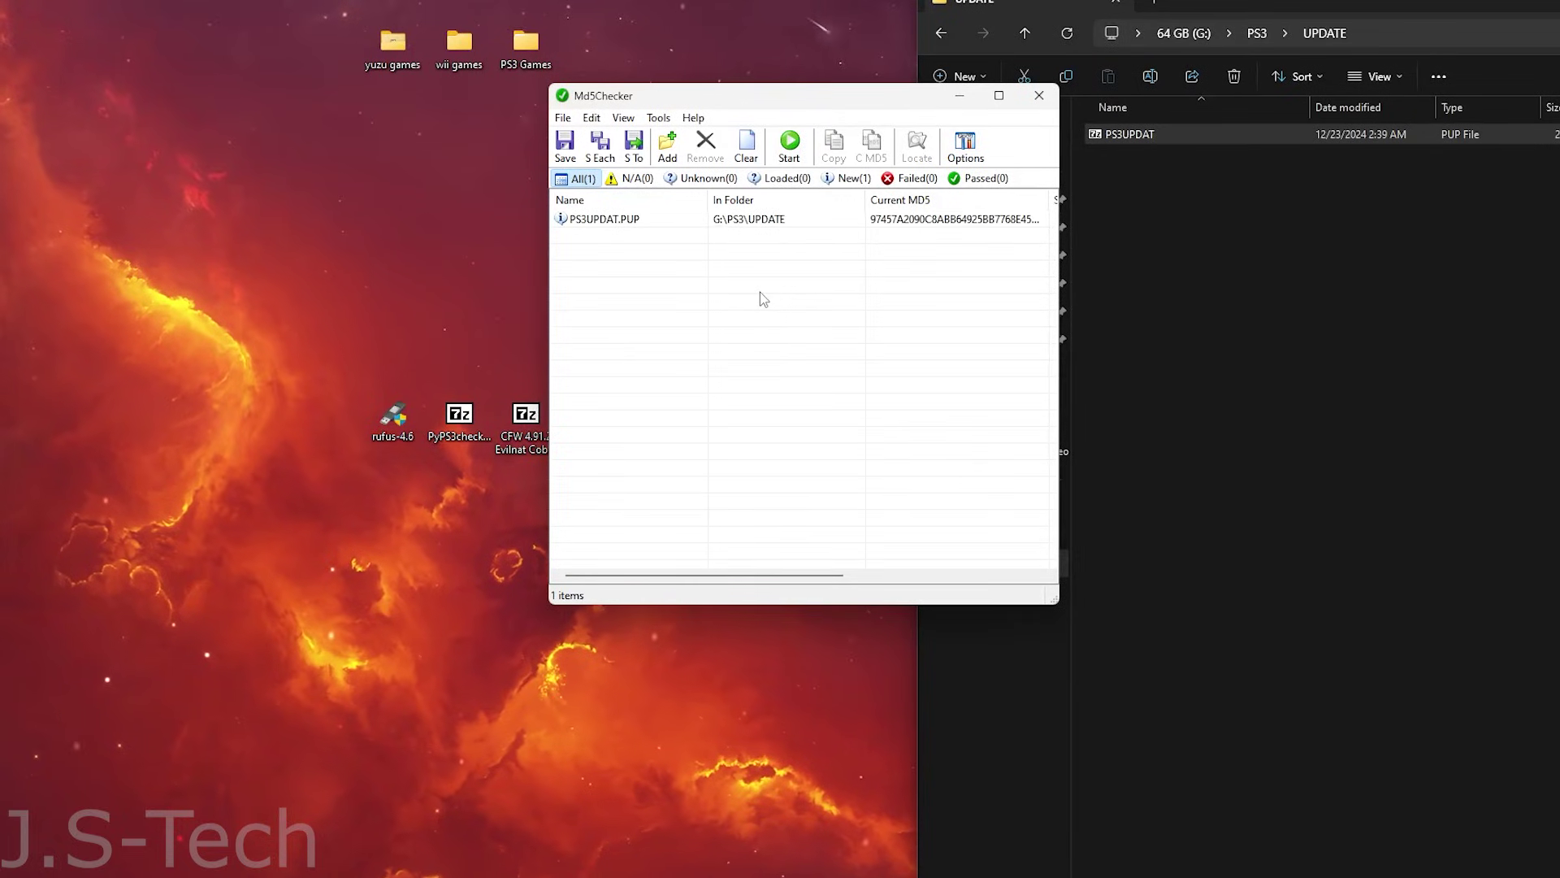
Open the MD5 comparison for PS3UPDAT.PUP and copy the checksum from md5.txt inside the first CFW 4.91.2 Evilnat Cobra 8.5 [PEX] archive.
double_click(910, 220)
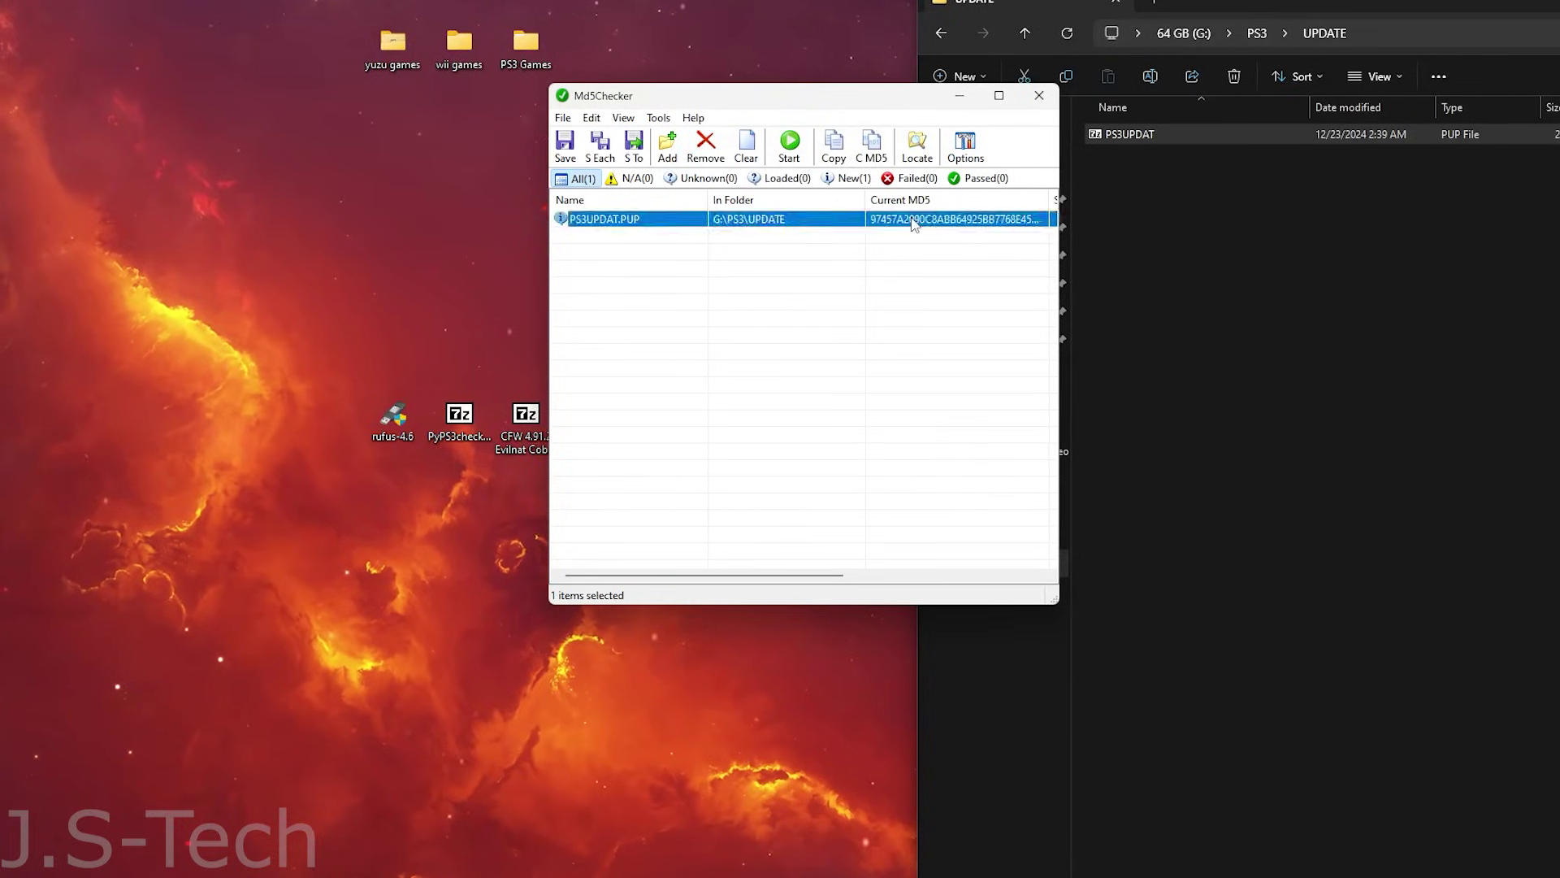
double_click(525, 414)
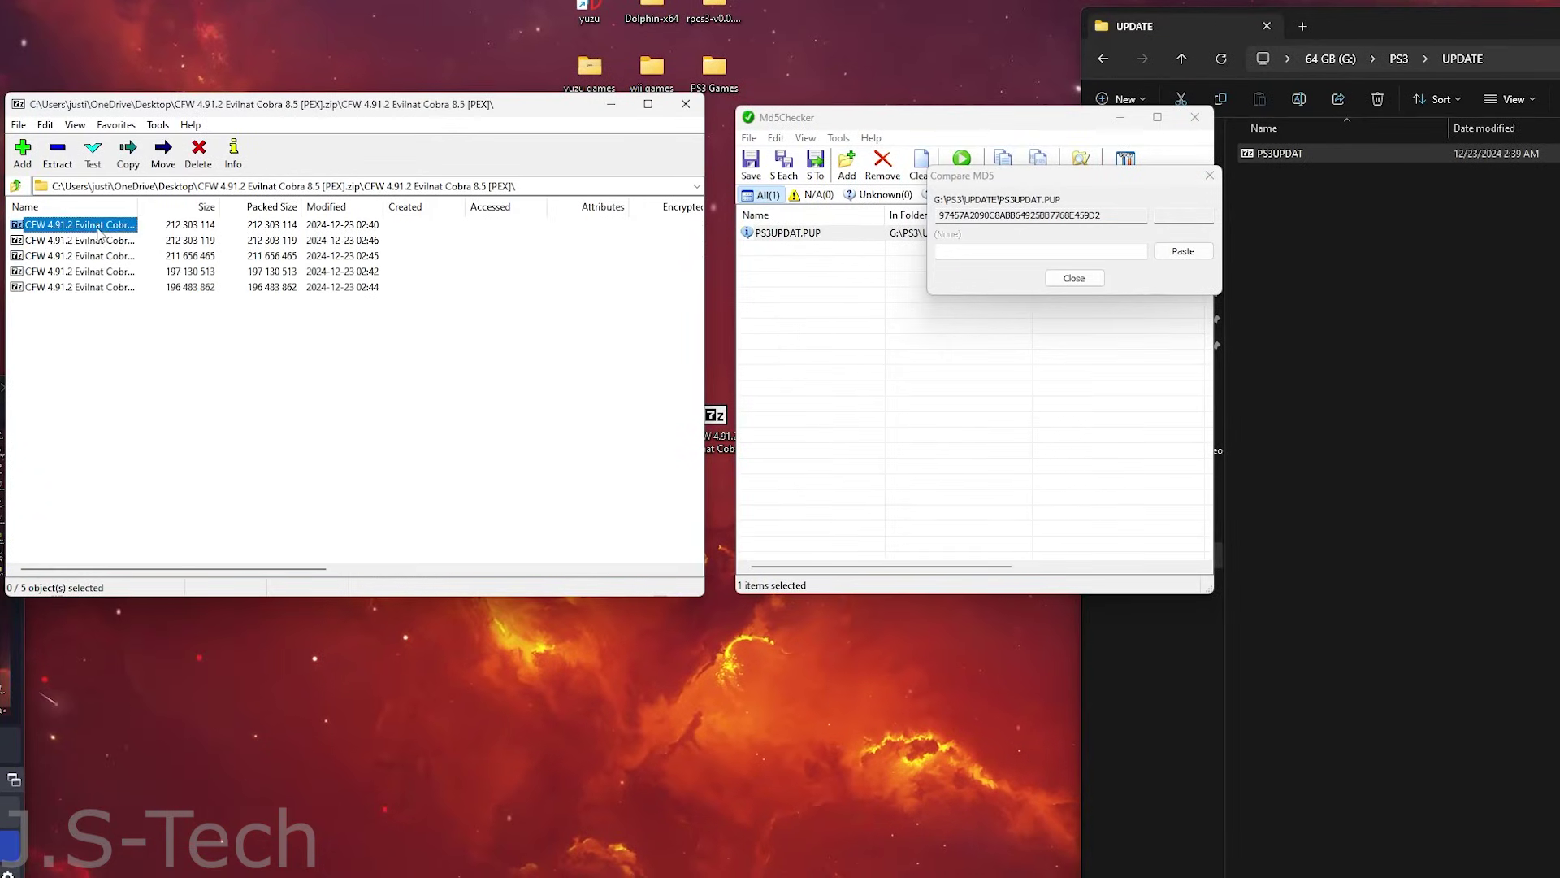
double_click(97, 229)
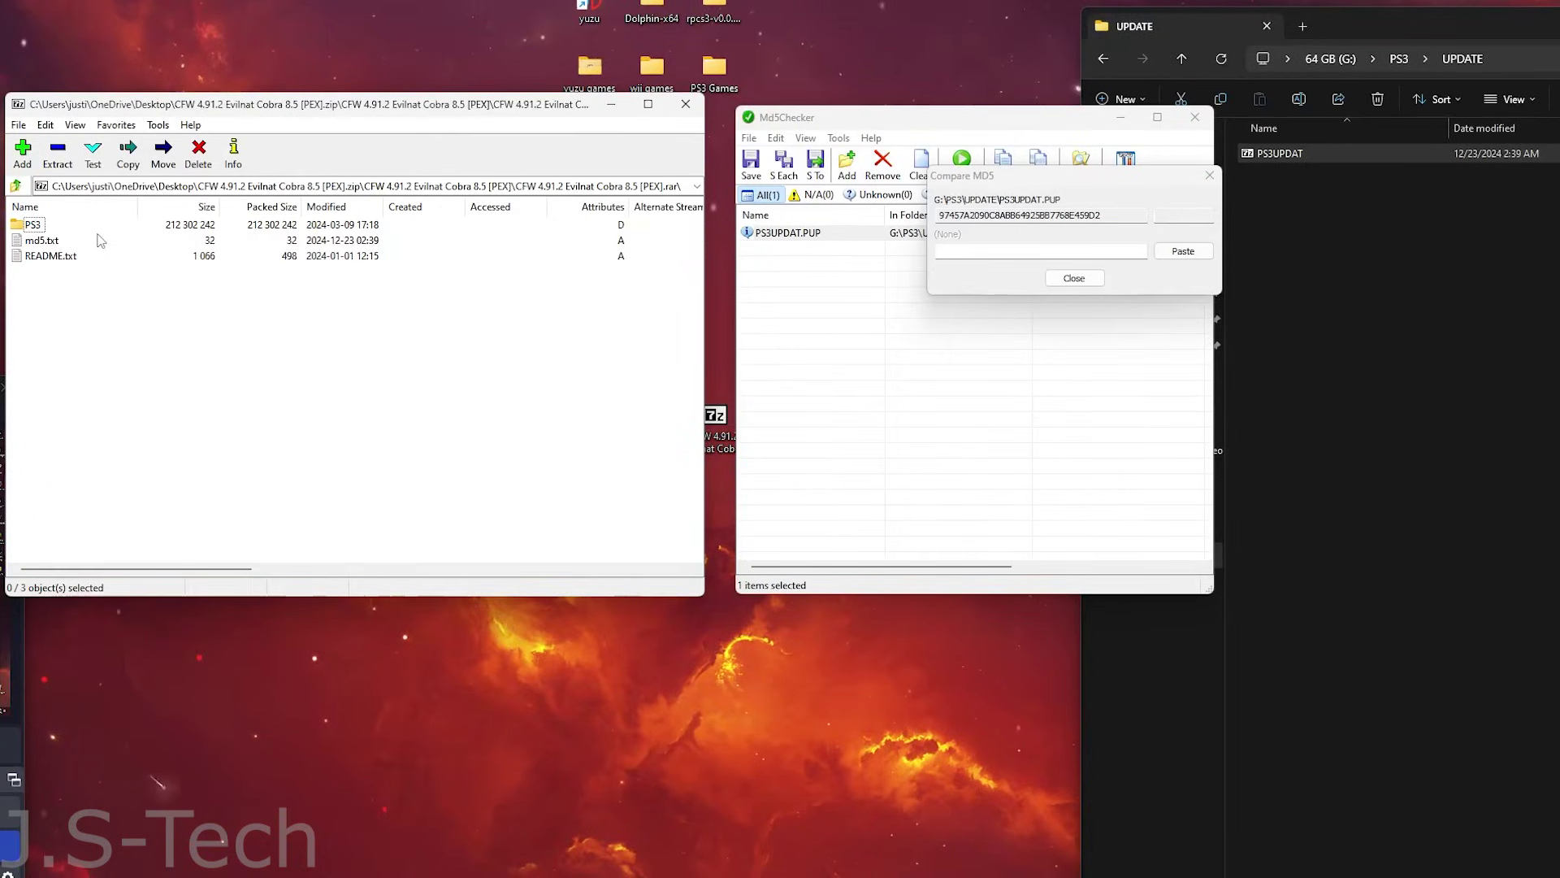
double_click(37, 241)
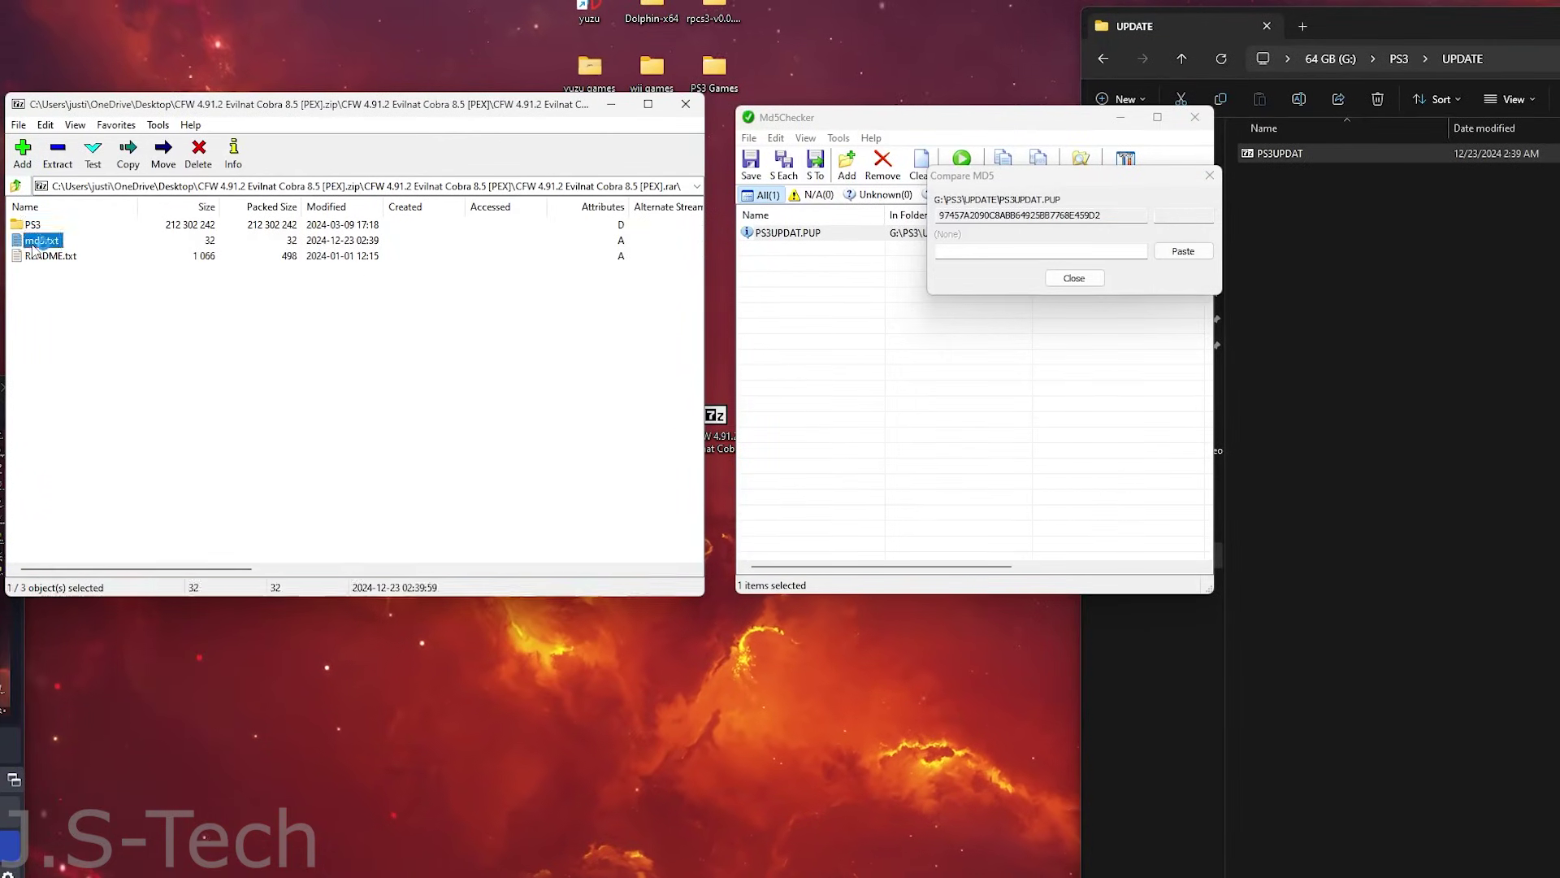
left_click_drag(1452, 218, 1240, 221)
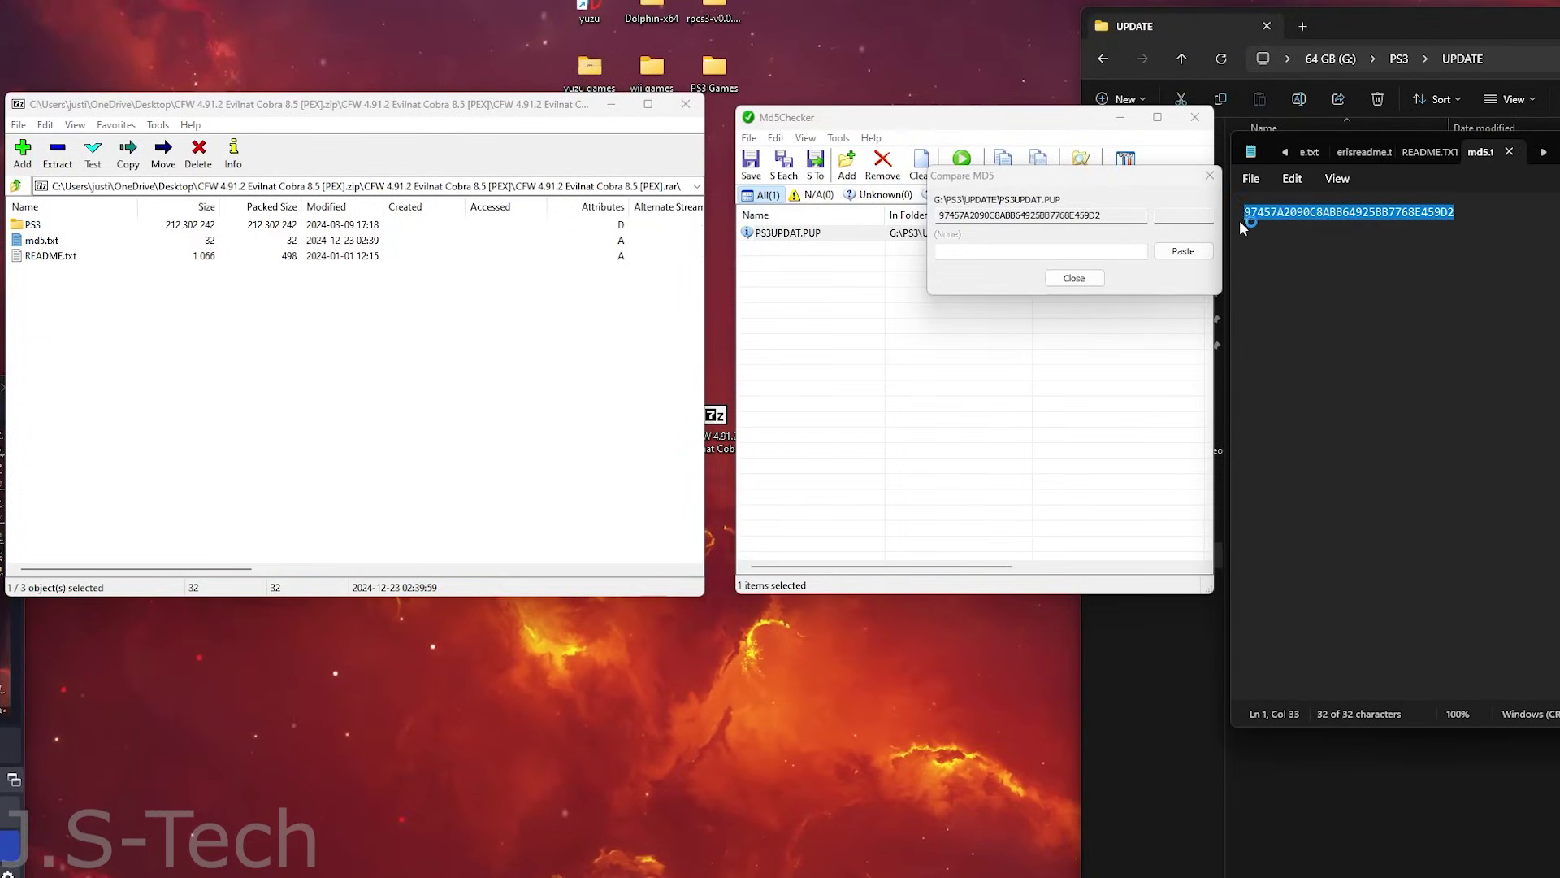
right_click(1296, 213)
left_click(1341, 302)
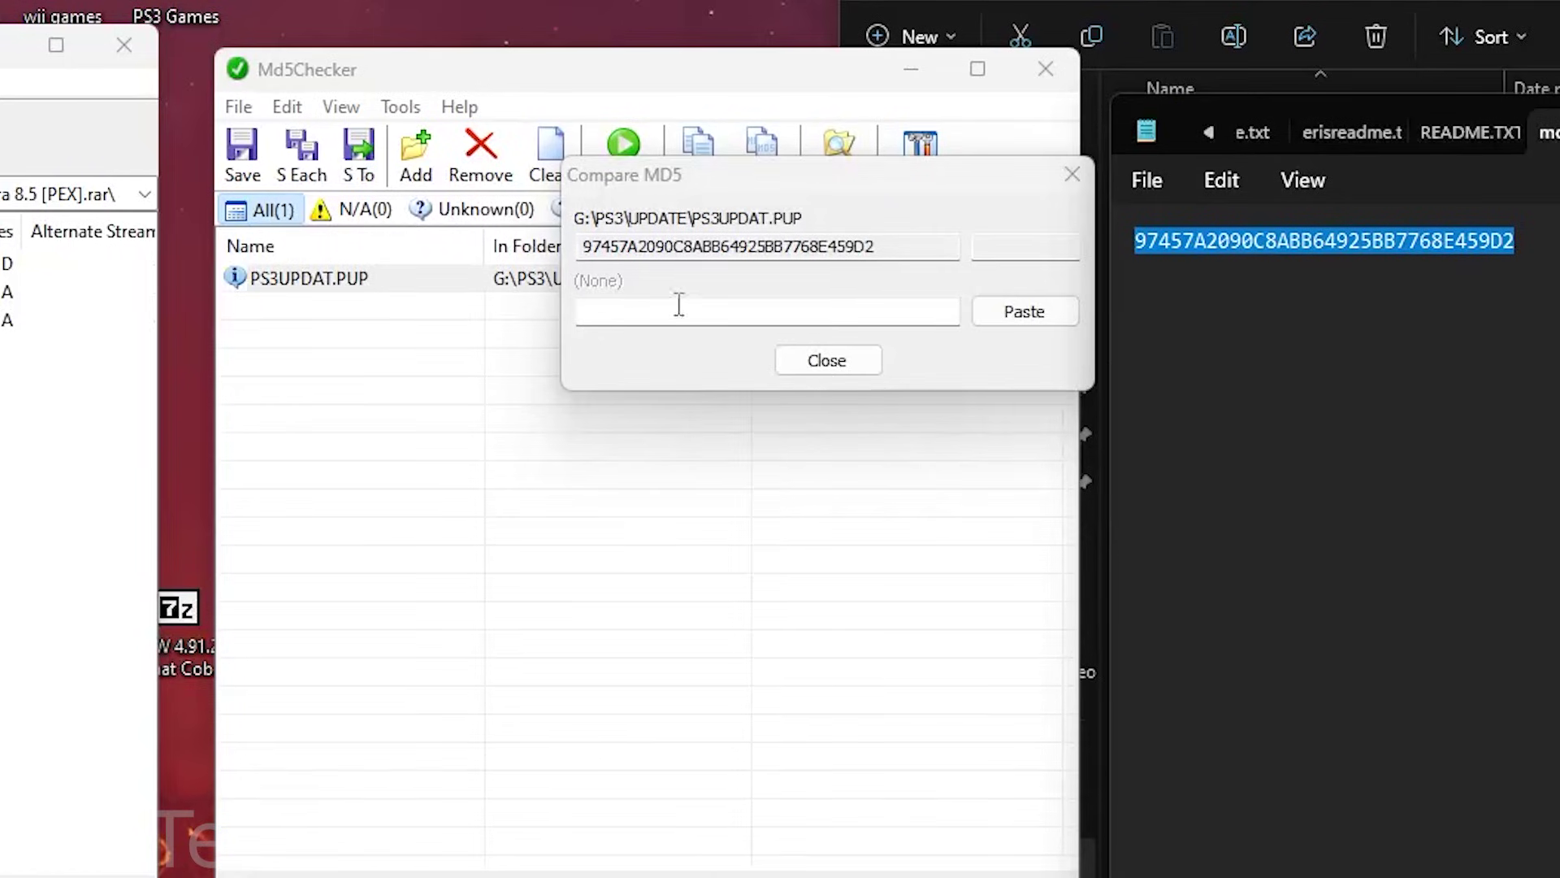
Paste the copied checksum into the Compare MD5 dialog and check it against the USB drive's PS3UPDAT.PUP.
left_click(617, 311)
right_click(617, 311)
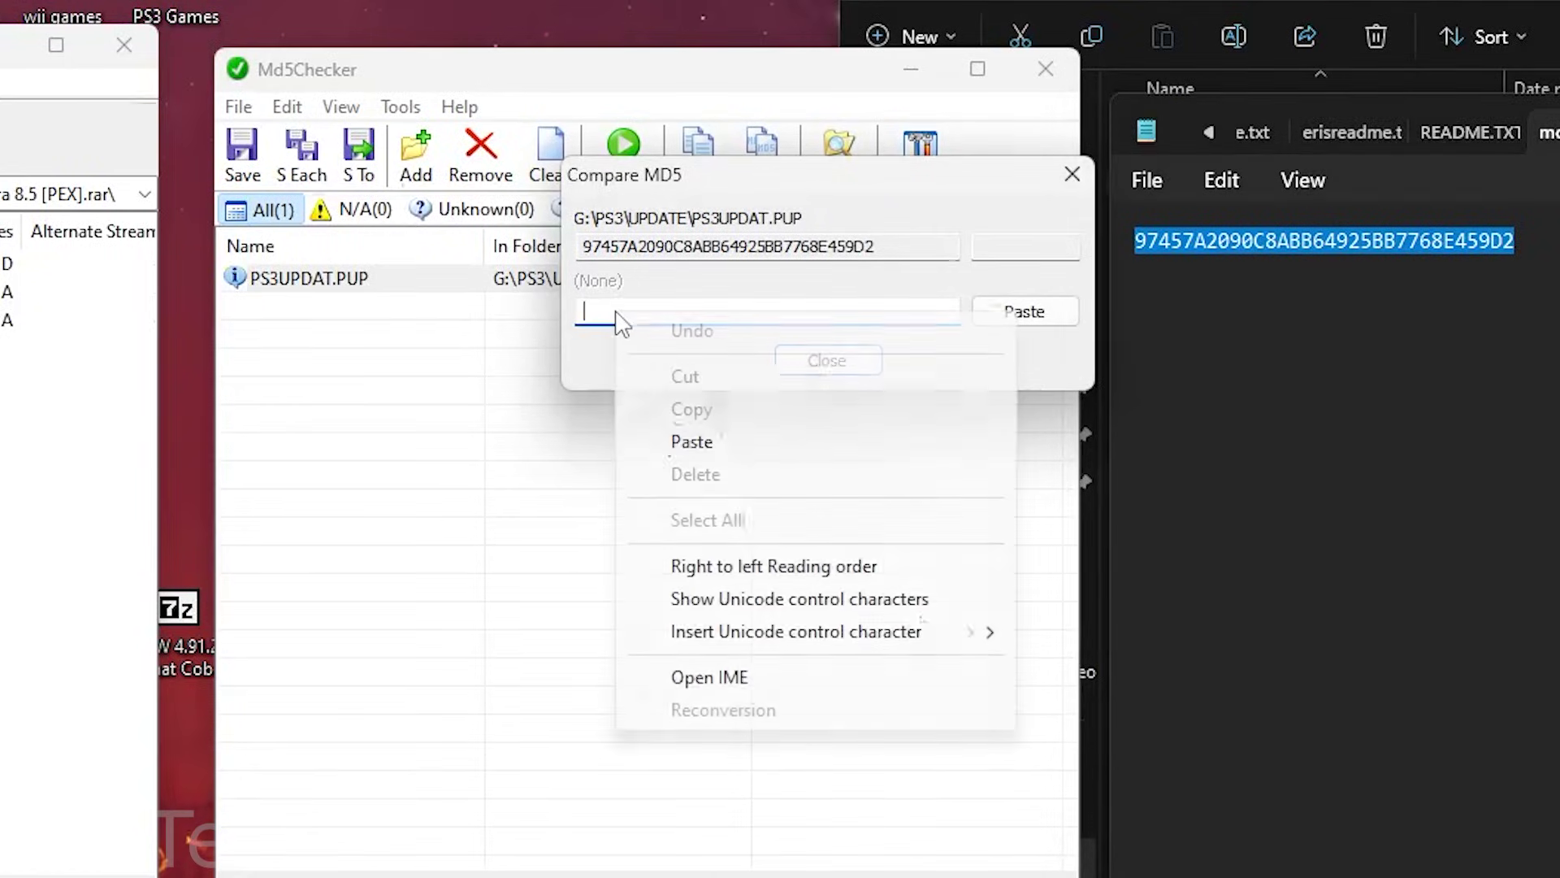
left_click(693, 441)
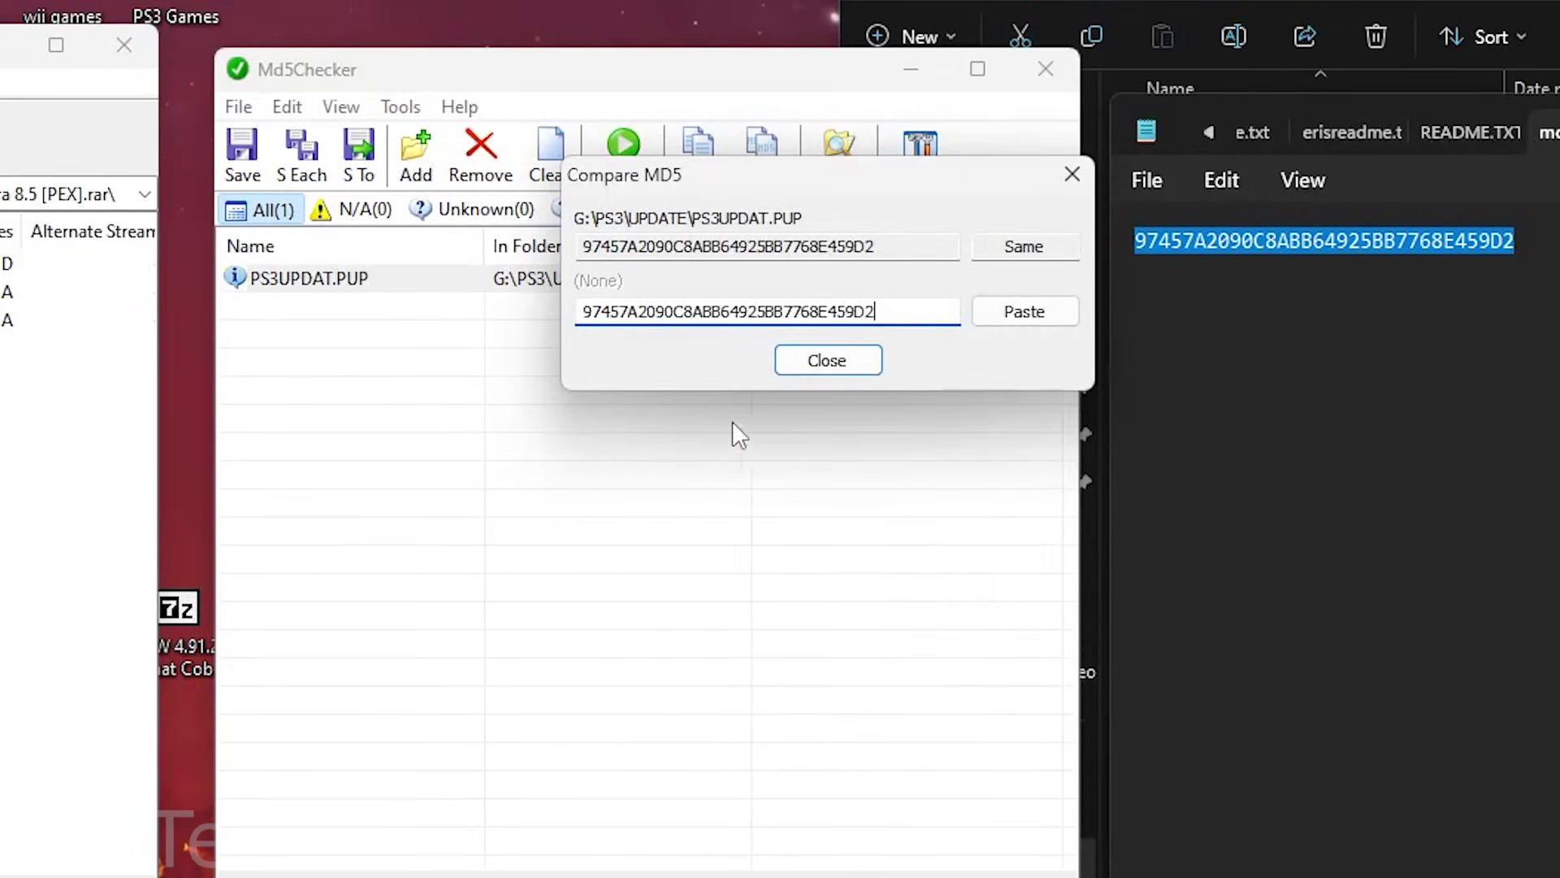
double_click(1046, 247)
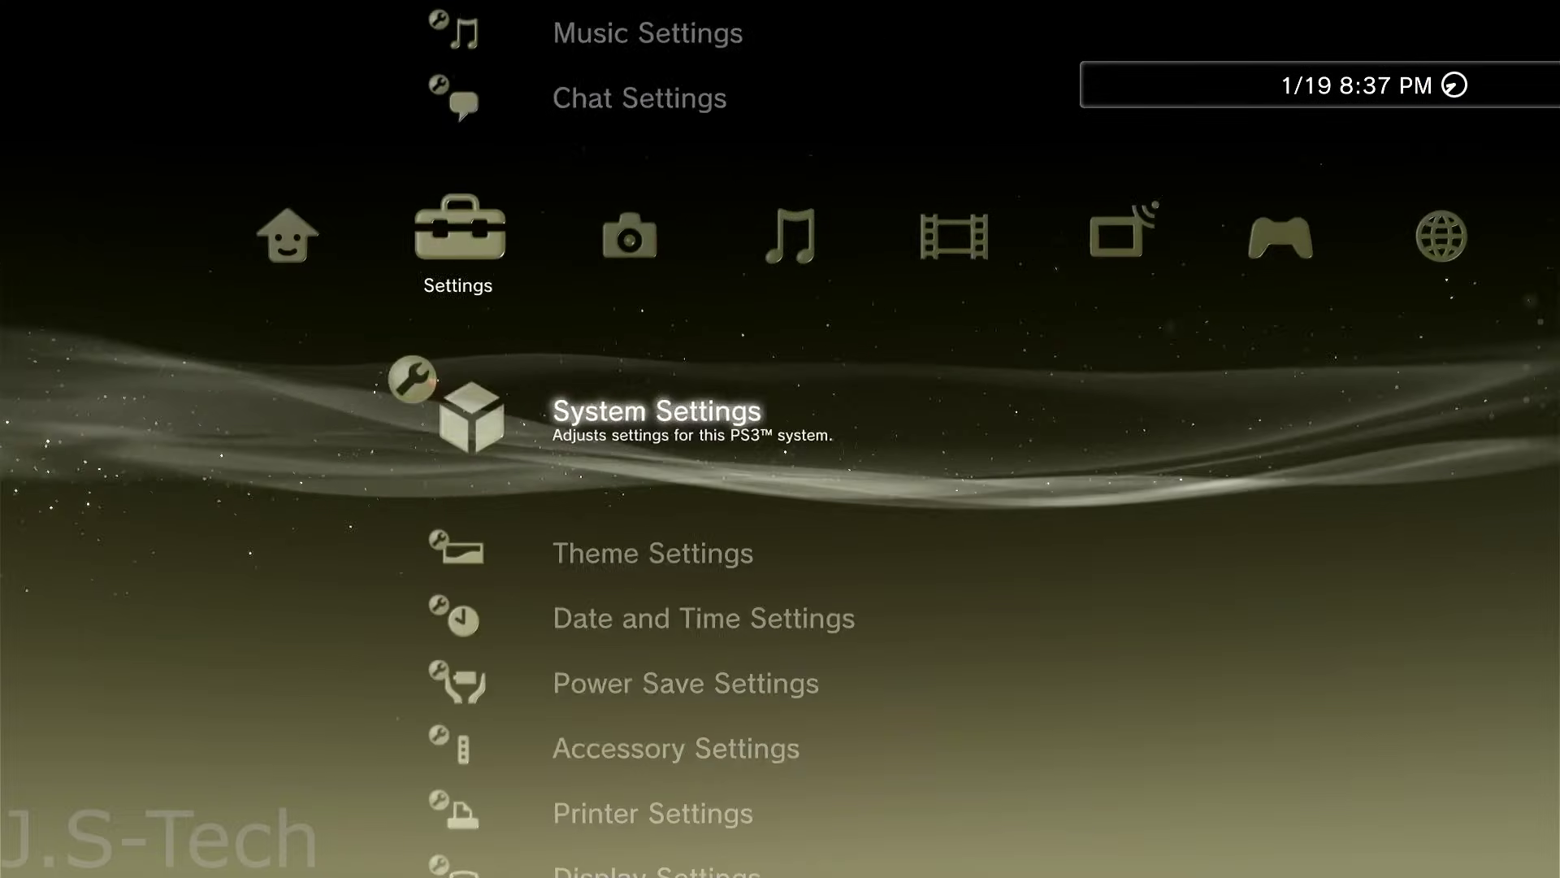
Switch to the PS3 and open System Information in System Settings to check the installed system software.
key("Return")
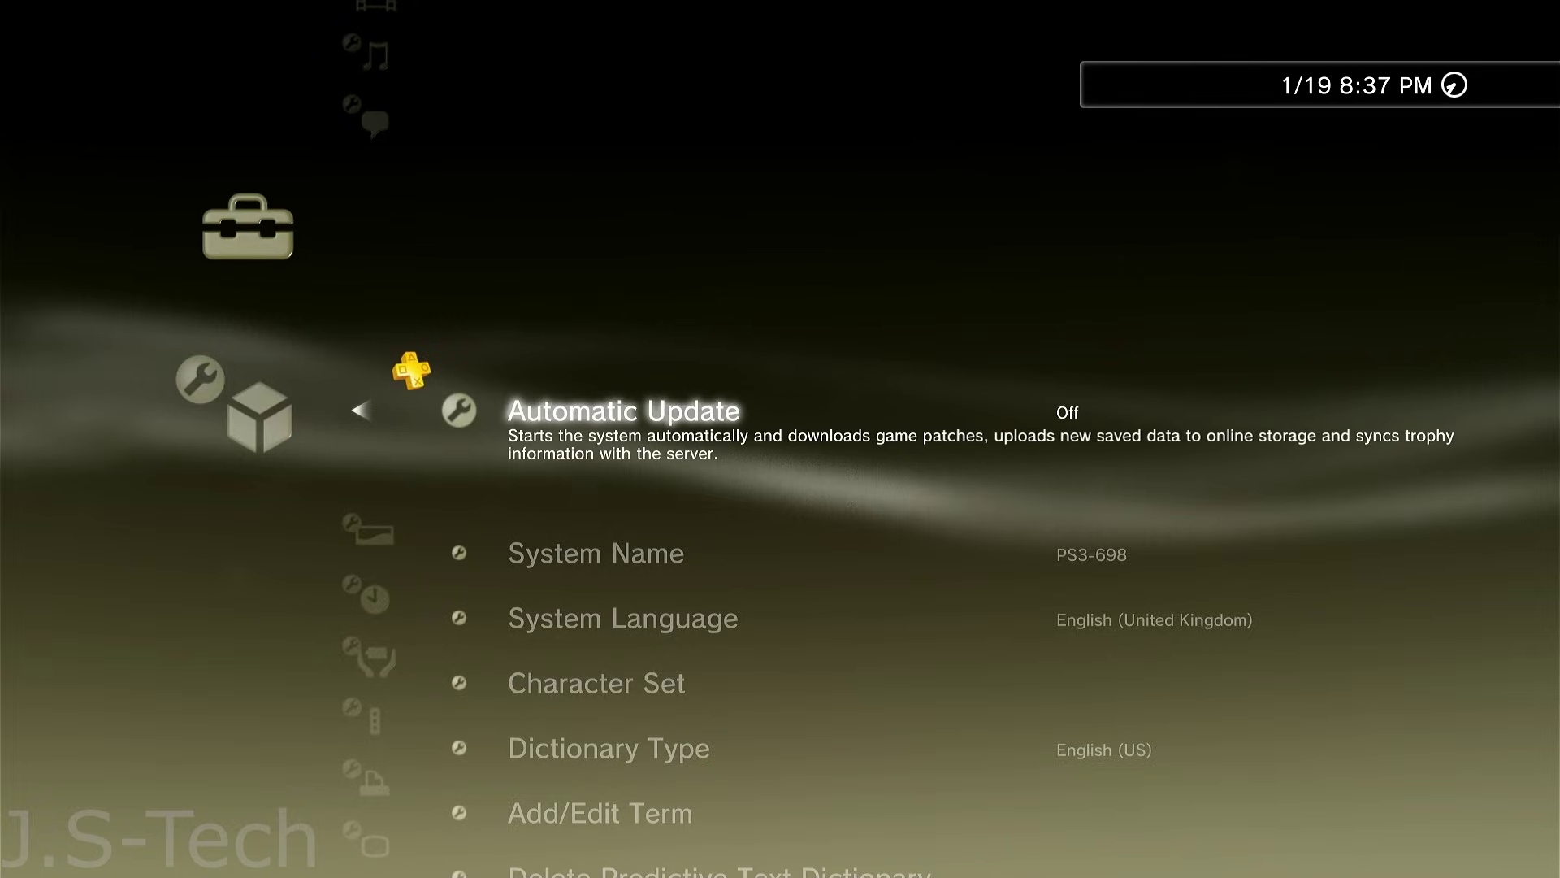
key("Down")
key("Down")
key("Down")
key("Down")
key("Down")
key("Down")
key("Down")
key("Down")
key("Down")
key("Down")
key("Down")
key("Down")
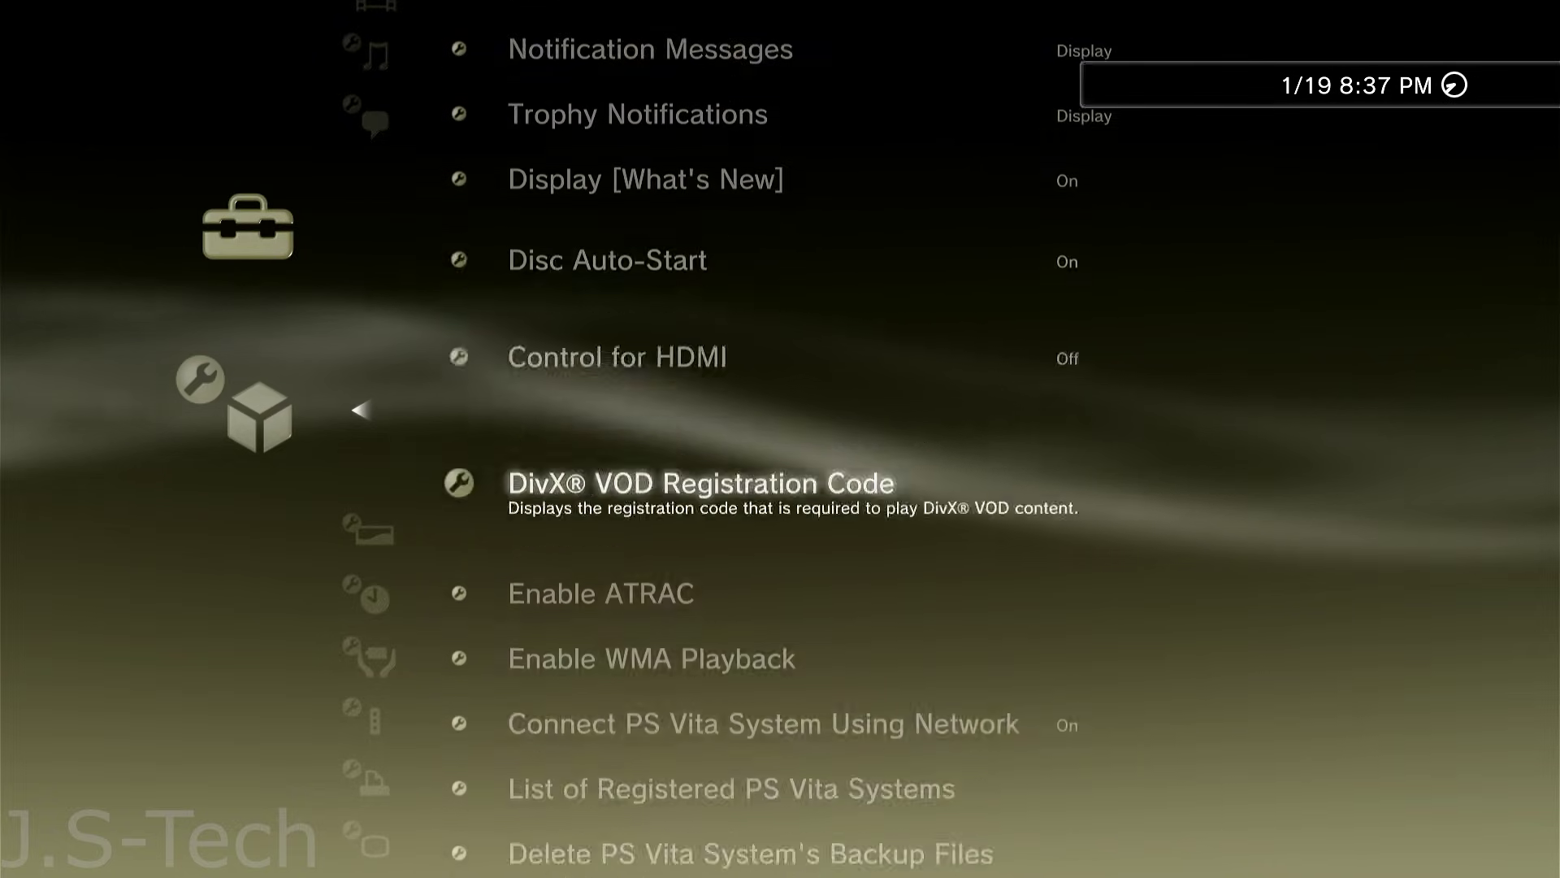
key("Down")
key("Down")
key("Down")
key("Down")
key("Down")
key("Down")
key("Down")
key("Down")
key("Down")
key("Down")
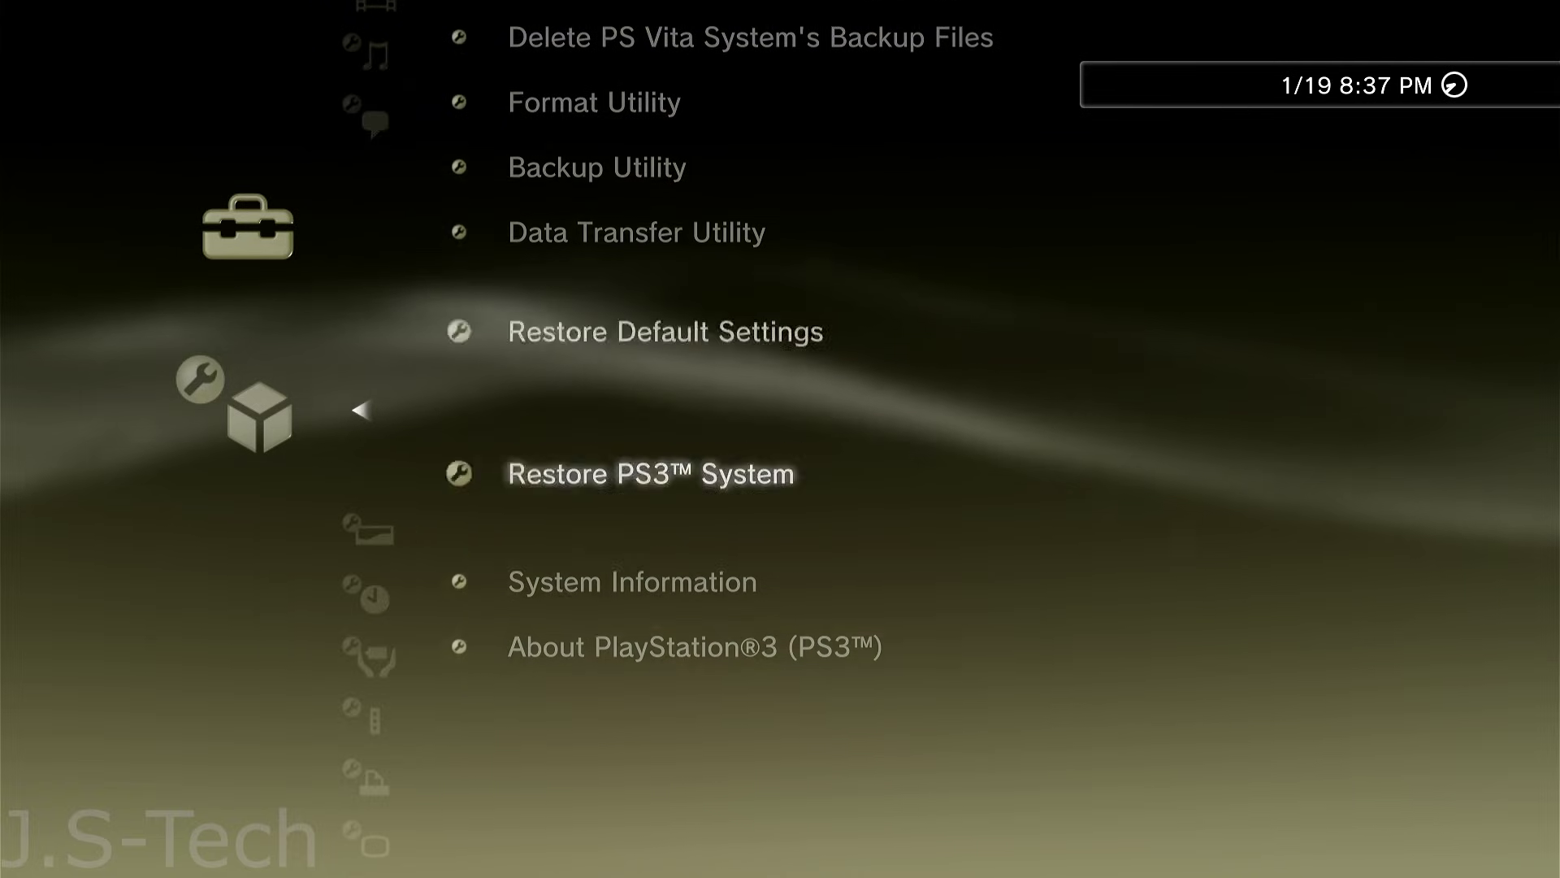
key("Down")
key("Return")
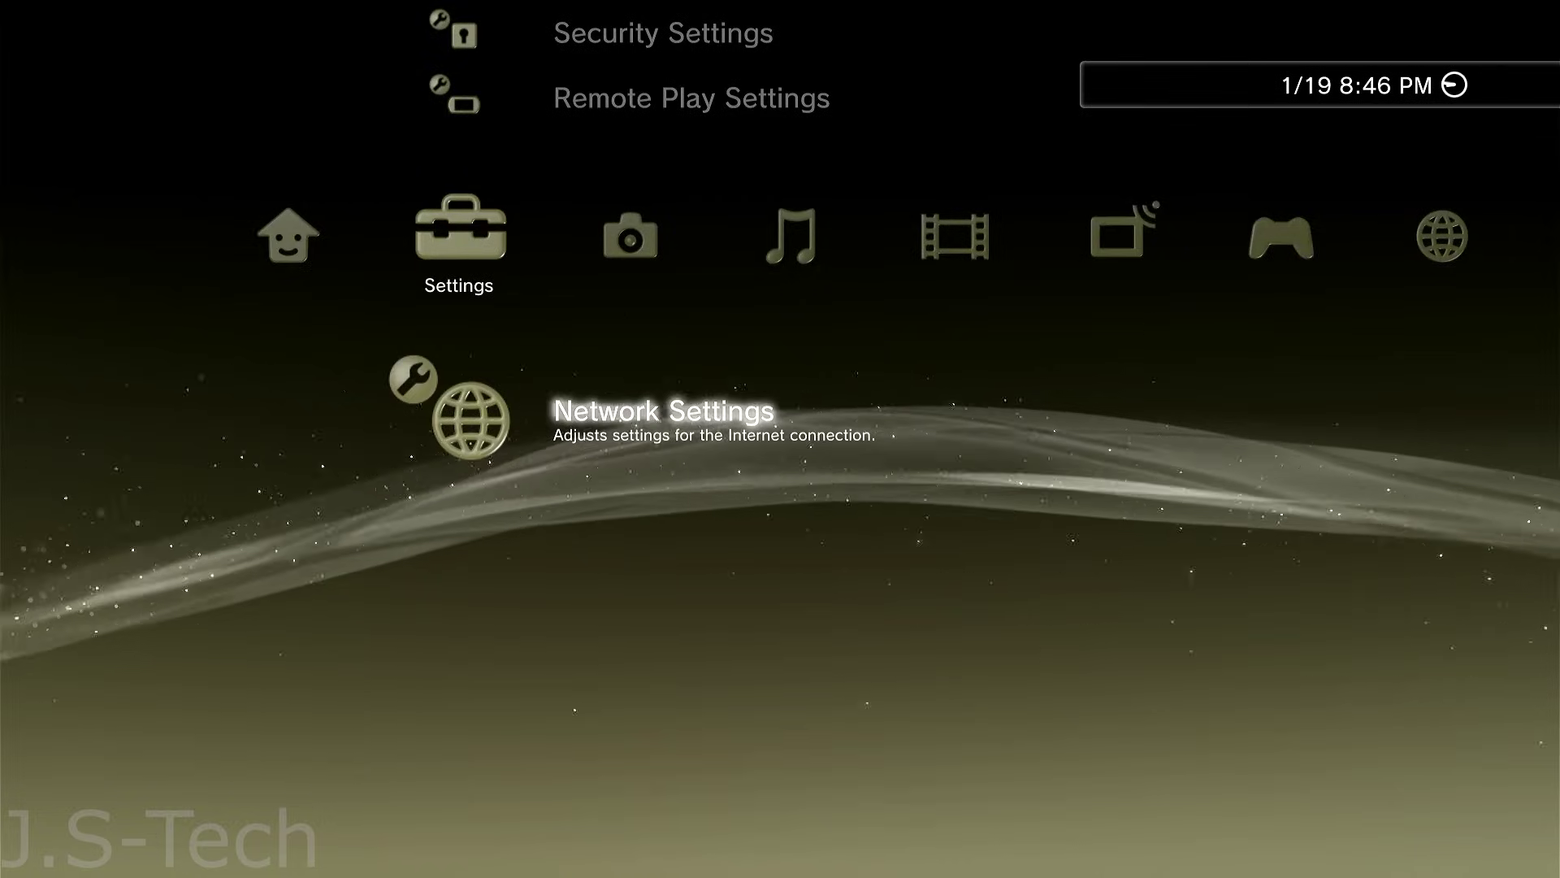
Run an Internet Search for ps3toolset.com from the PS3's Network category.
key("Right")
key("Right")
key("Right")
key("Right")
key("Right")
key("Right")
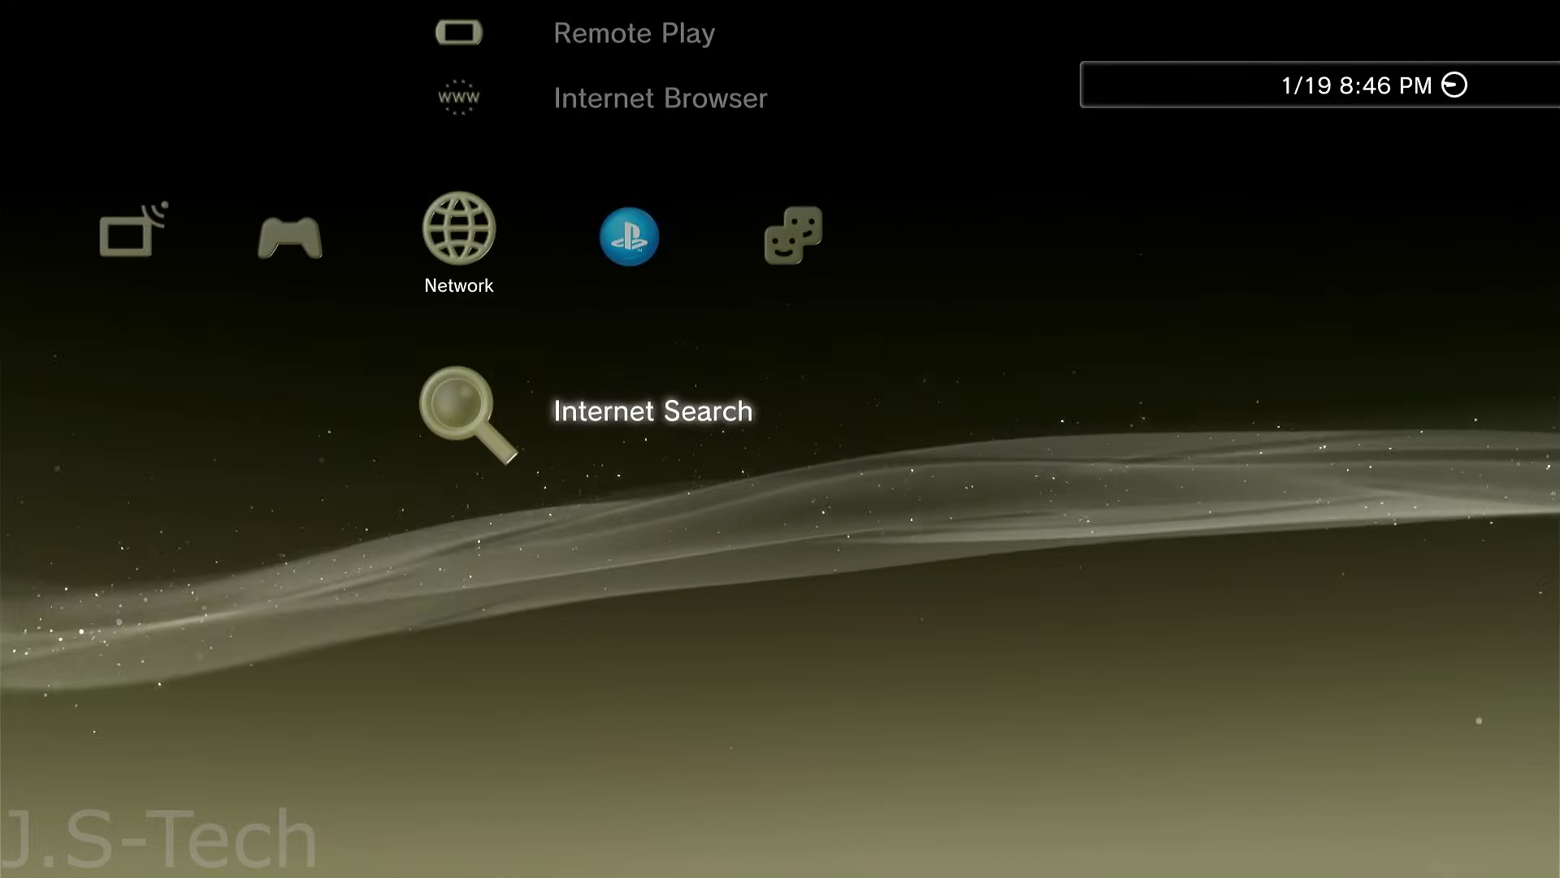
key("Return")
type("p")
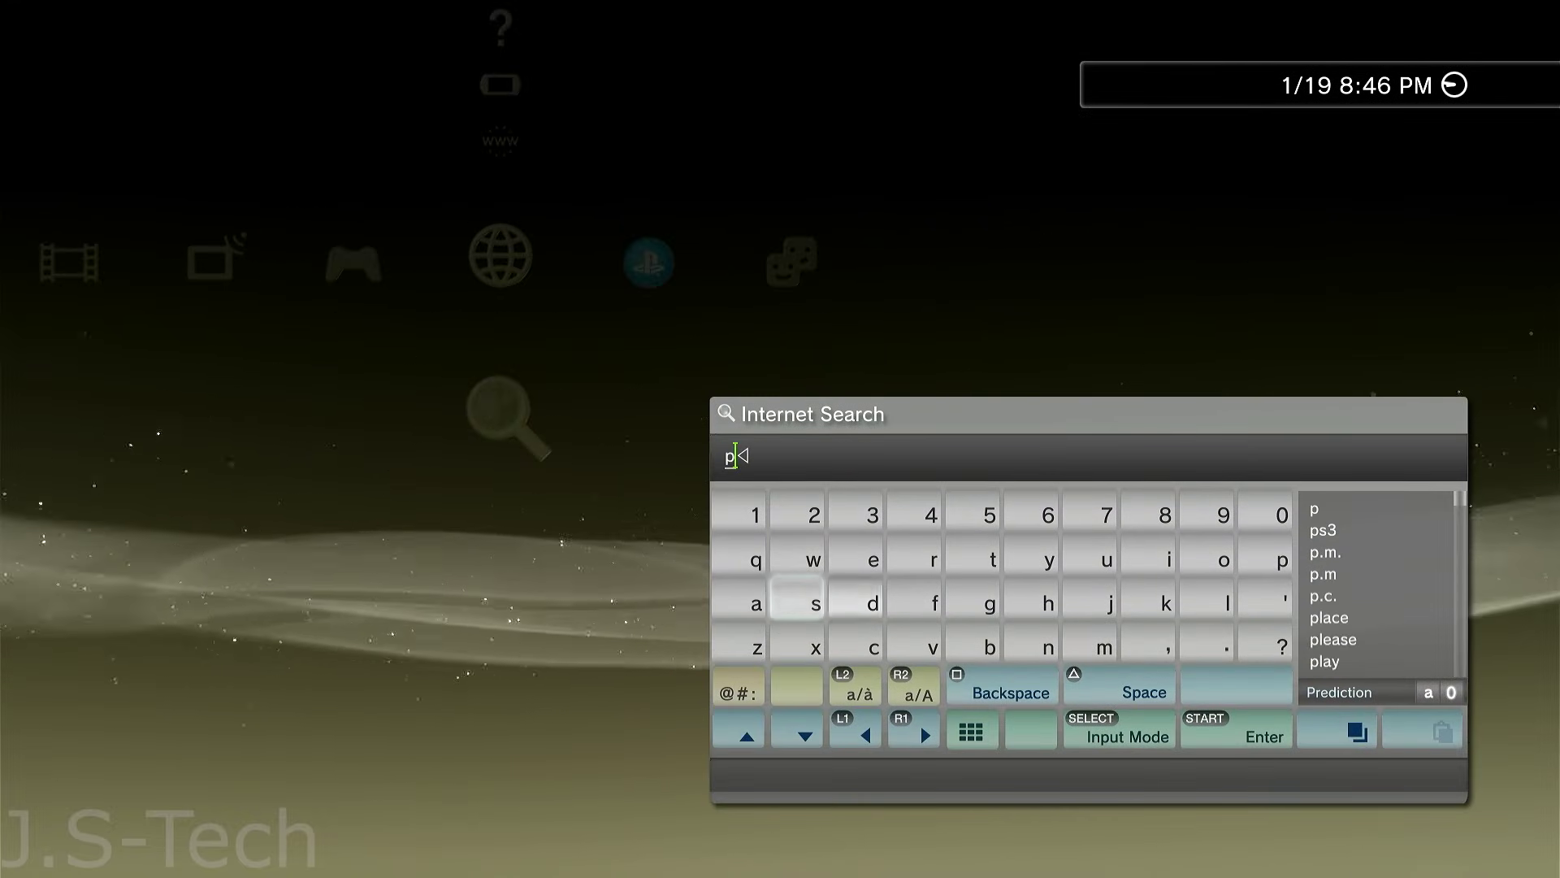
type("s3tool")
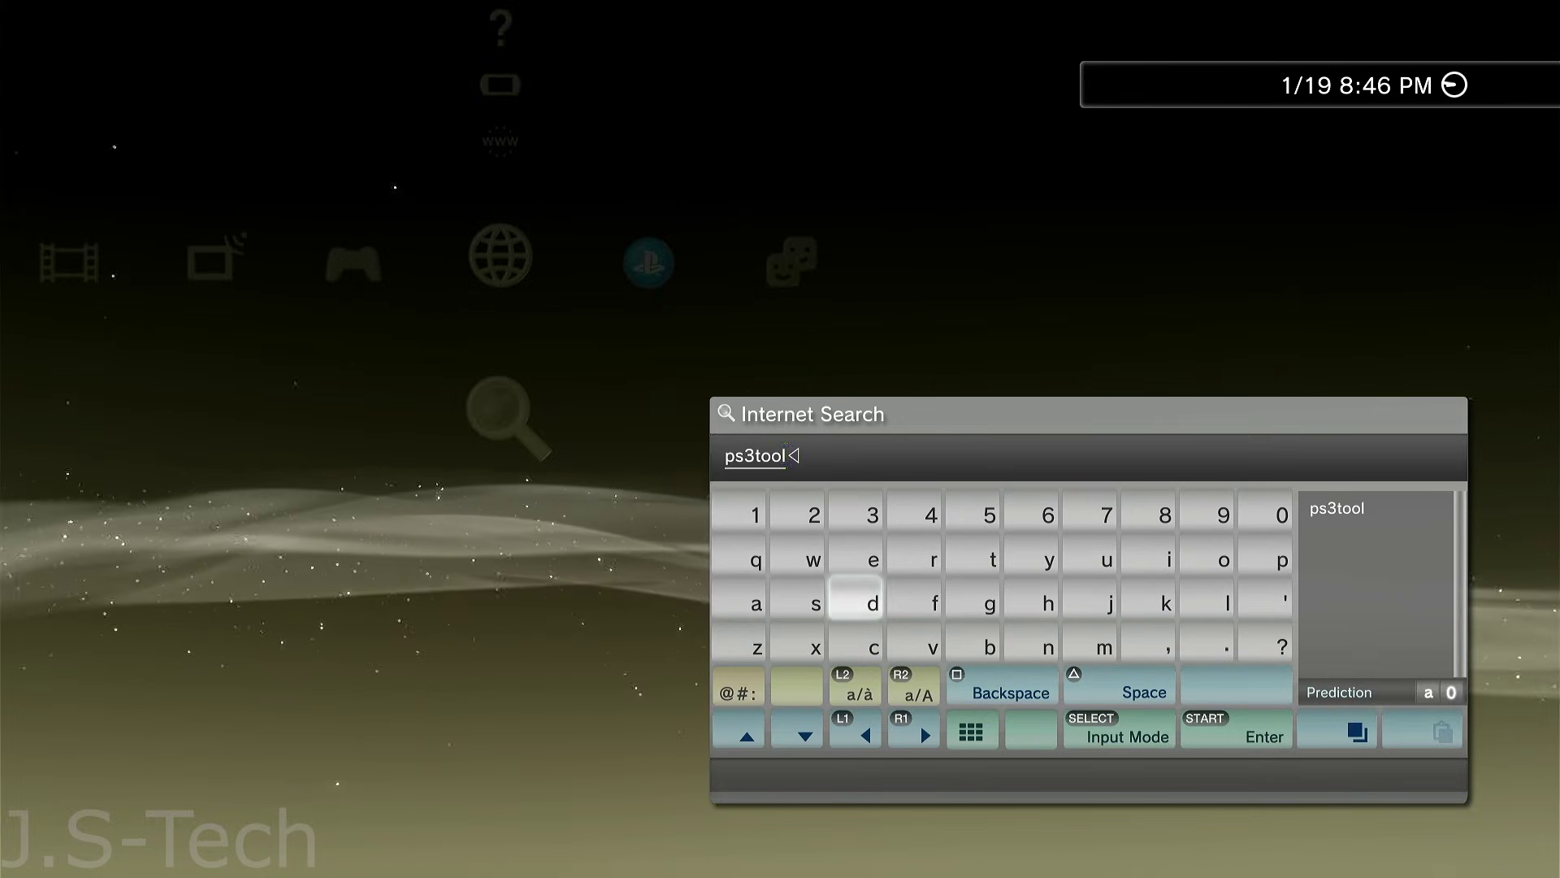
type("set.c")
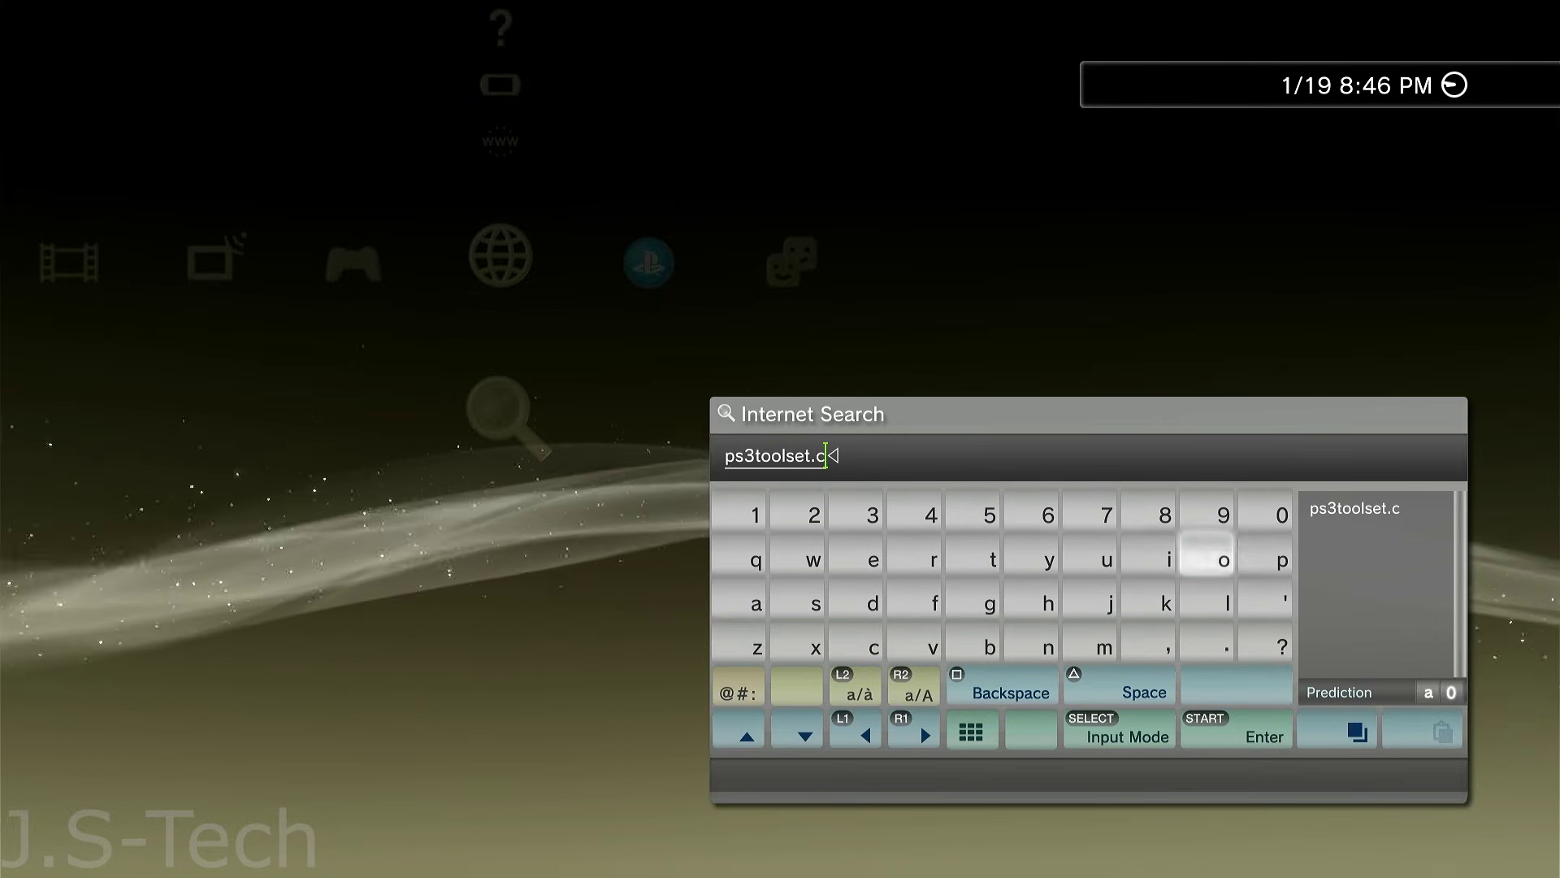
type("om")
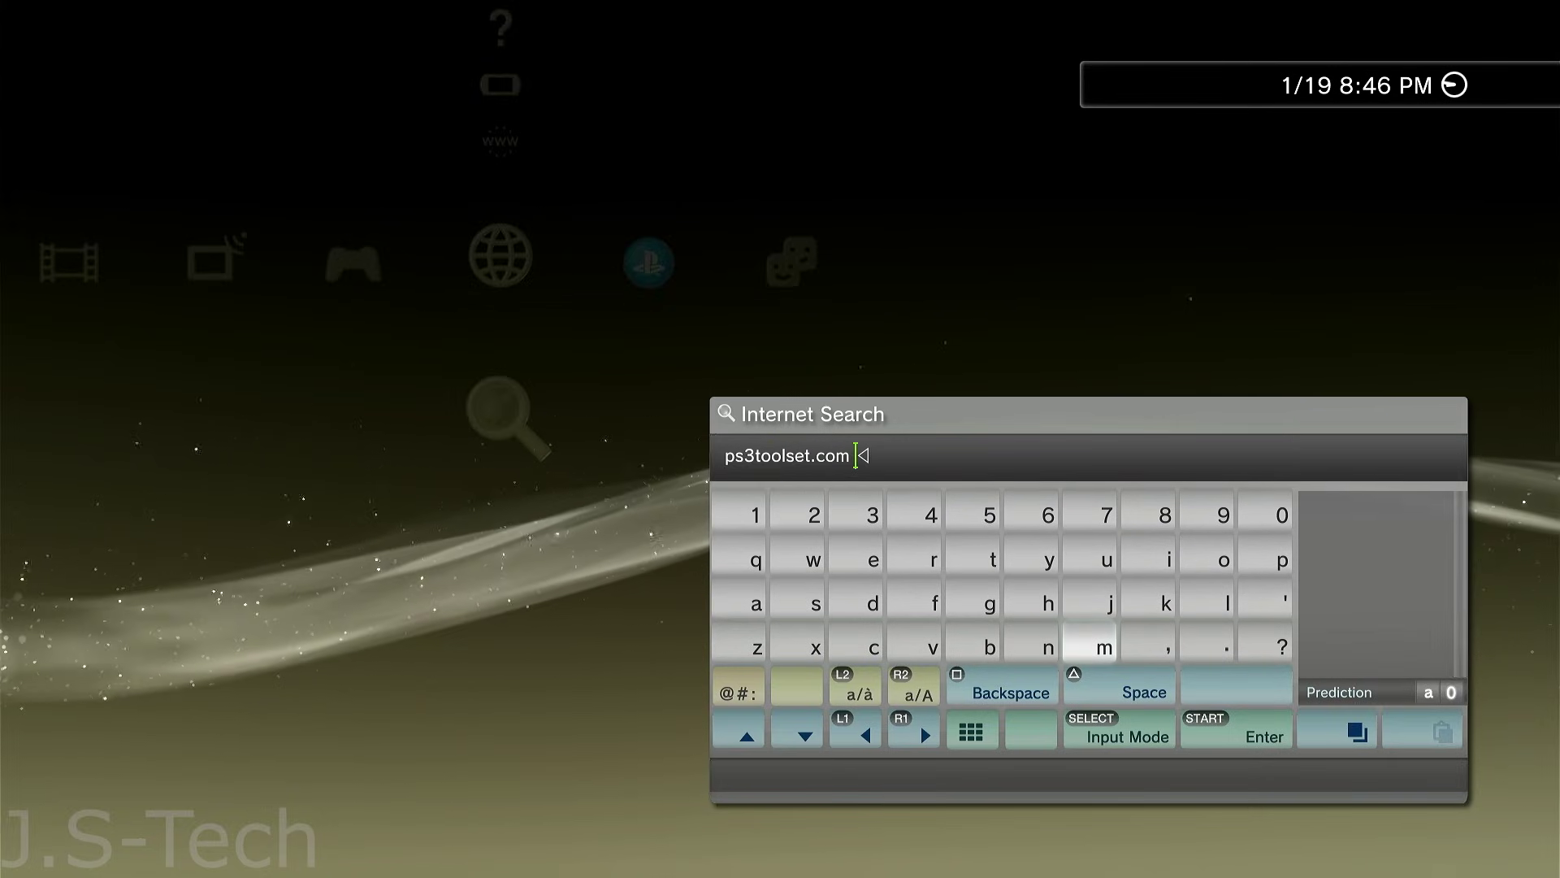
key("Return")
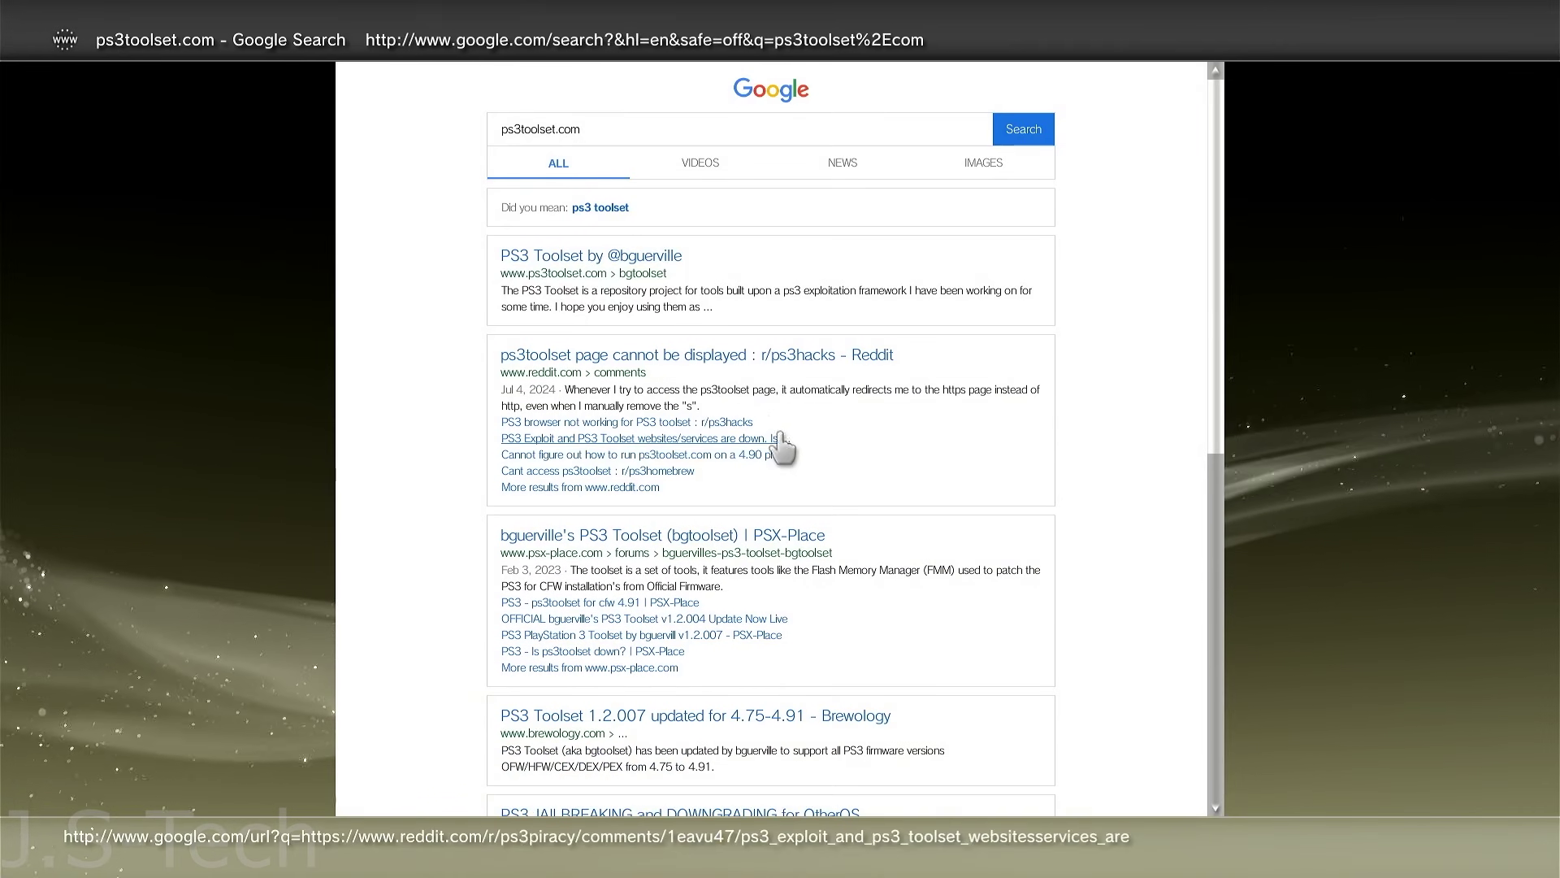
Open the PS3 Toolset site from the search results and allow its plugin to run.
left_click(585, 257)
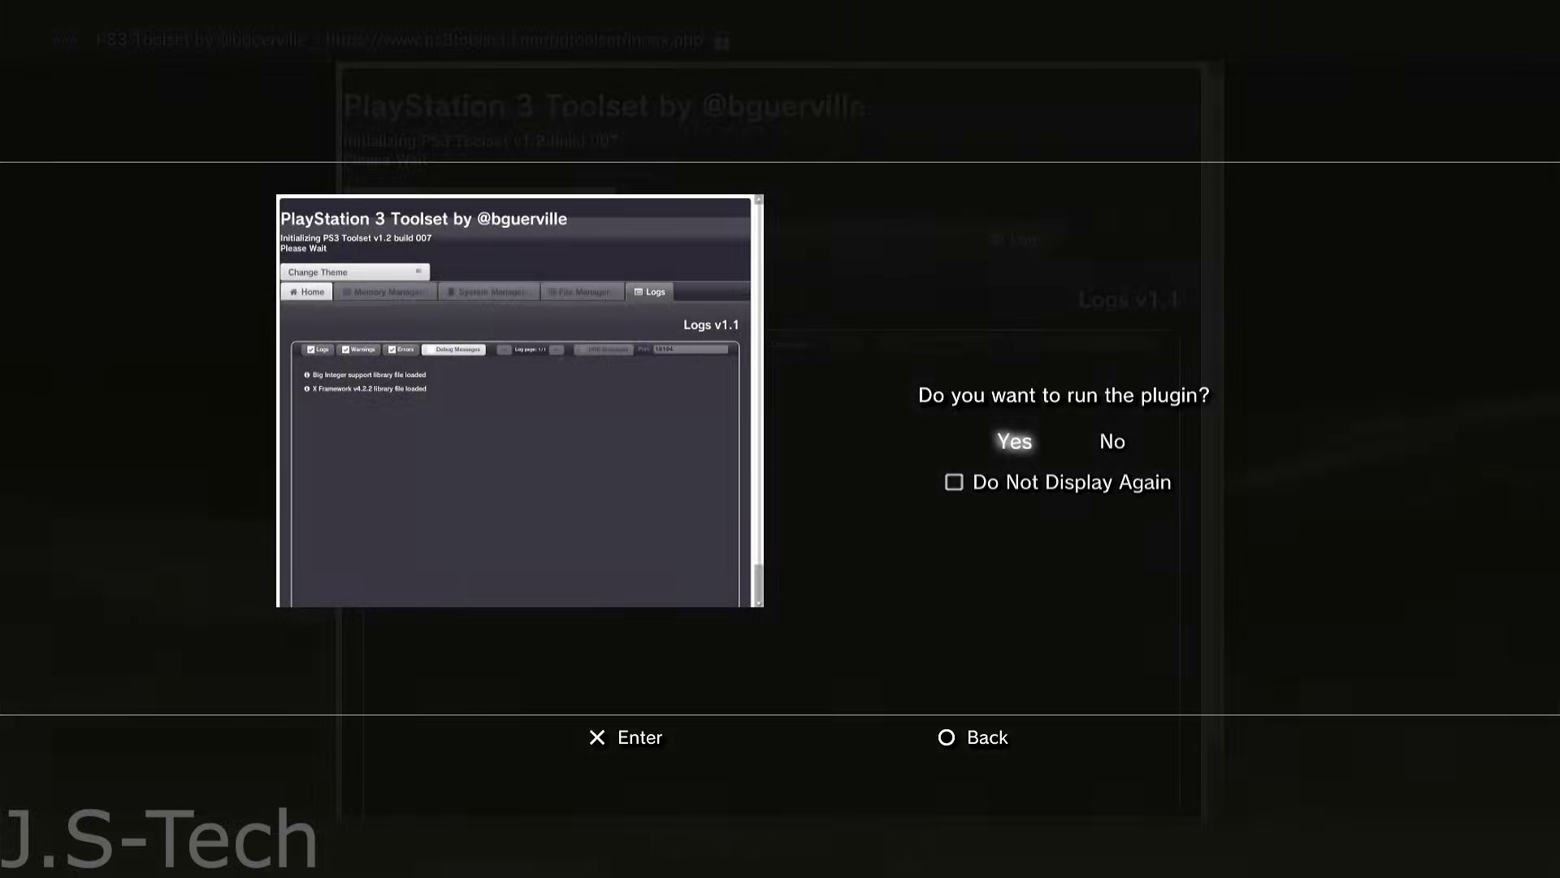
key("Return")
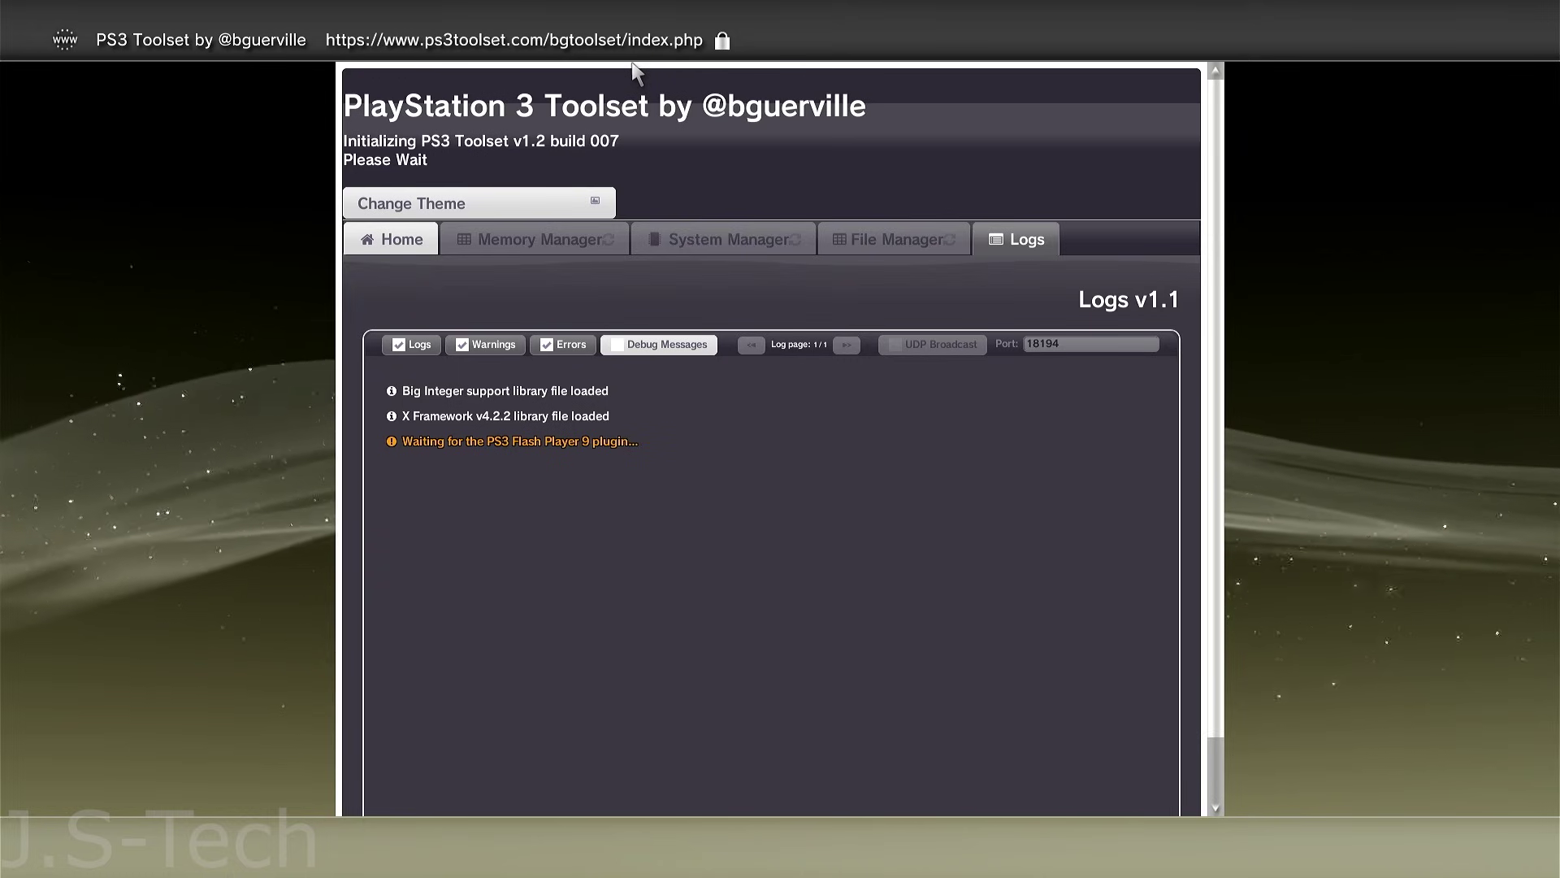
Delete all cookies from the PS3 web browser.
key("ctrl+d")
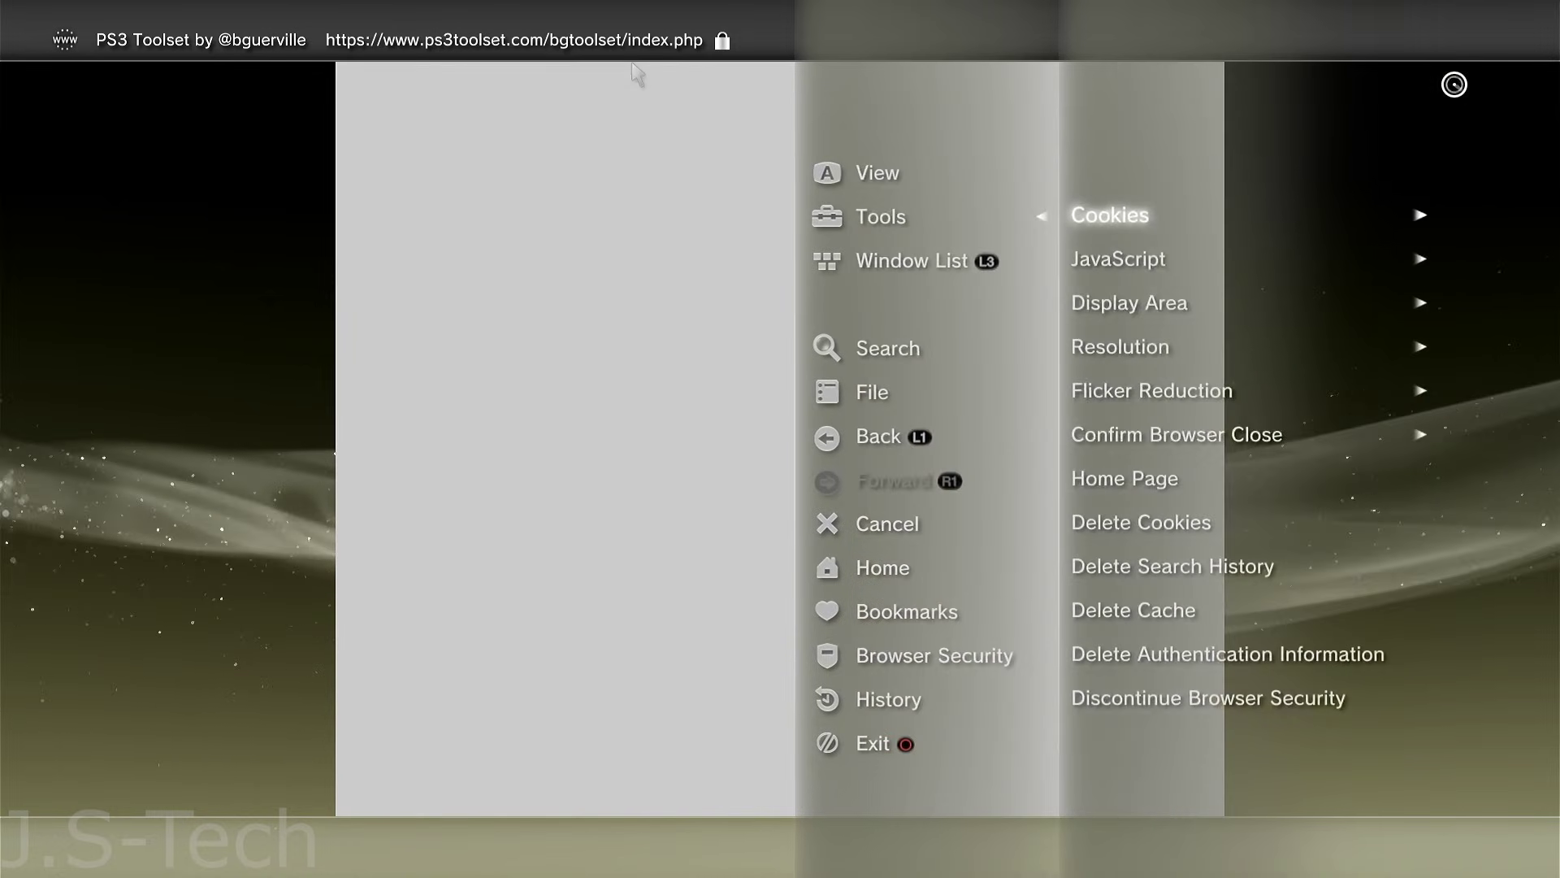
key("Down")
key("Down")
key("Down")
key("Down")
key("Return")
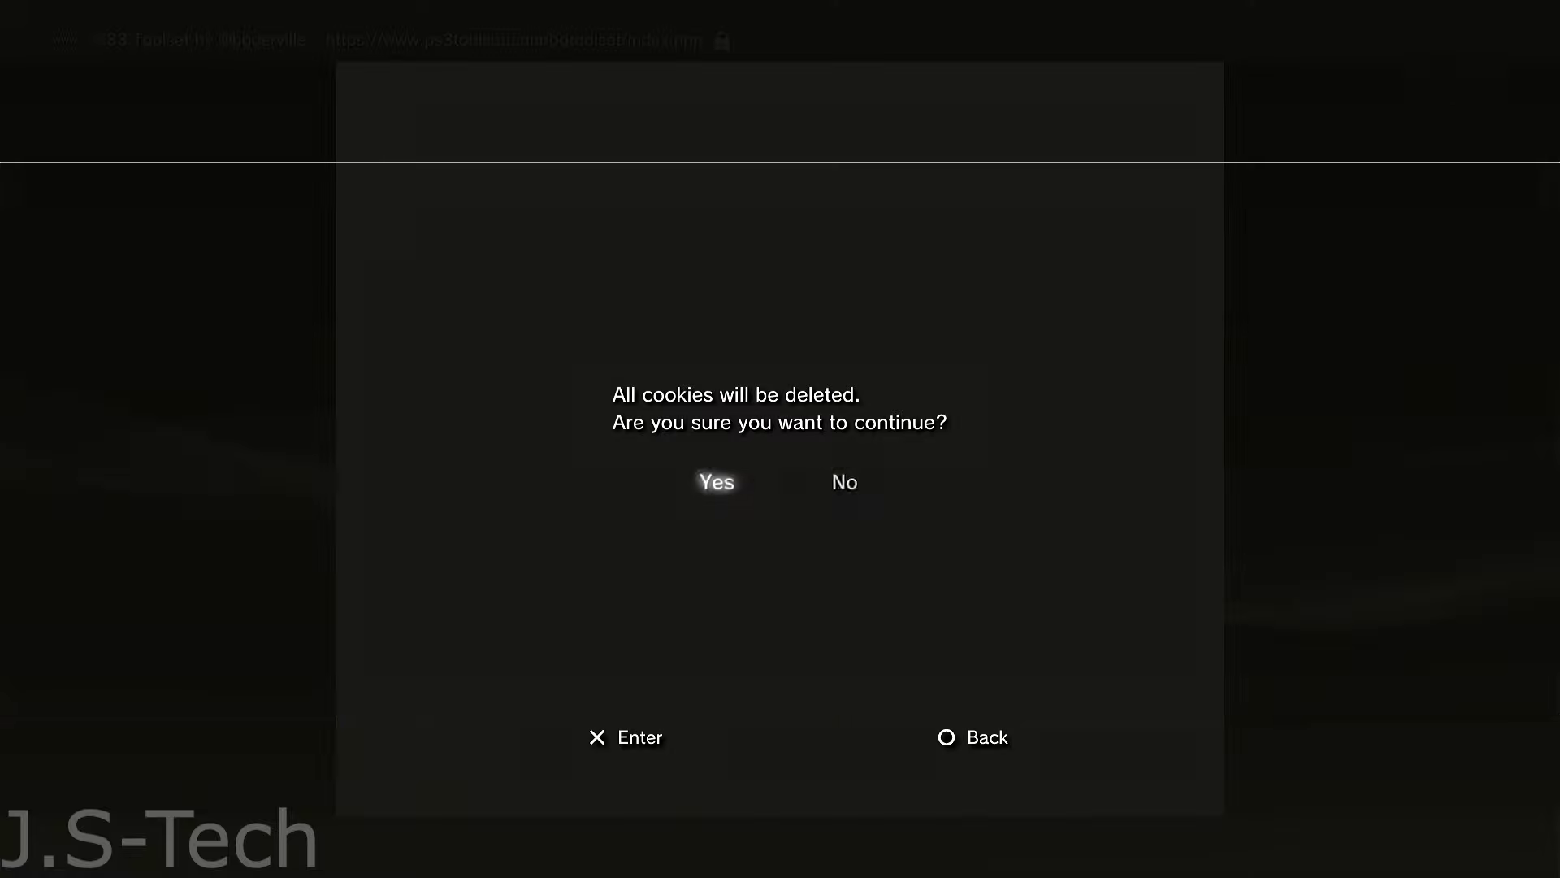
key("Return")
Delete the PS3 web browser's search history.
key("Menu")
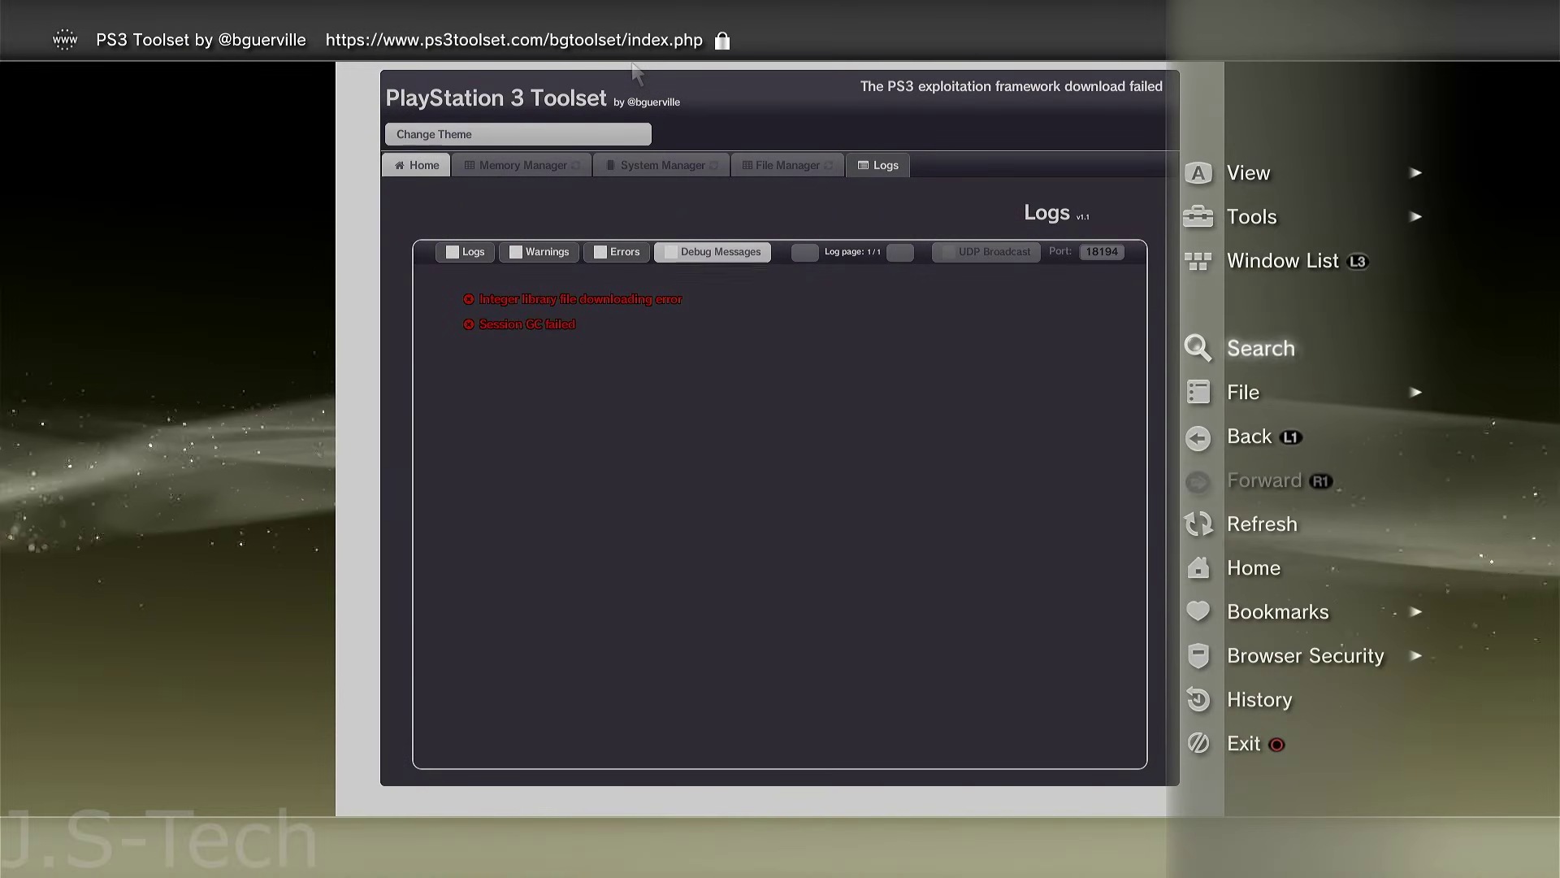
key("Up")
key("Up")
key("Right")
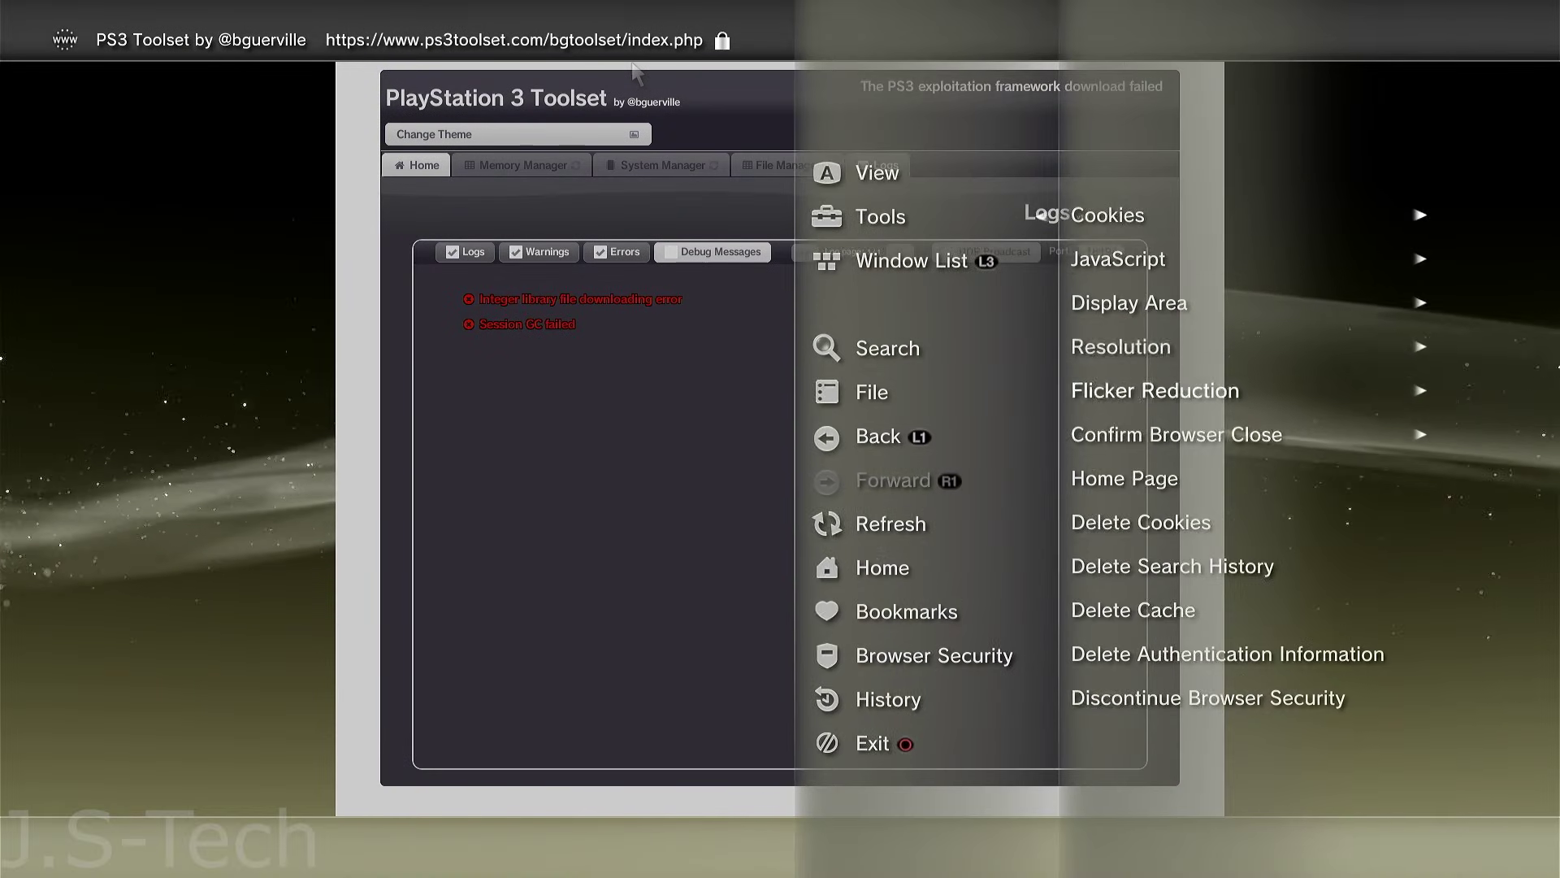
key("Return")
key("Return")
Delete the PS3 web browser's cache.
key("Menu")
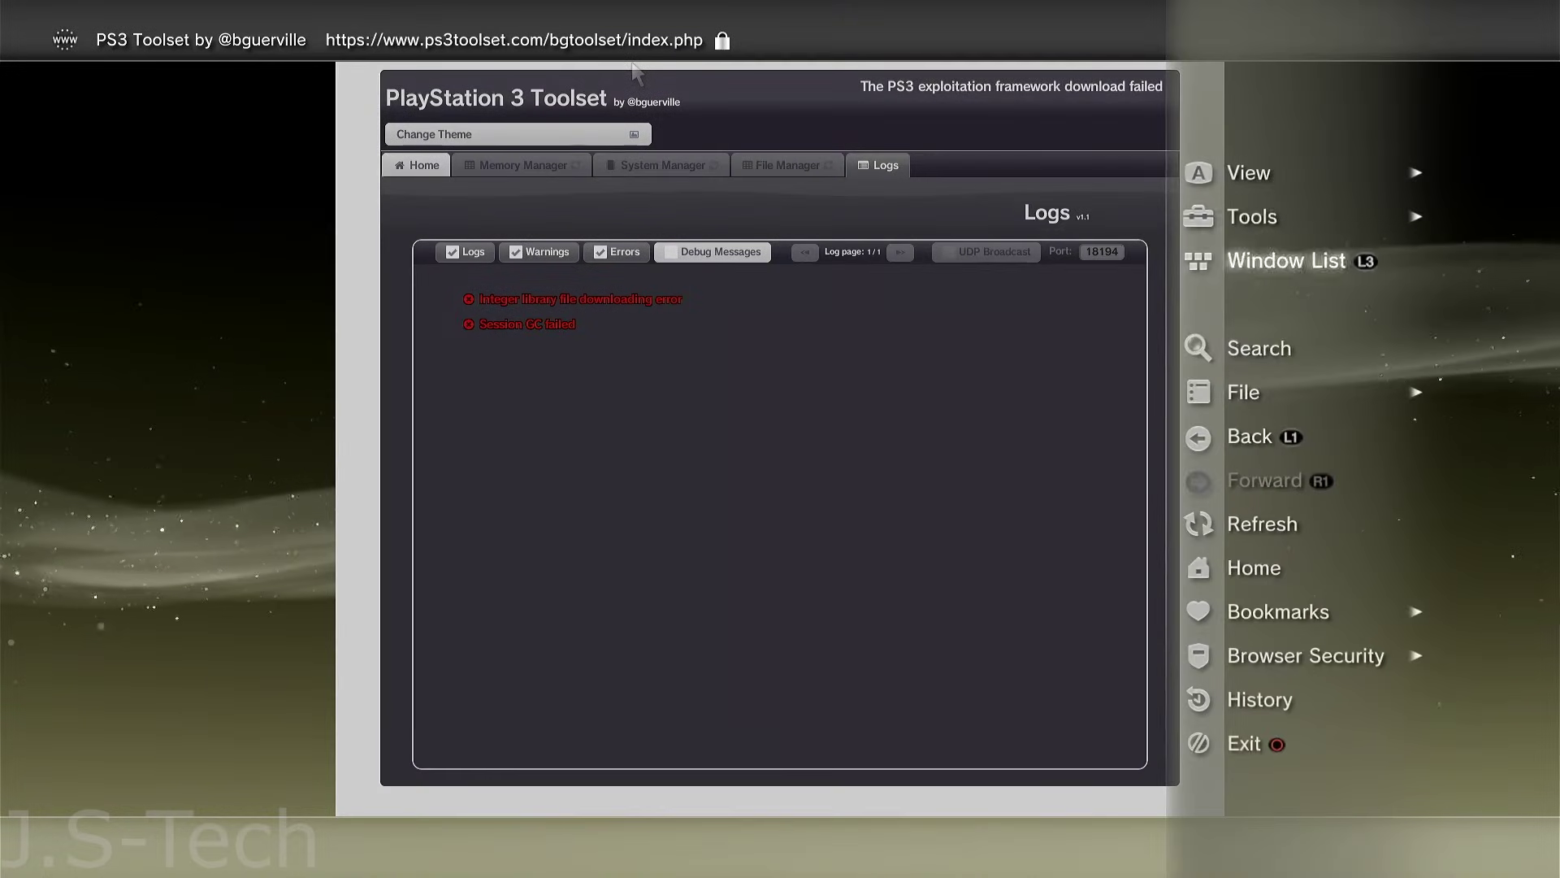
key("Up")
key("Right")
key("Down")
key("Return")
key("Return")
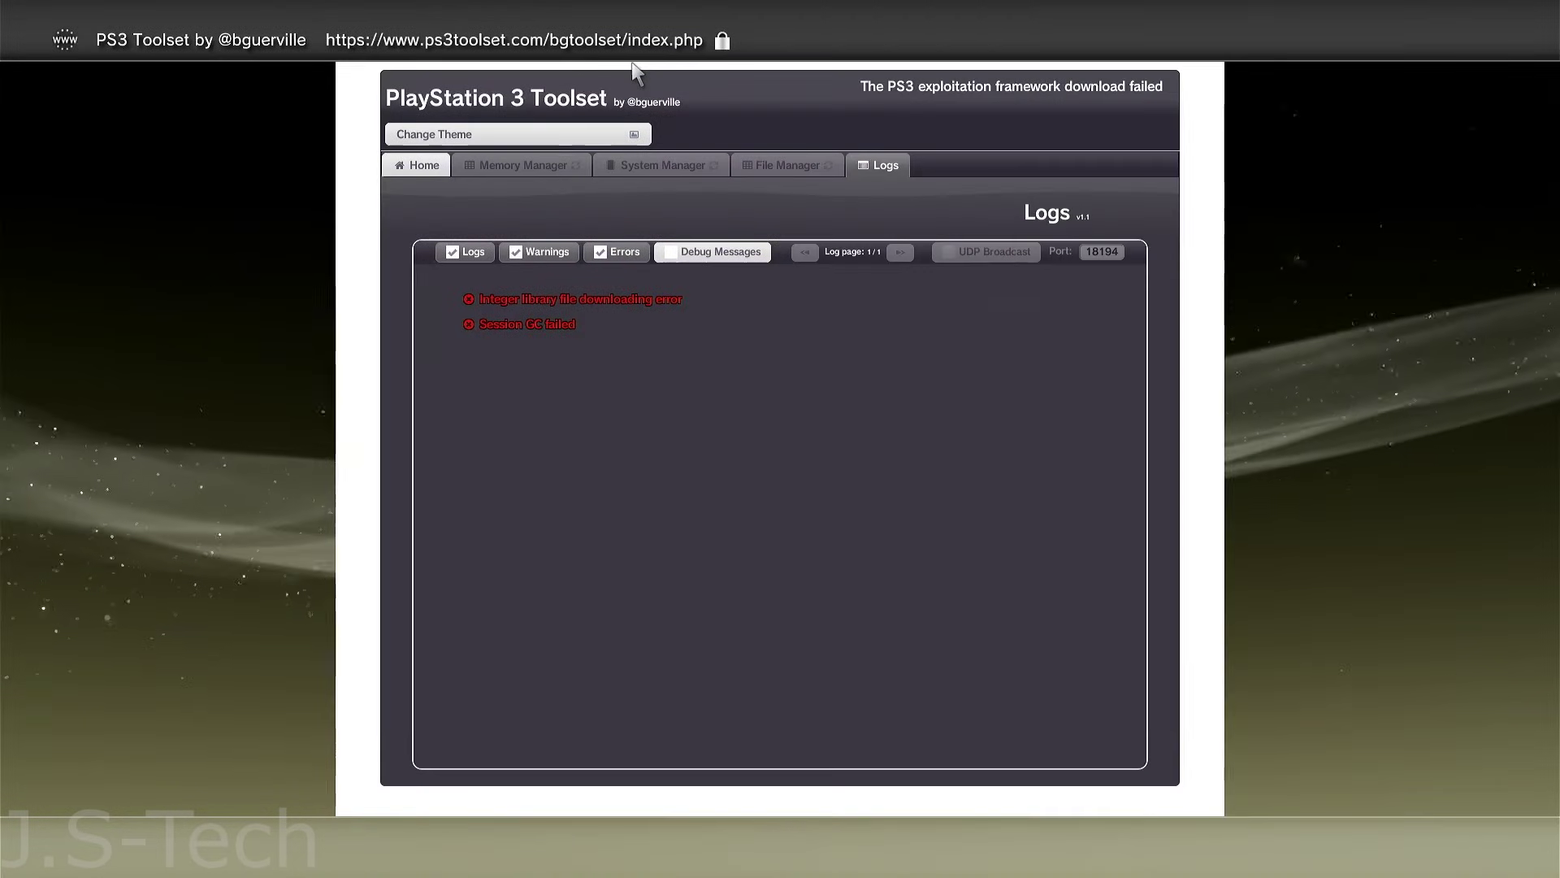
Delete the authentication information stored in the PS3 web browser.
key("Menu")
key("Up")
key("Right")
key("Down")
key("Down")
key("Down")
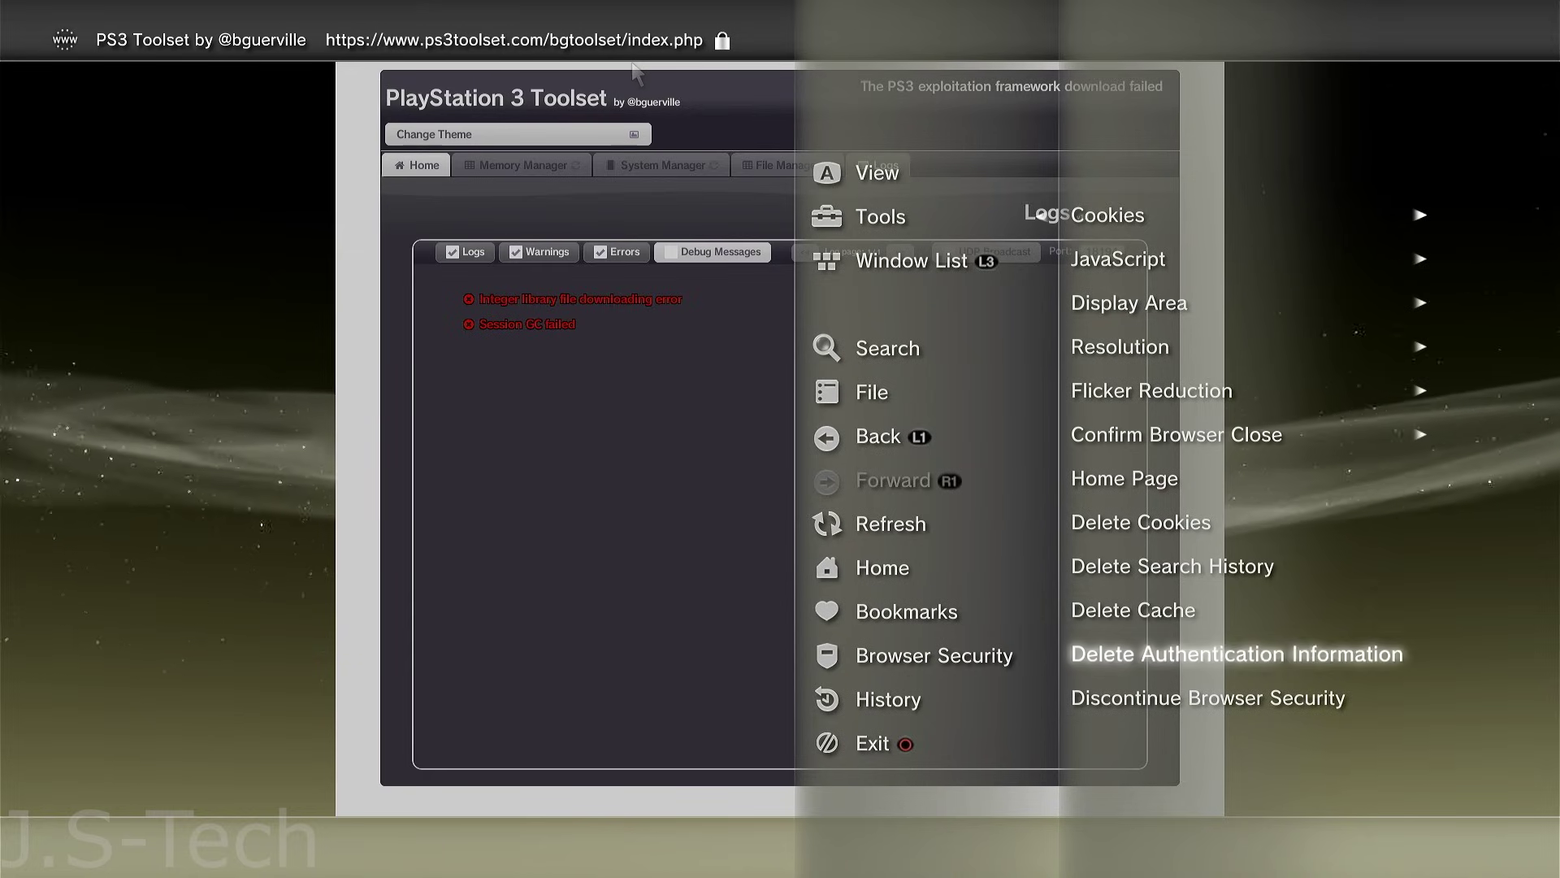
key("Return")
key("Left")
key("Return")
Change the PS3 web browser's home page in the Home Page settings.
key("Menu")
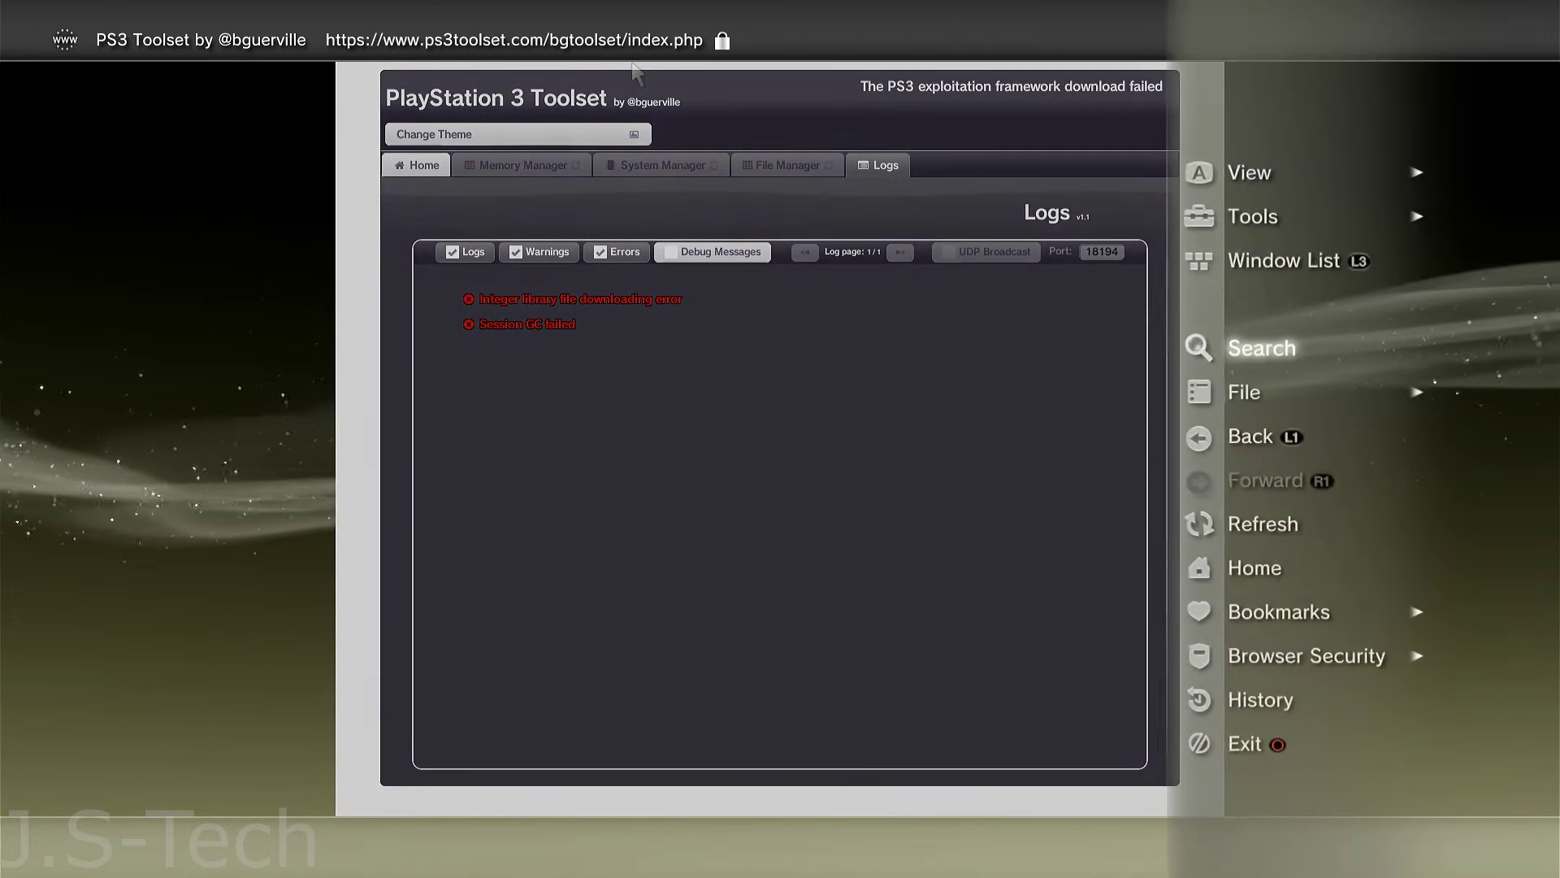
key("Right")
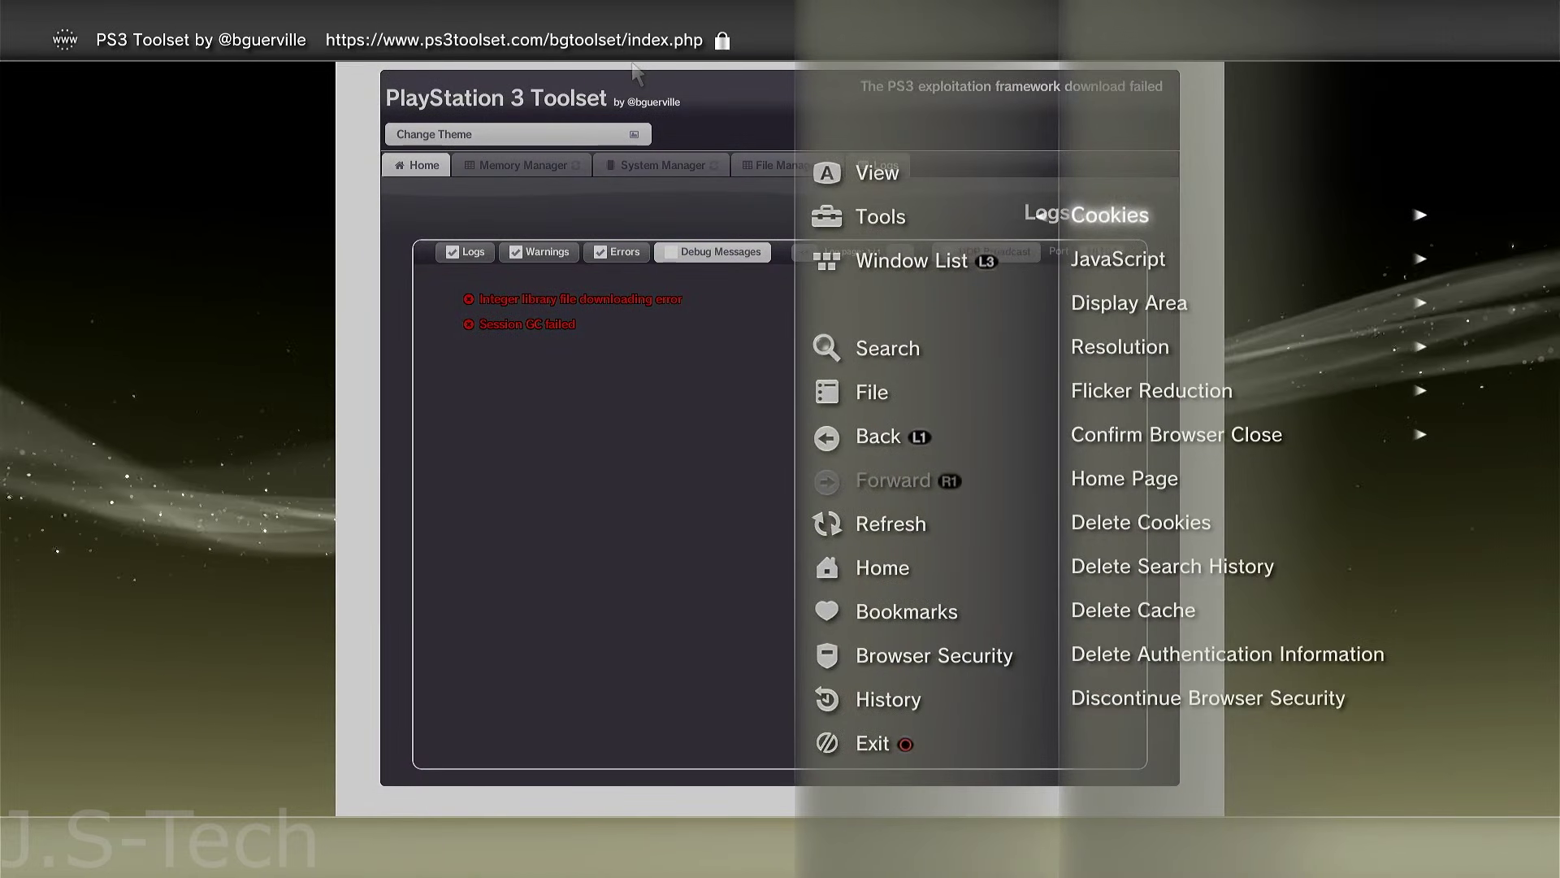
key("Return")
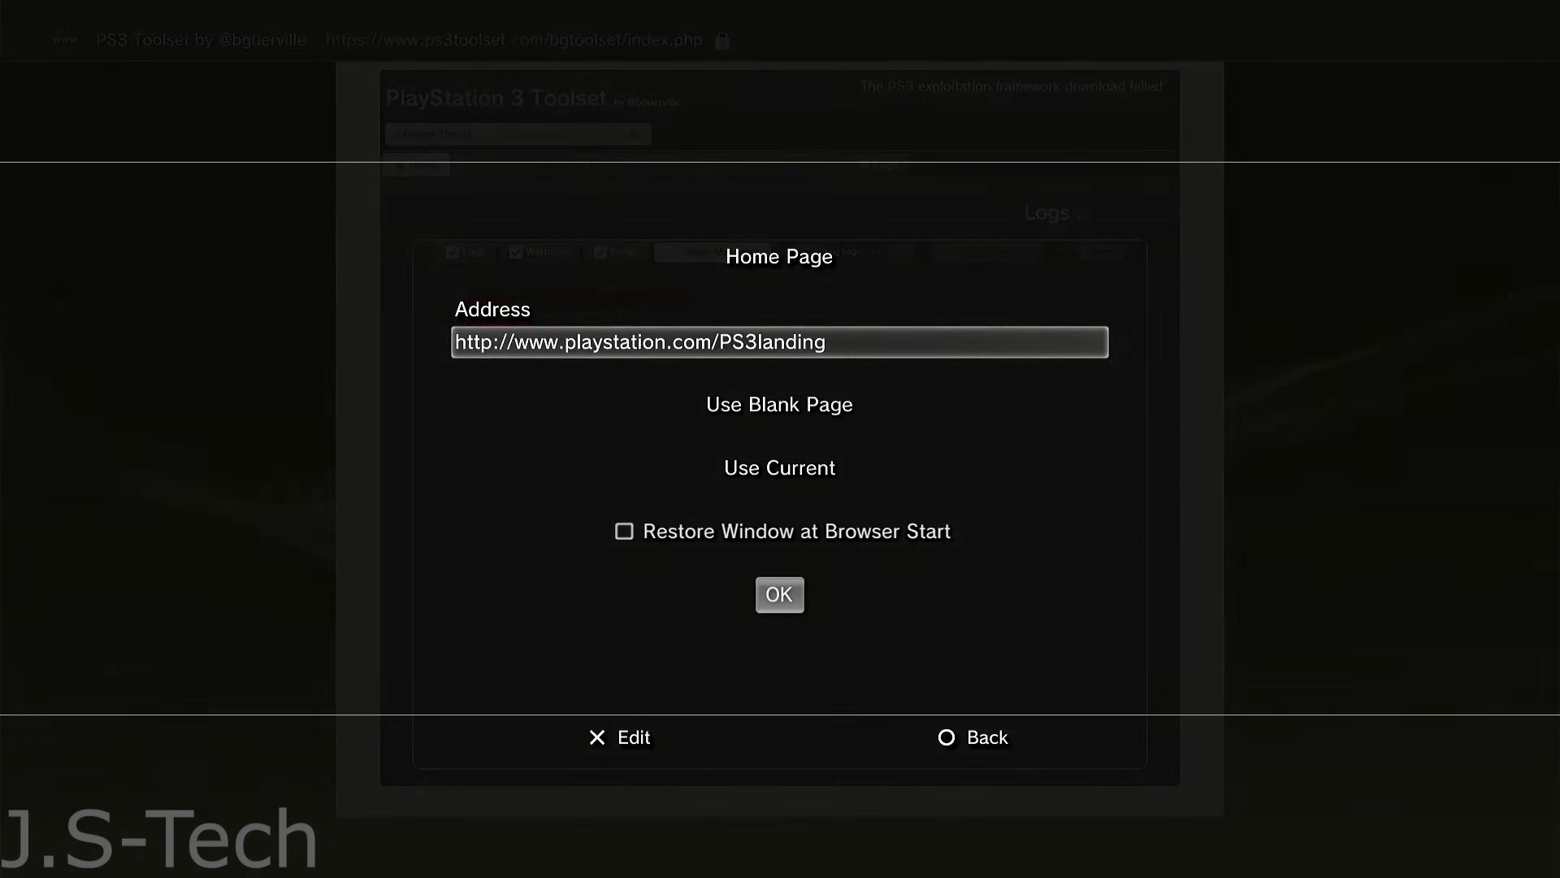
key("Down")
key("Return")
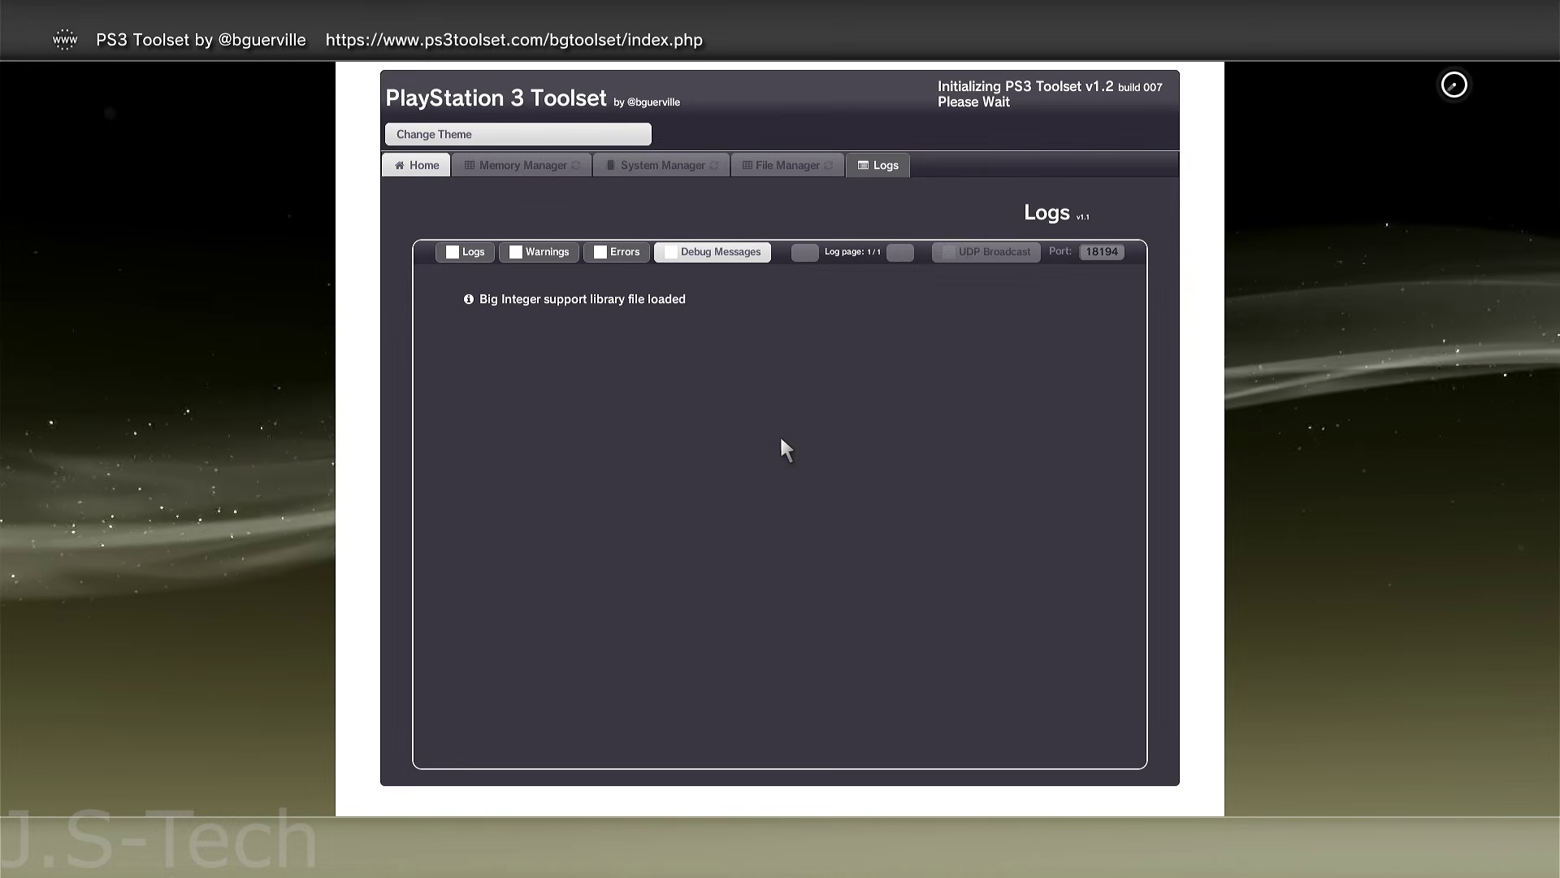
Allow the plugin to run on the reloaded PS3 Toolset page and dismiss the Maintenance Costs notice.
key("Return")
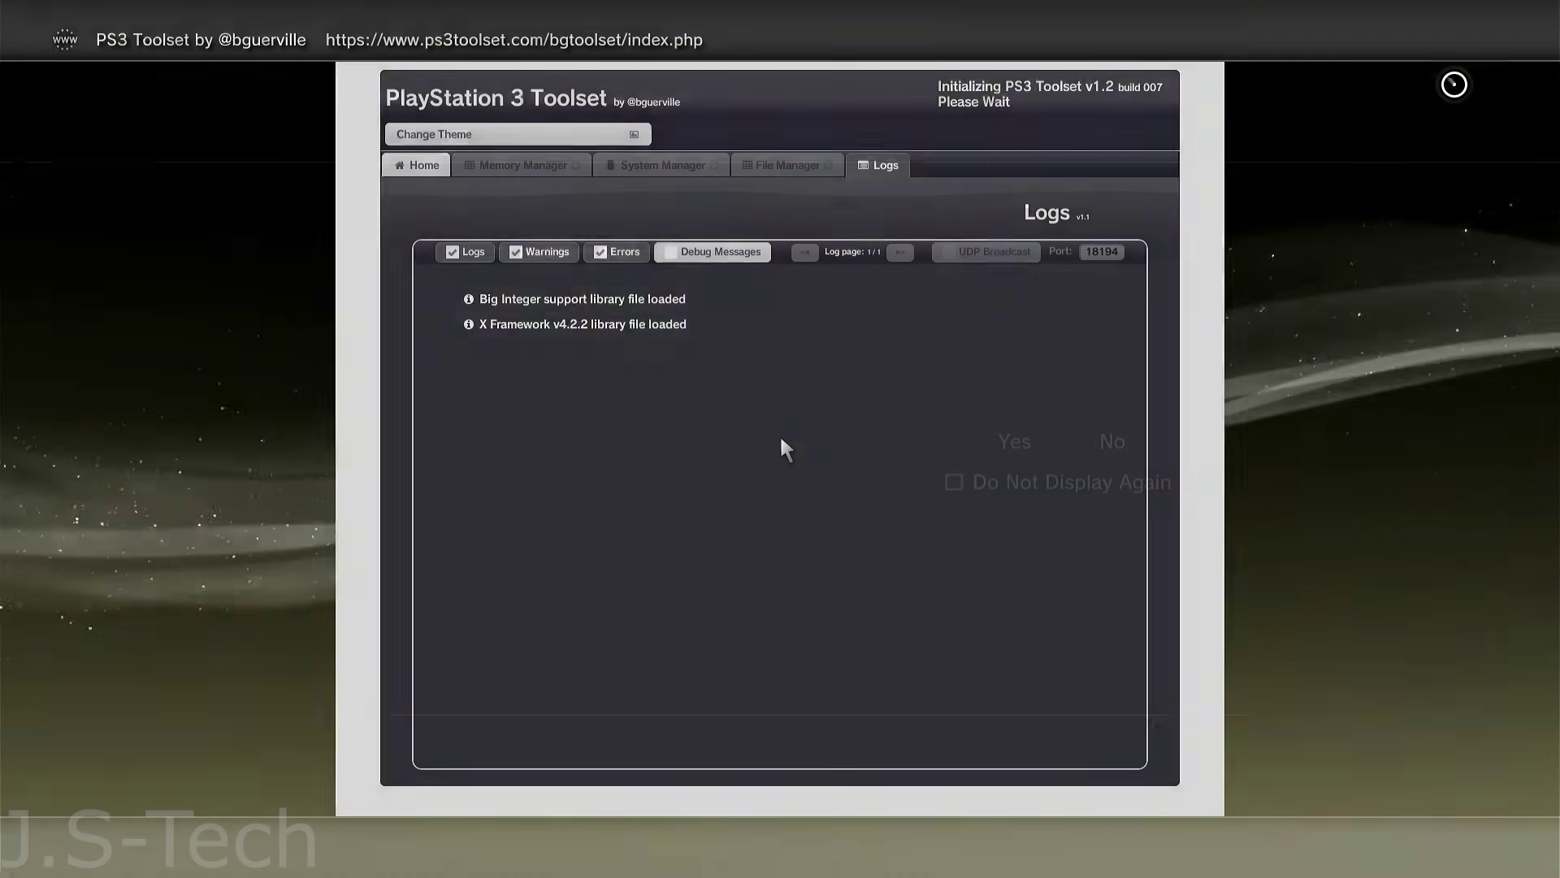
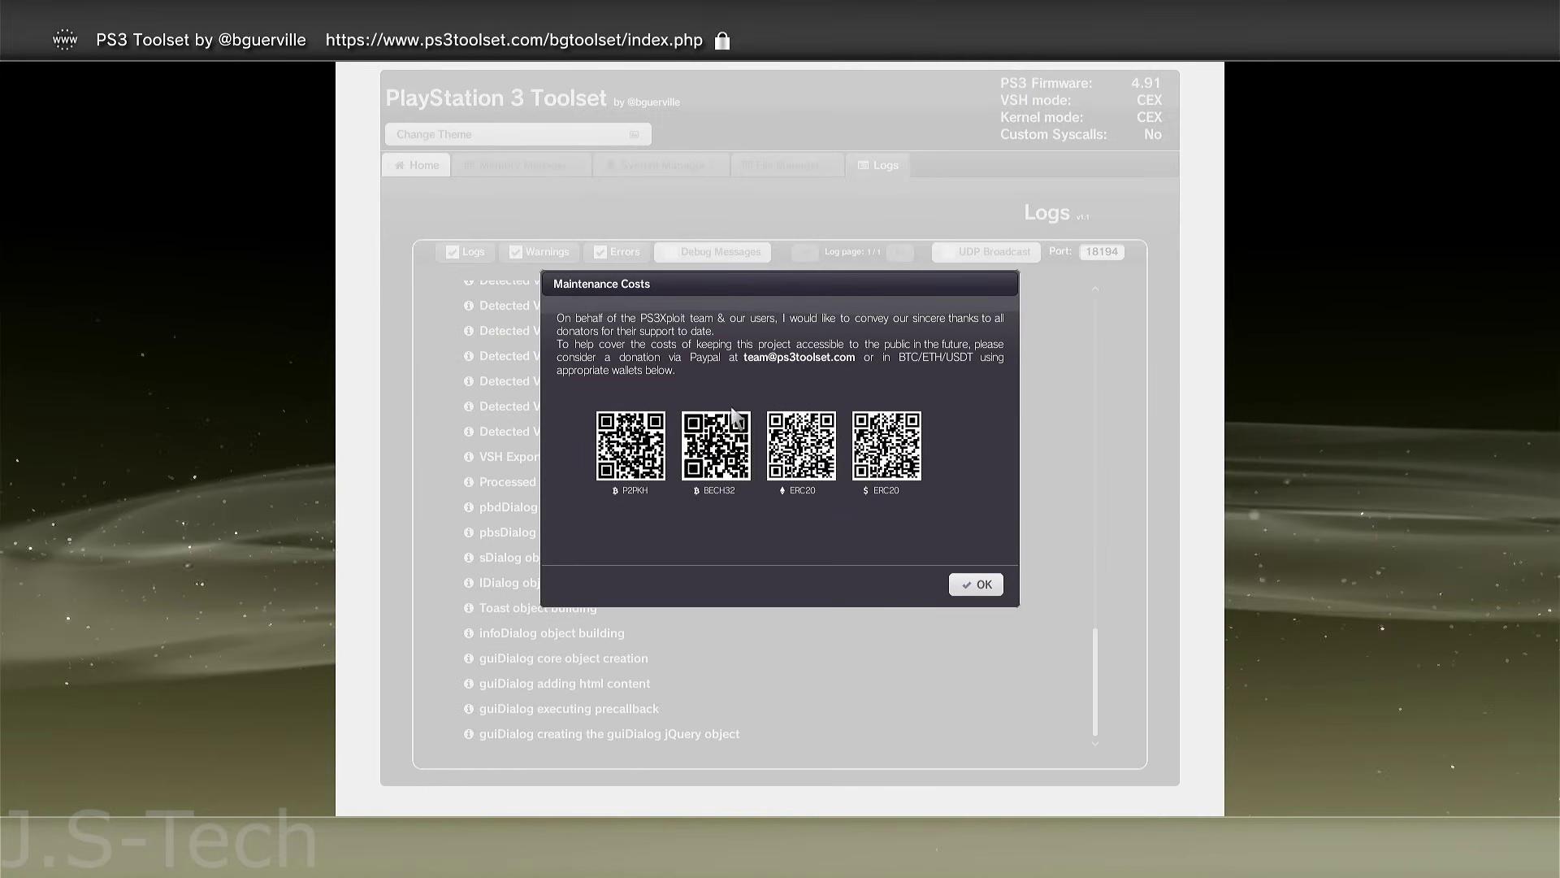
left_click(983, 581)
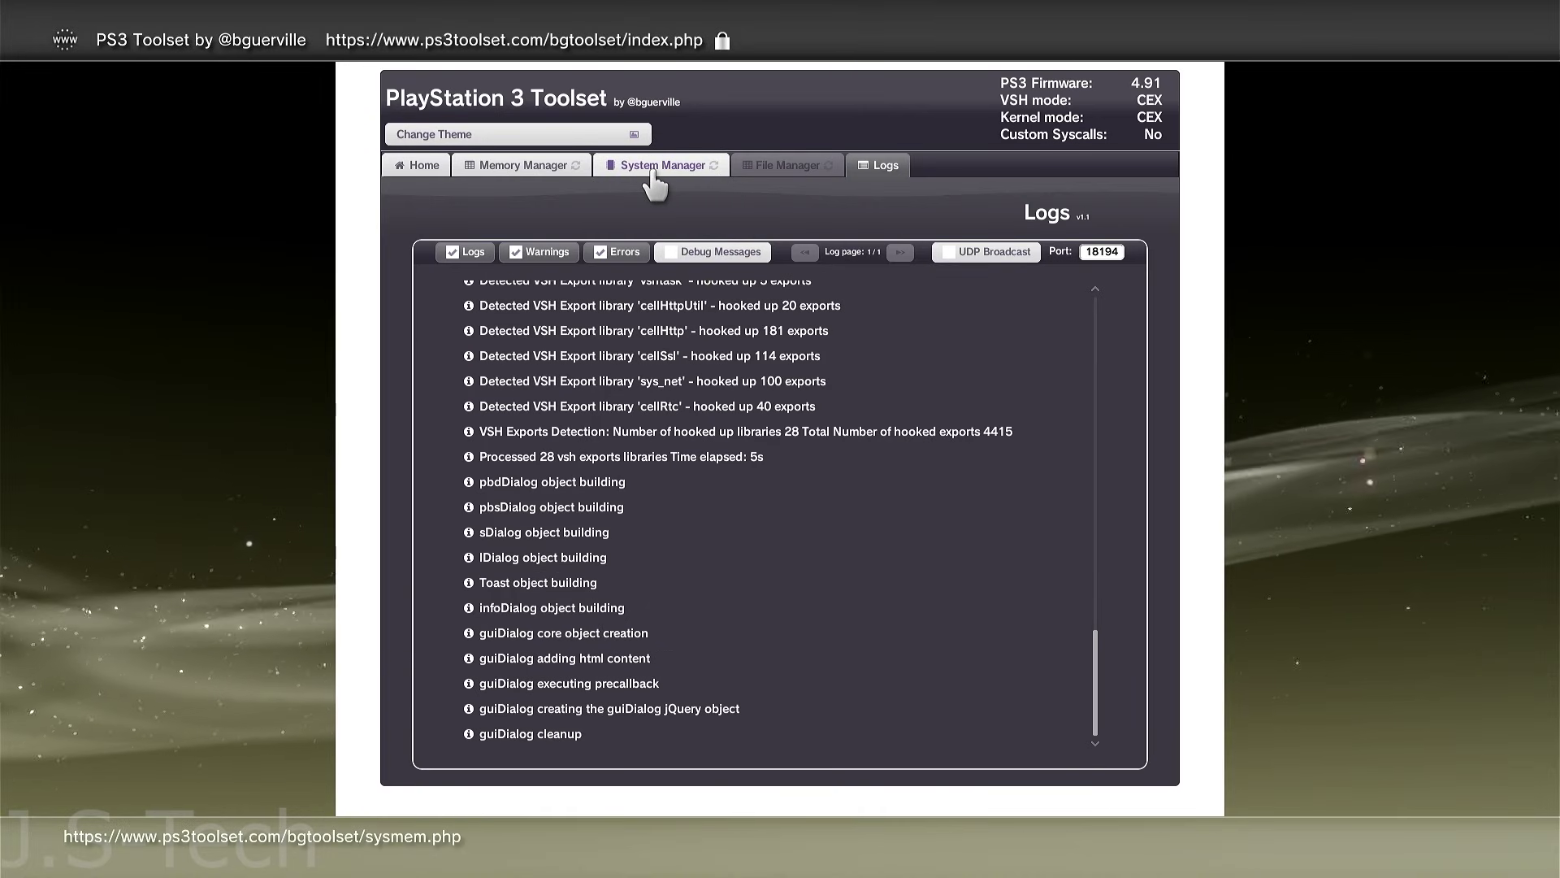
Save a flash memory backup from System Manager as dump.bin to /dev_usb000 and dismiss the completed dump dialog.
left_click(654, 173)
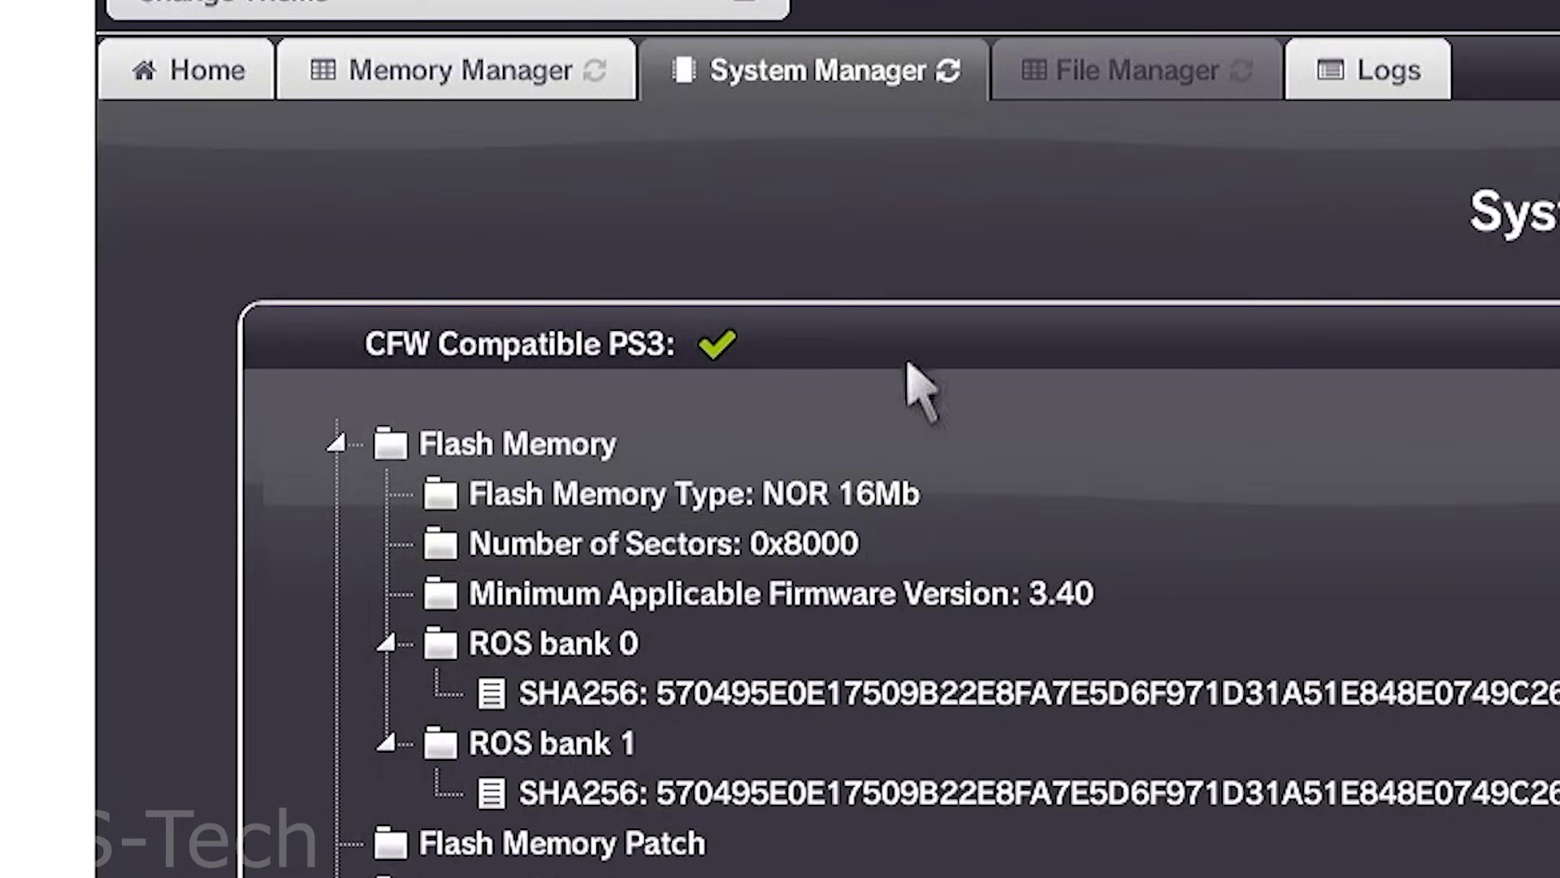
left_click(505, 423)
right_click(418, 502)
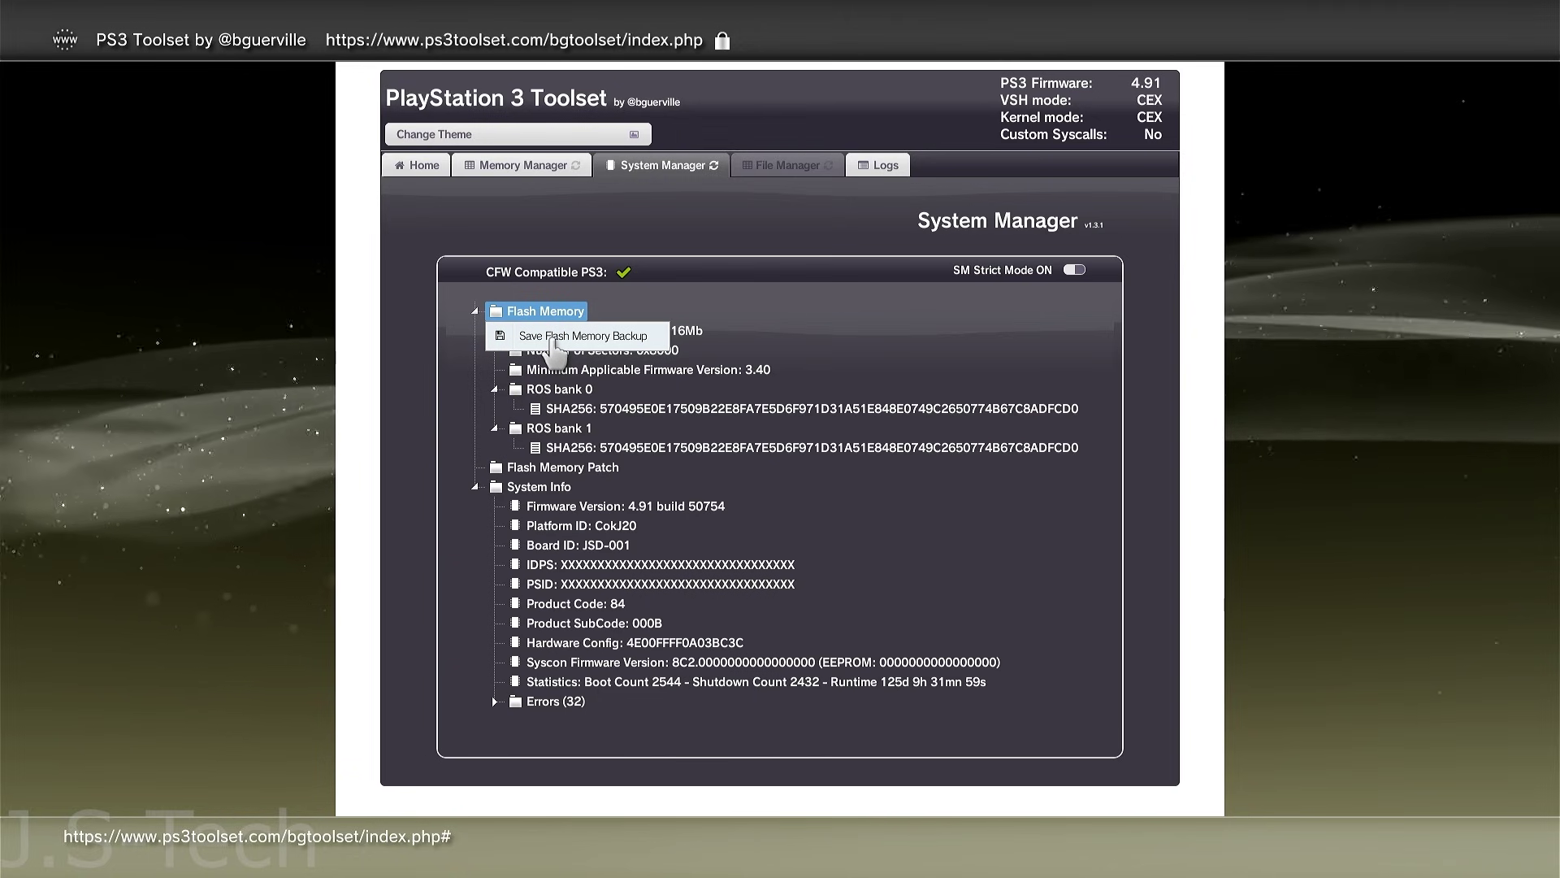
left_click(551, 339)
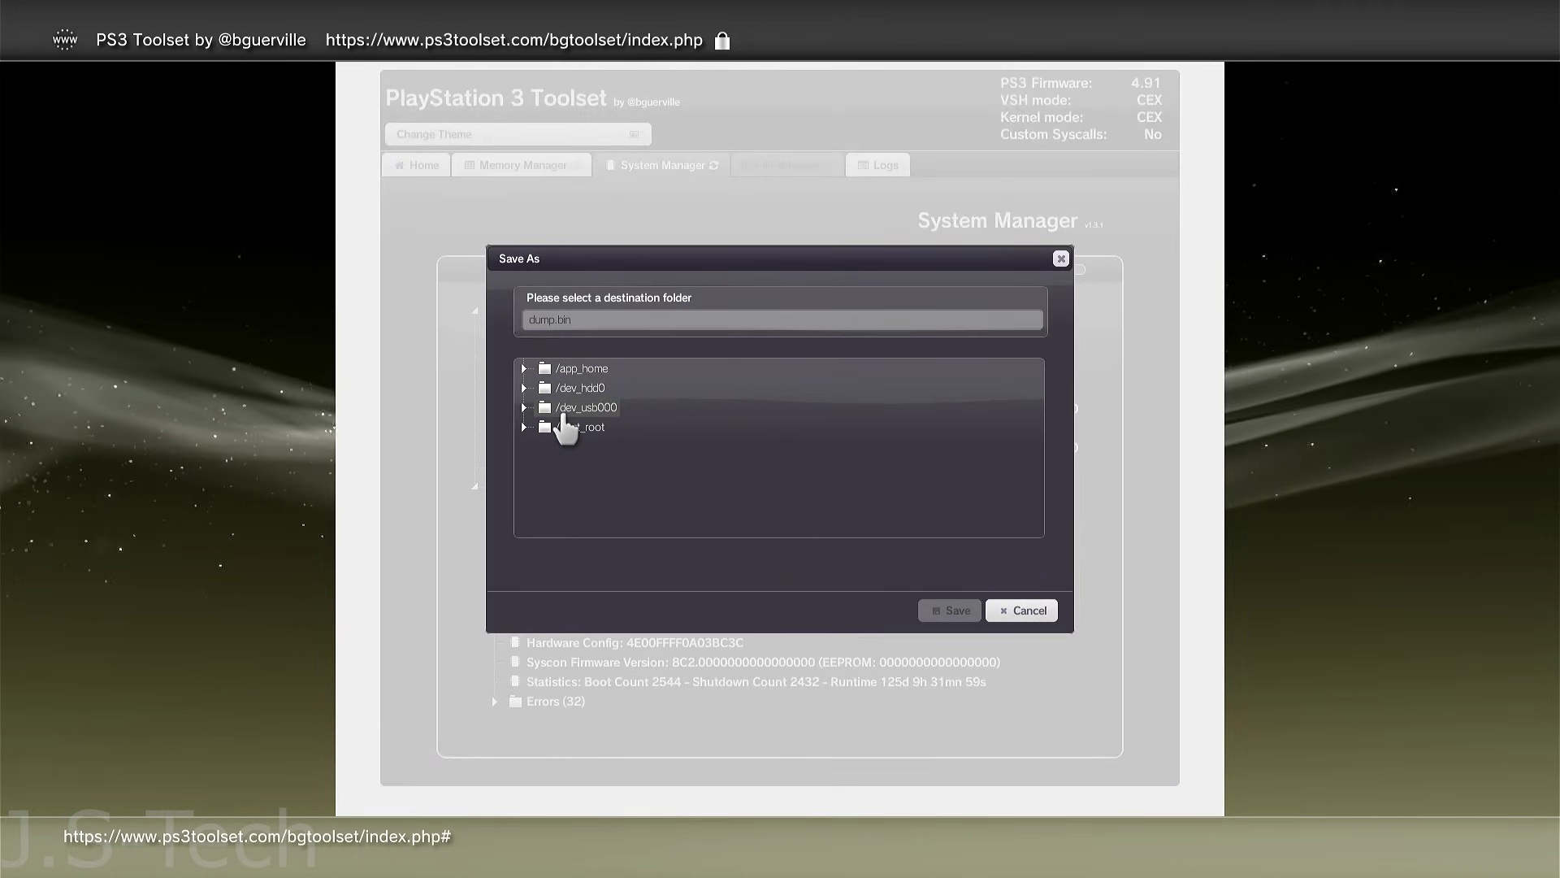
left_click(563, 413)
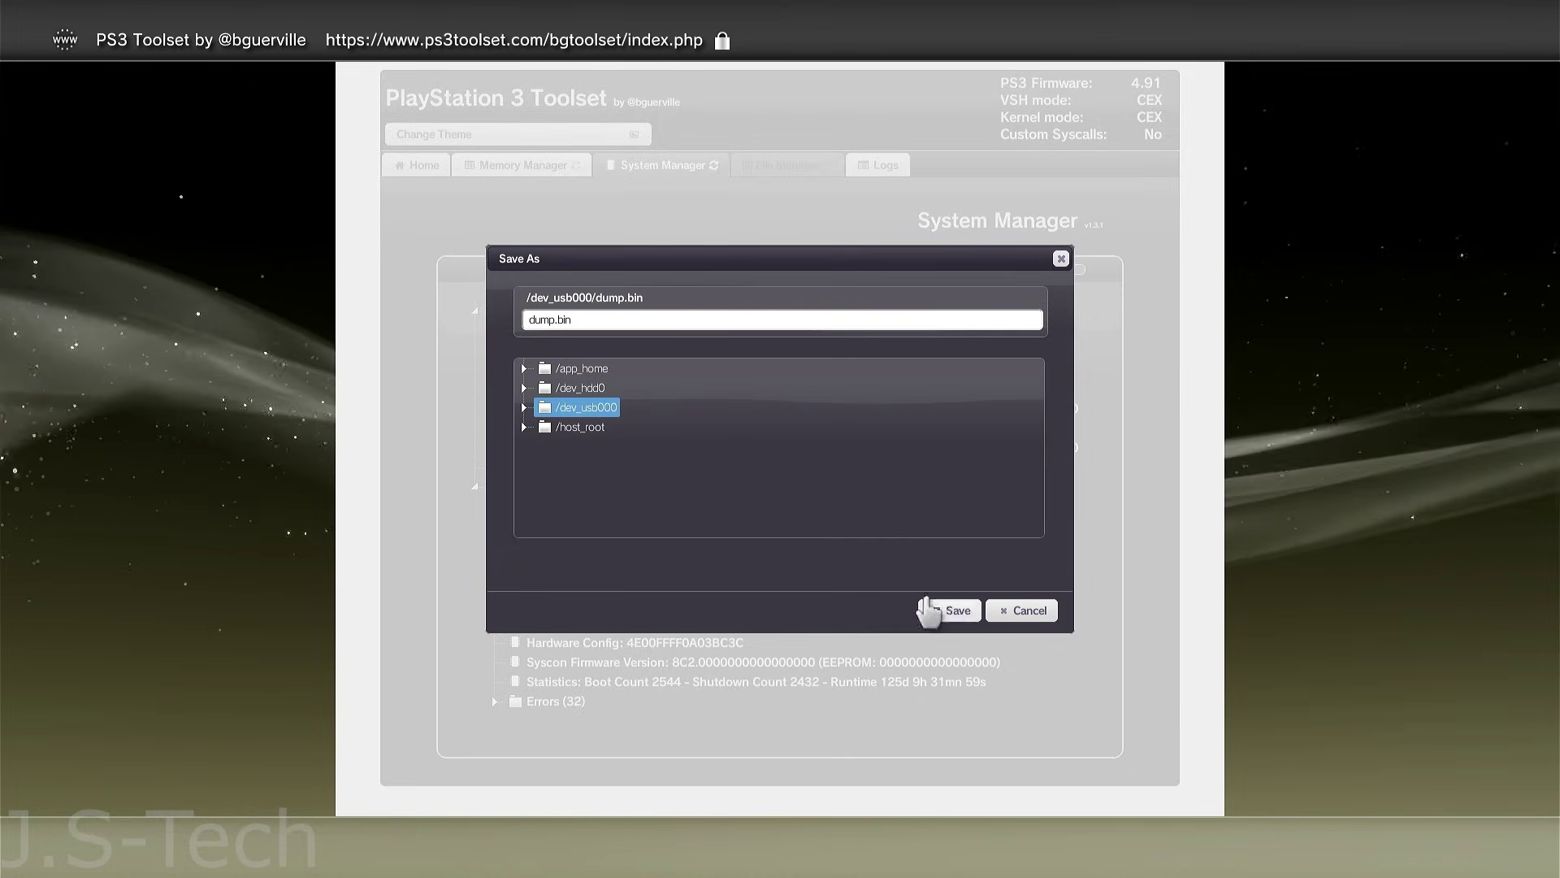
left_click(955, 613)
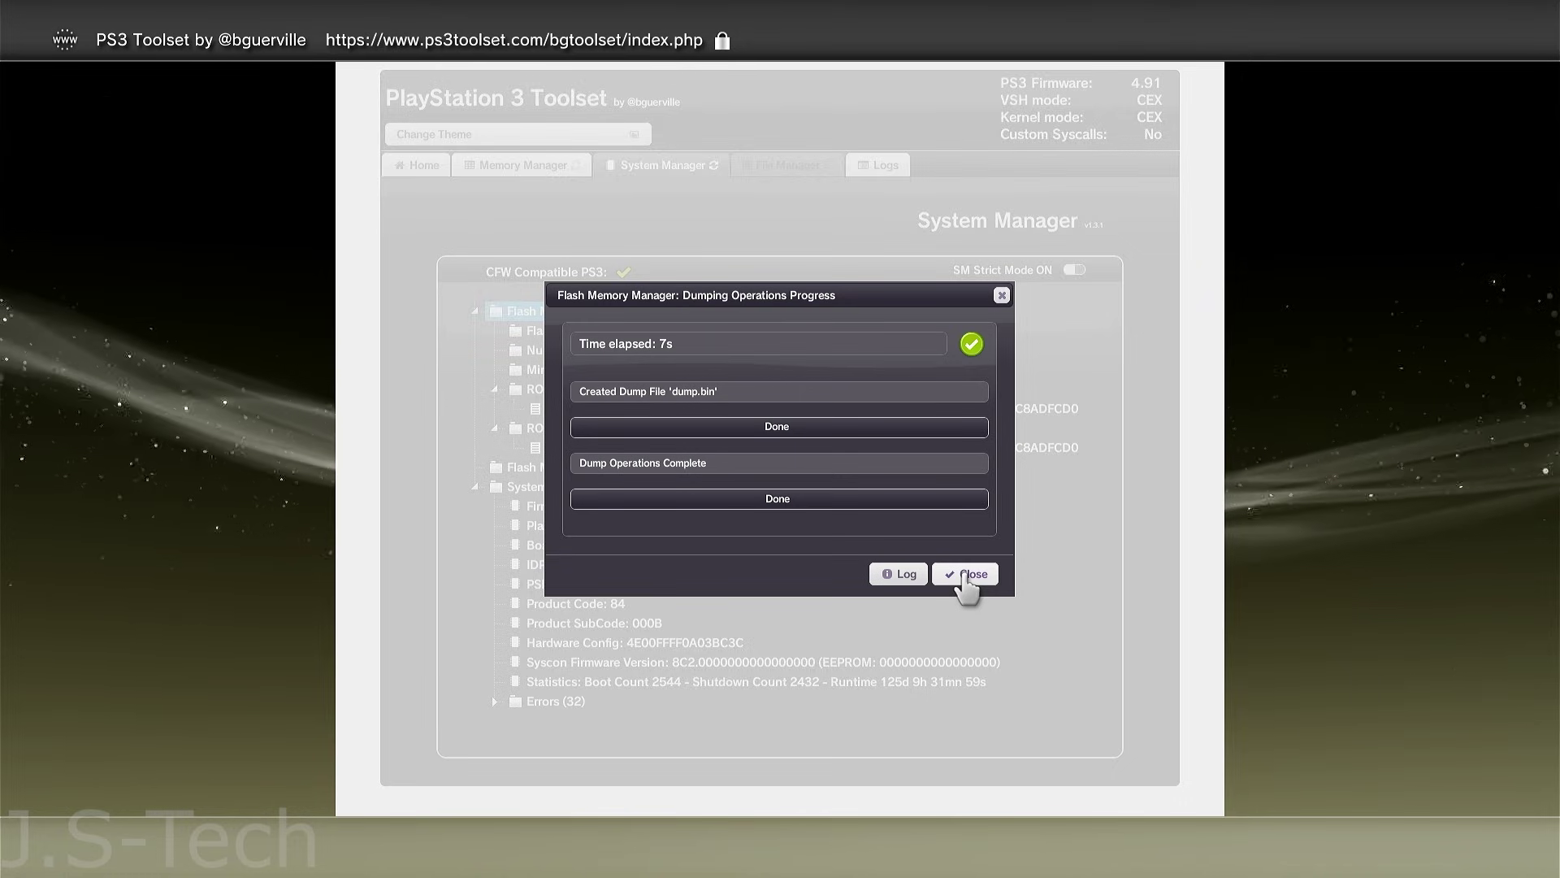
left_click(965, 576)
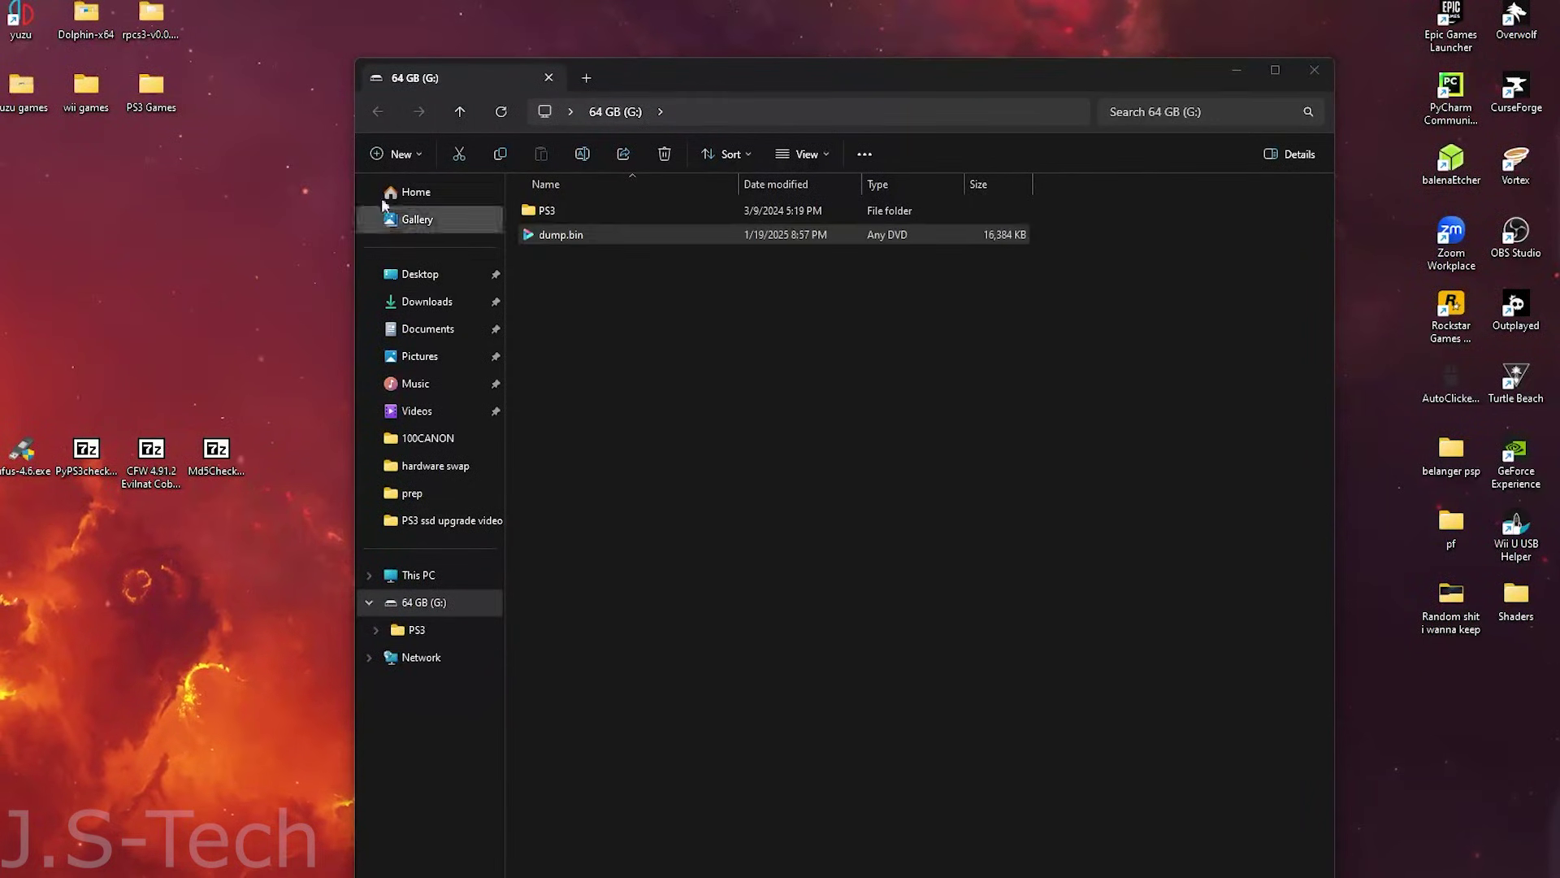
On the PC, copy dump.bin from the 64 GB (G:) drive to the desktop and create a desktop folder named PS3checker.
left_click(599, 236)
left_click_drag(597, 237, 18, 395)
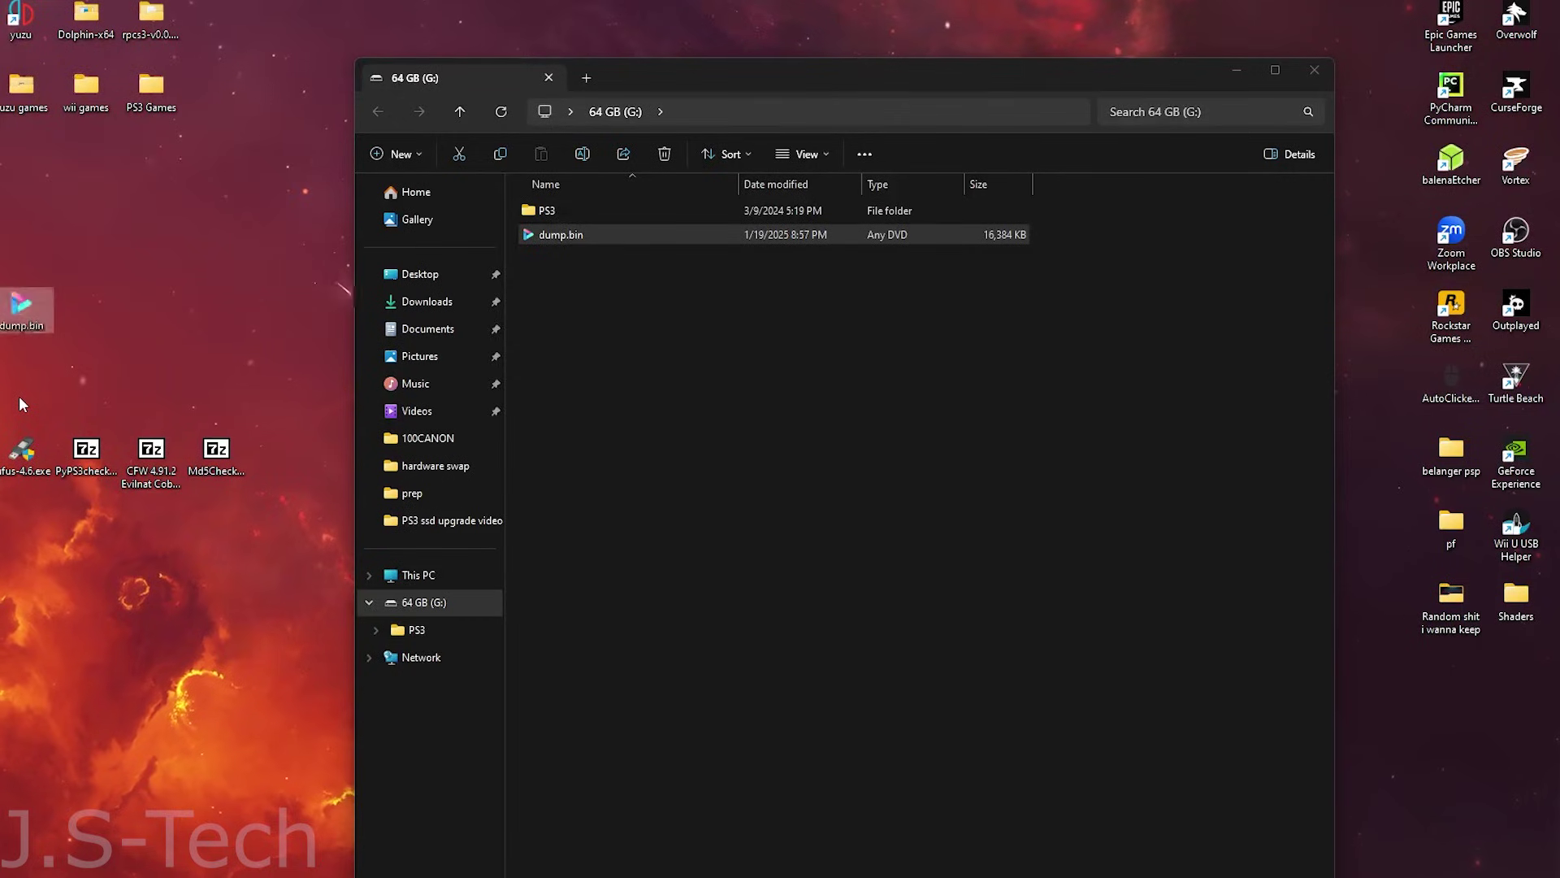
right_click(189, 309)
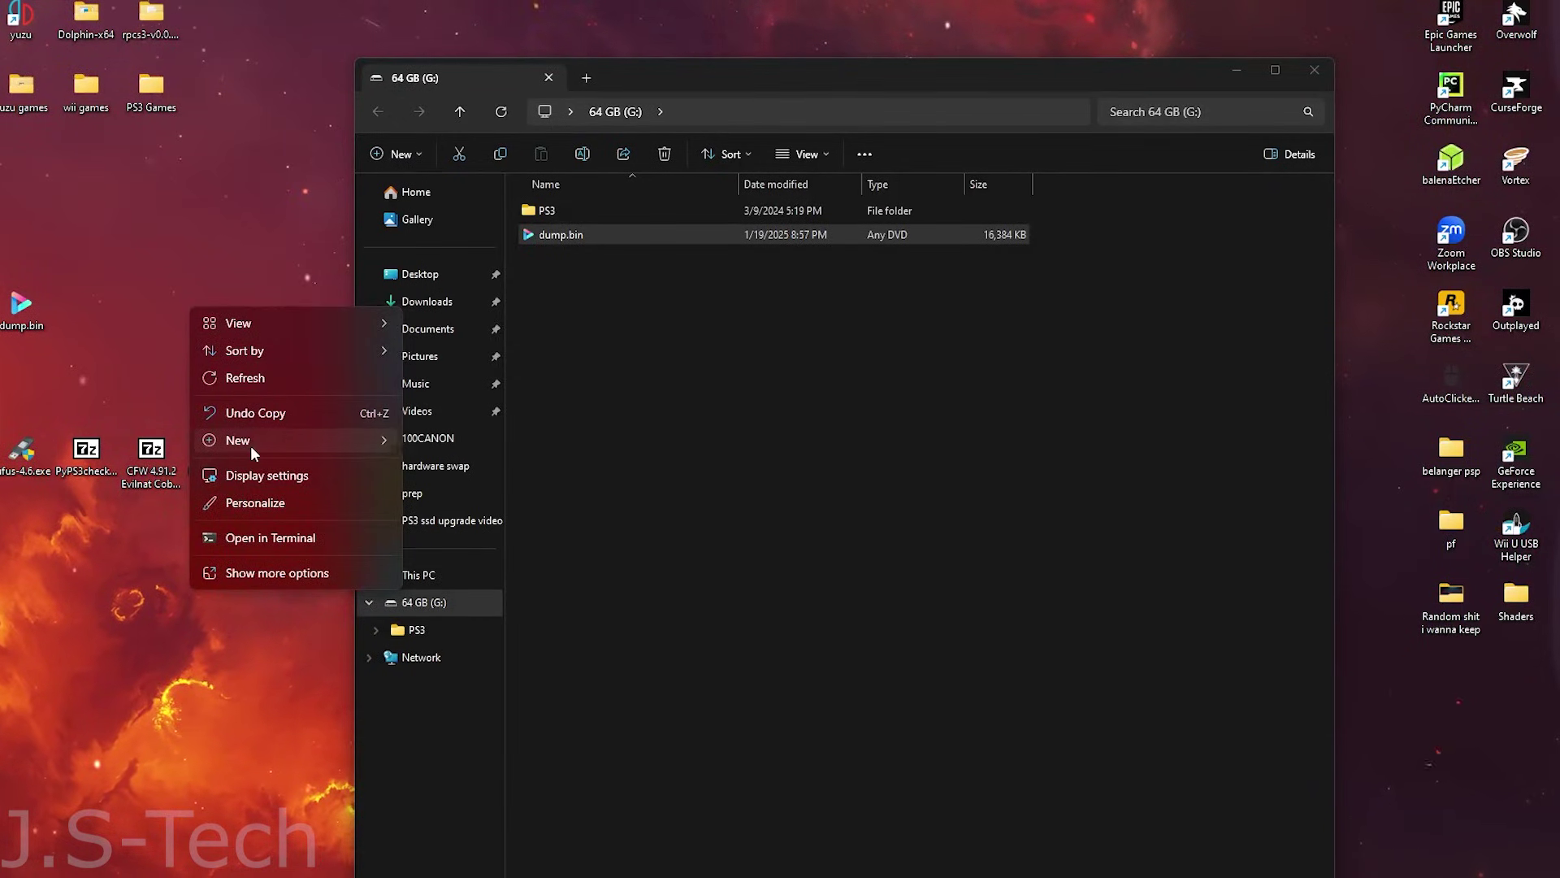
mouse_move(250, 445)
left_click(427, 440)
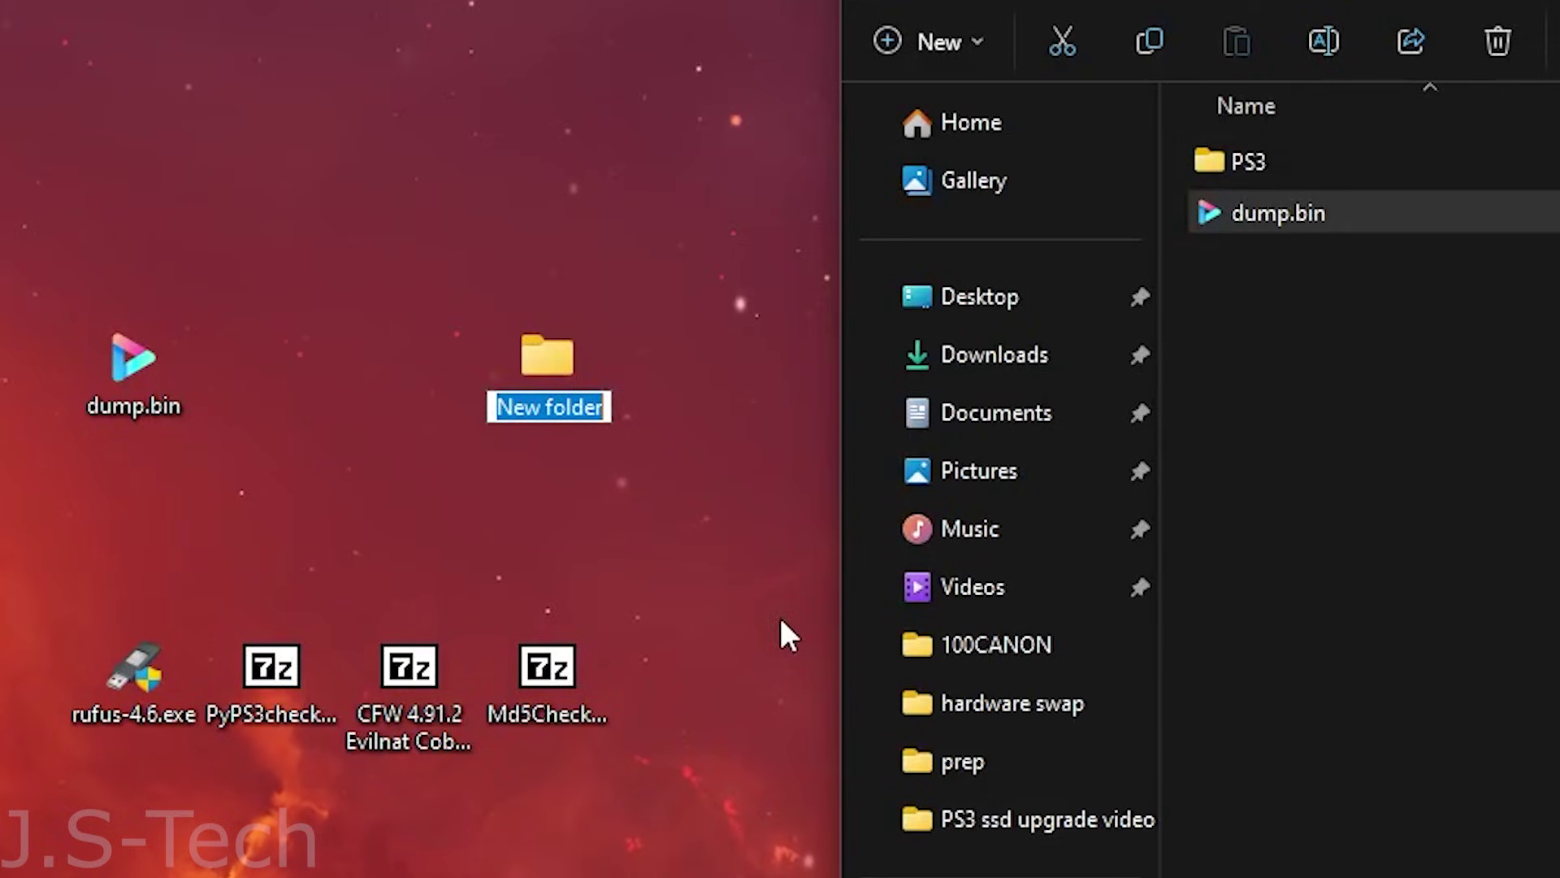
type("PS3checker")
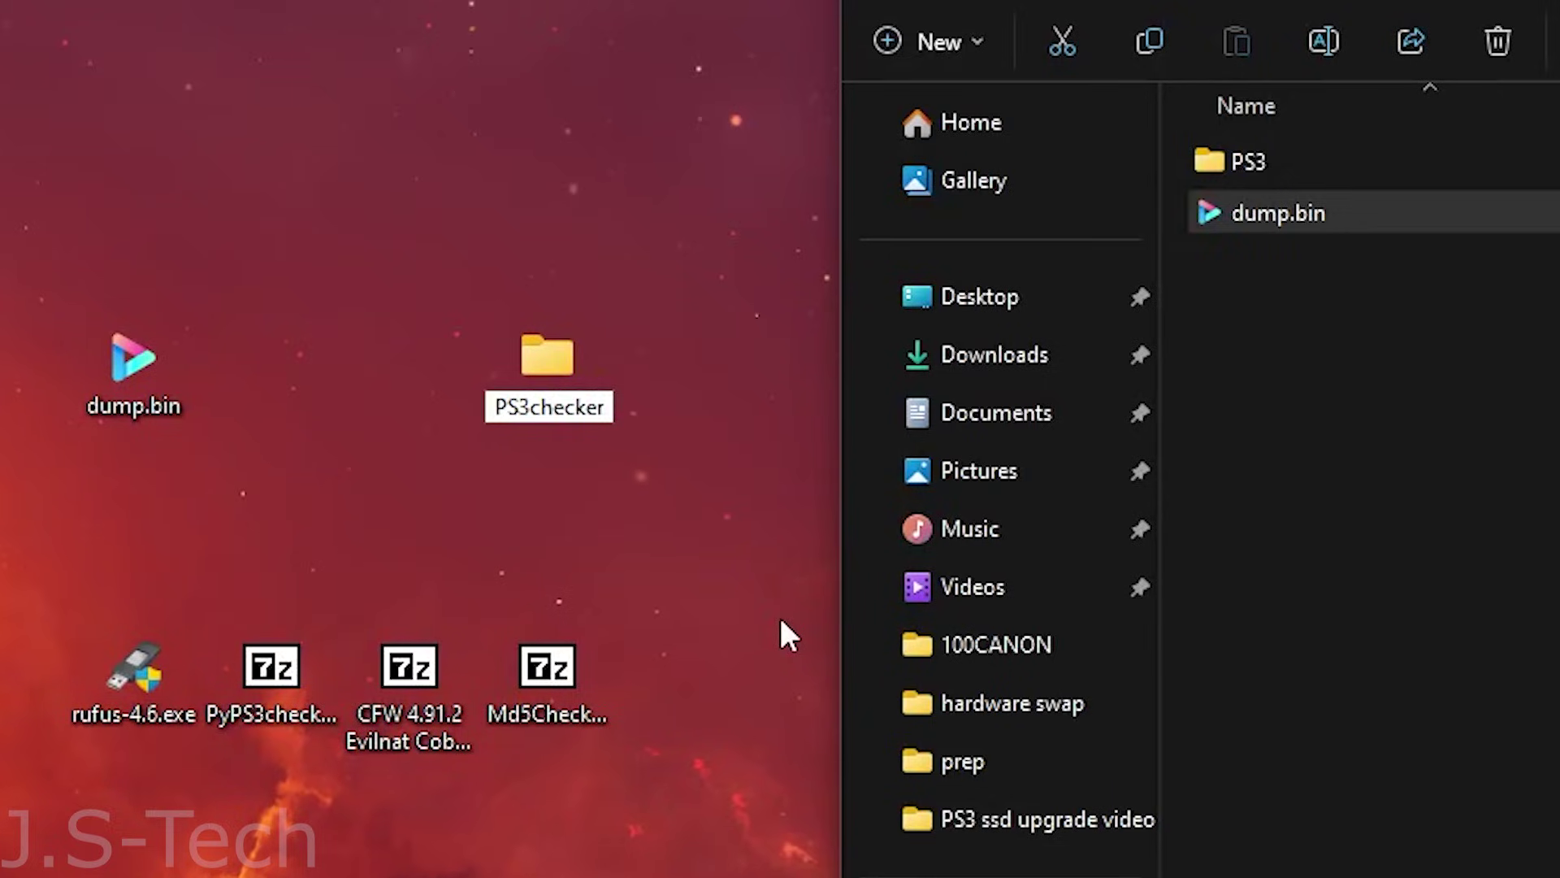
key("Return")
Extract all contents of the PyPS3checker standalone package archive into the PS3checker folder and close the archive.
double_click(271, 675)
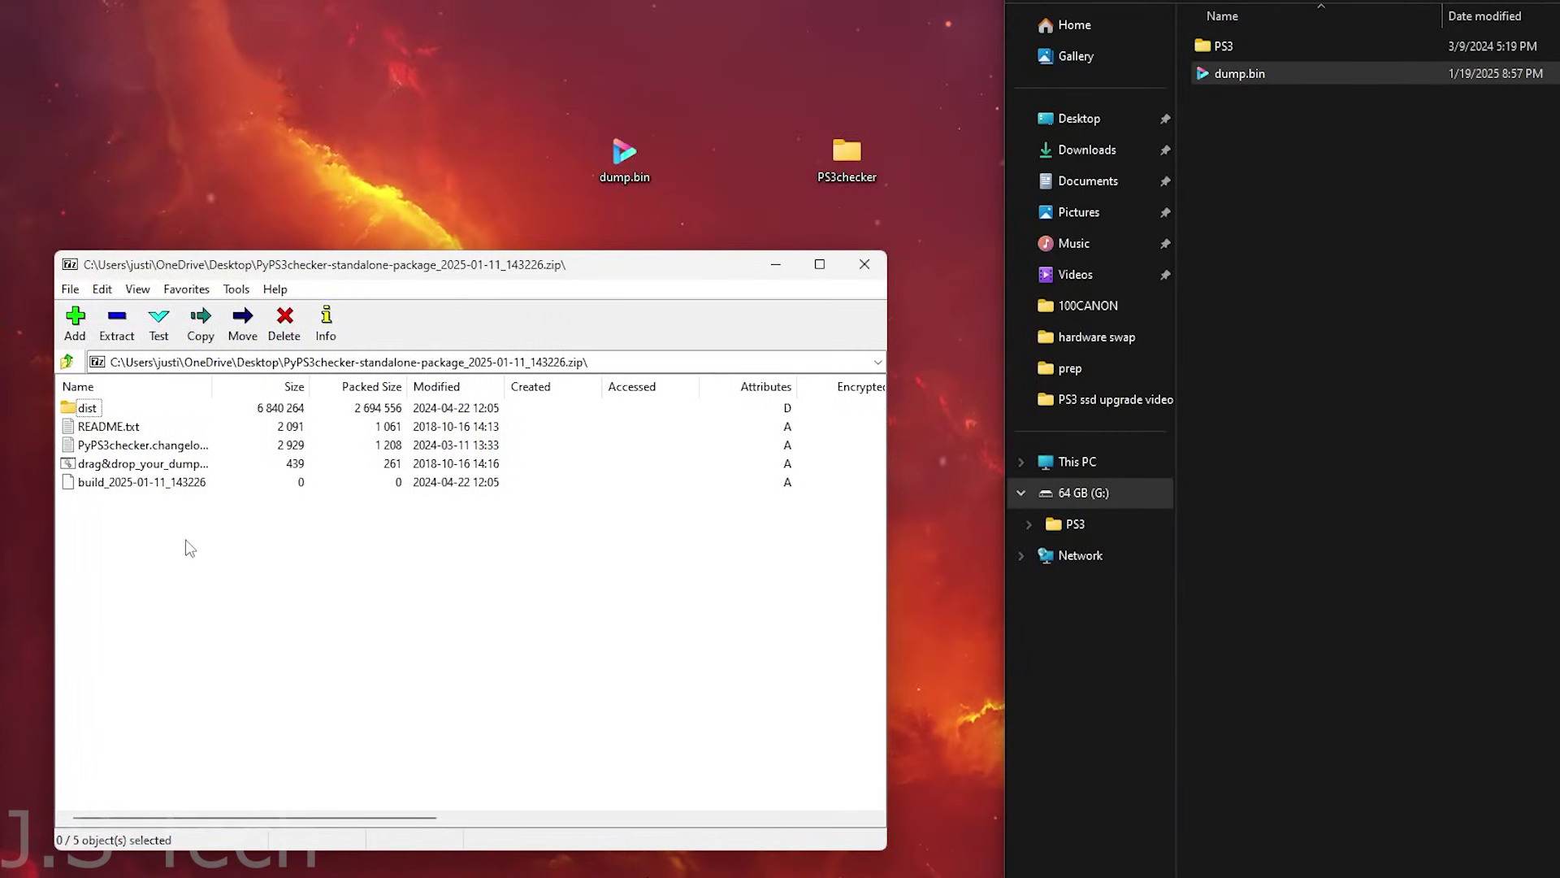
left_click_drag(186, 540, 95, 414)
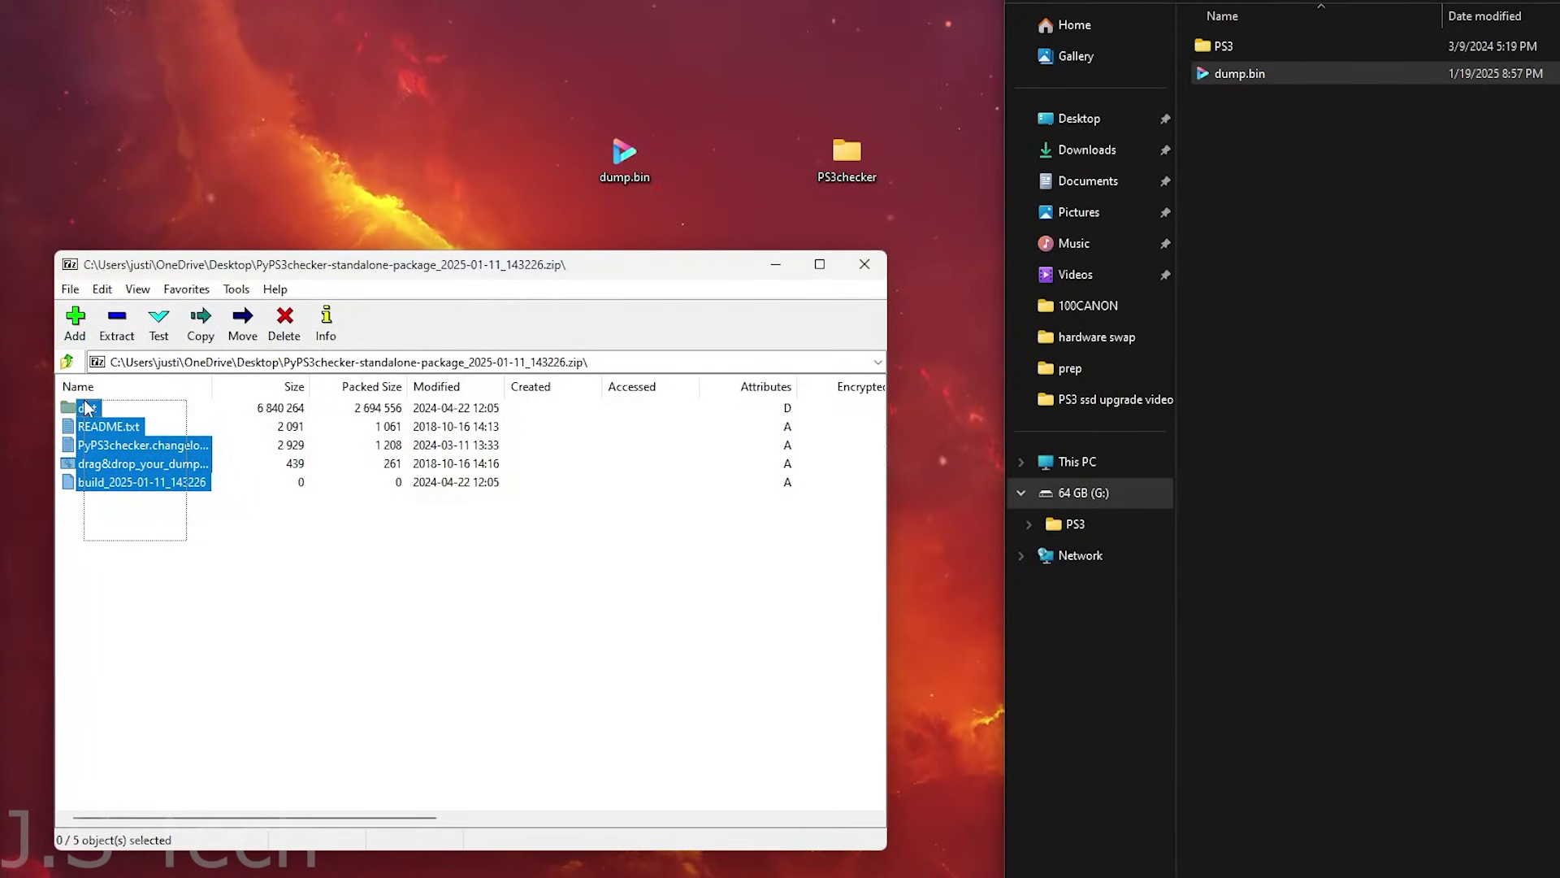
left_click_drag(841, 167, 841, 166)
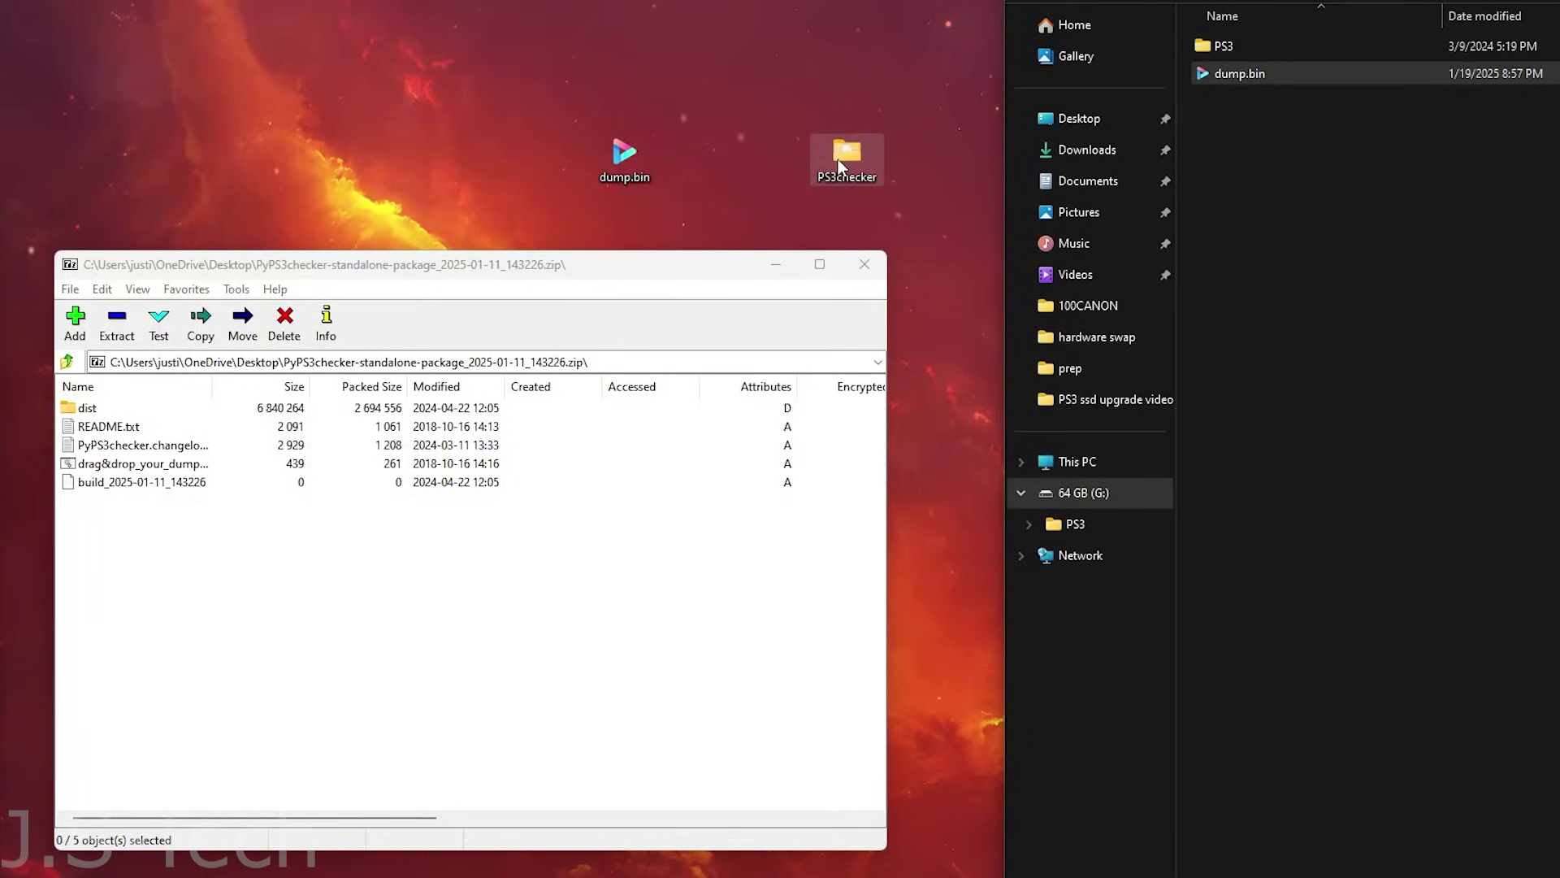
left_click(863, 264)
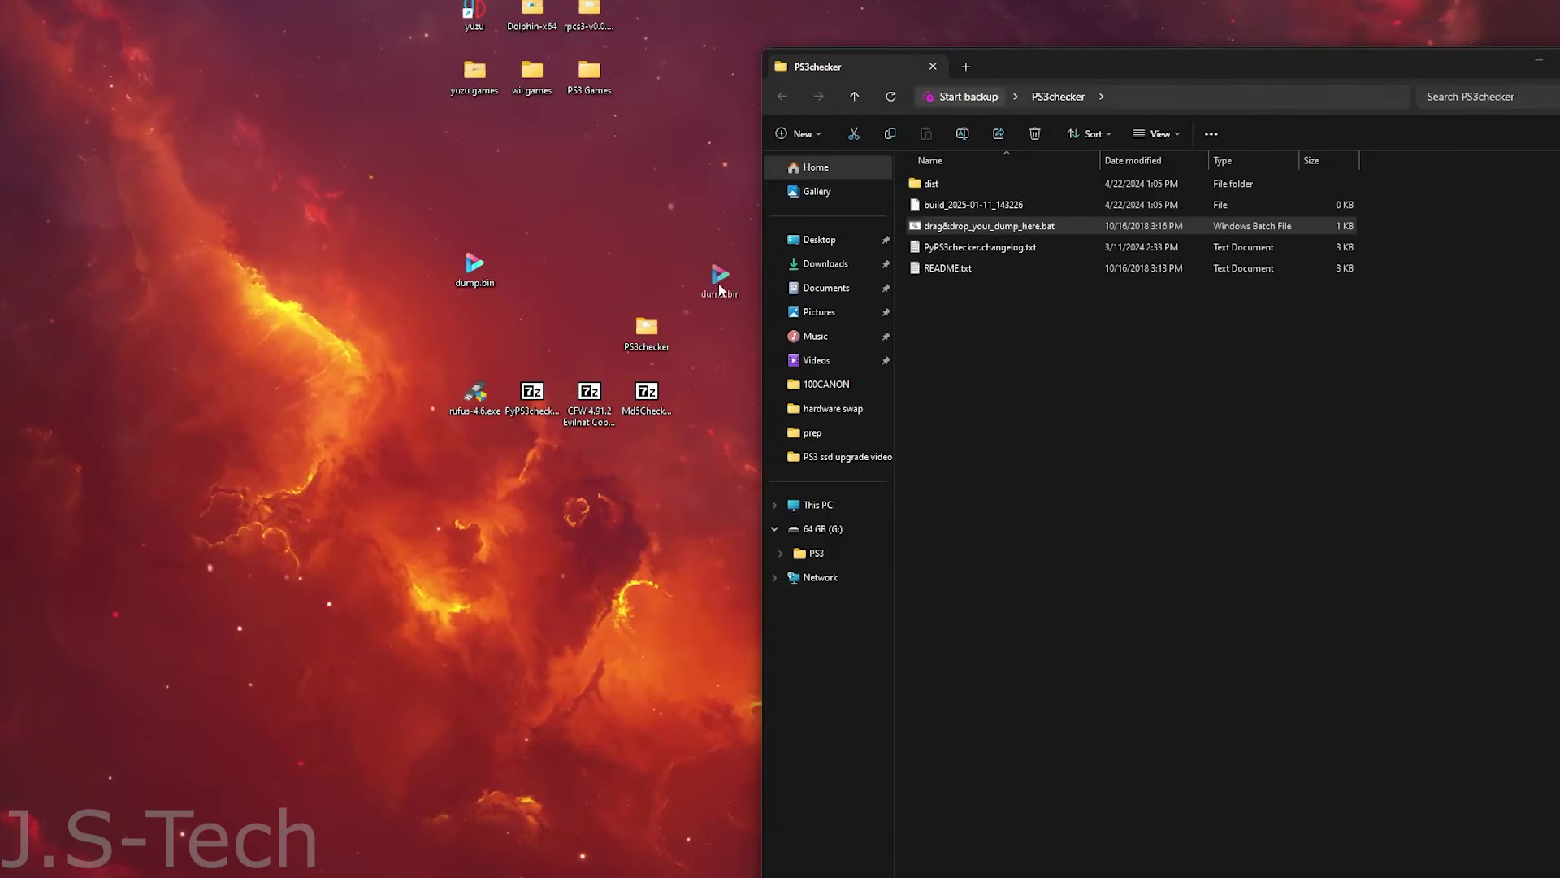
Run dump.bin through drag&drop_your_dump_here.bat, review the counts of dangers and warnings, and close the checker window.
left_click_drag(720, 290, 1048, 230)
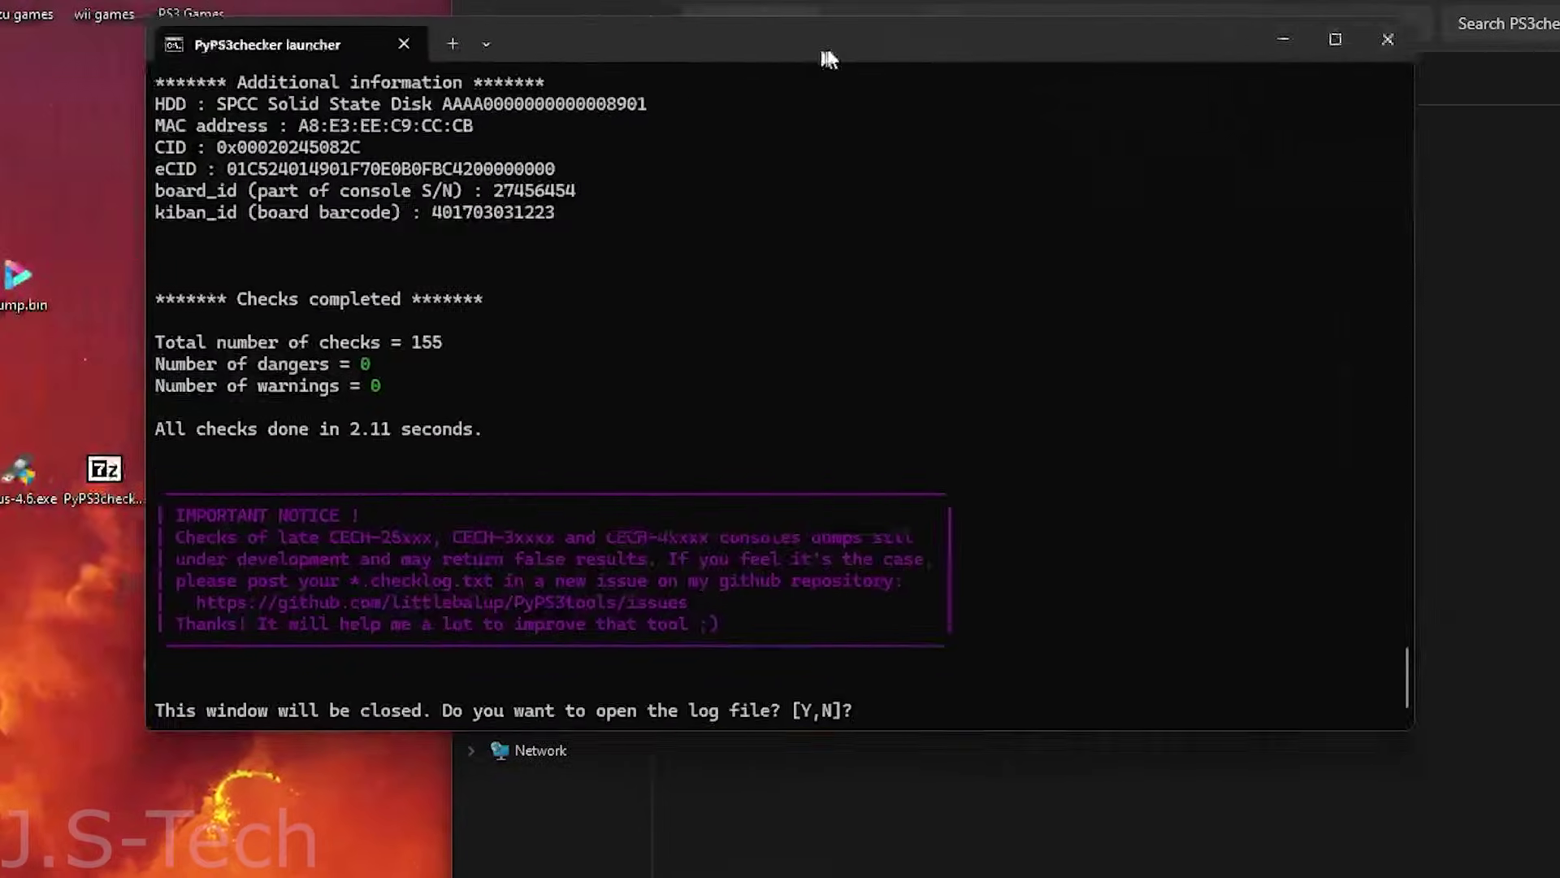
left_click_drag(819, 52, 819, 110)
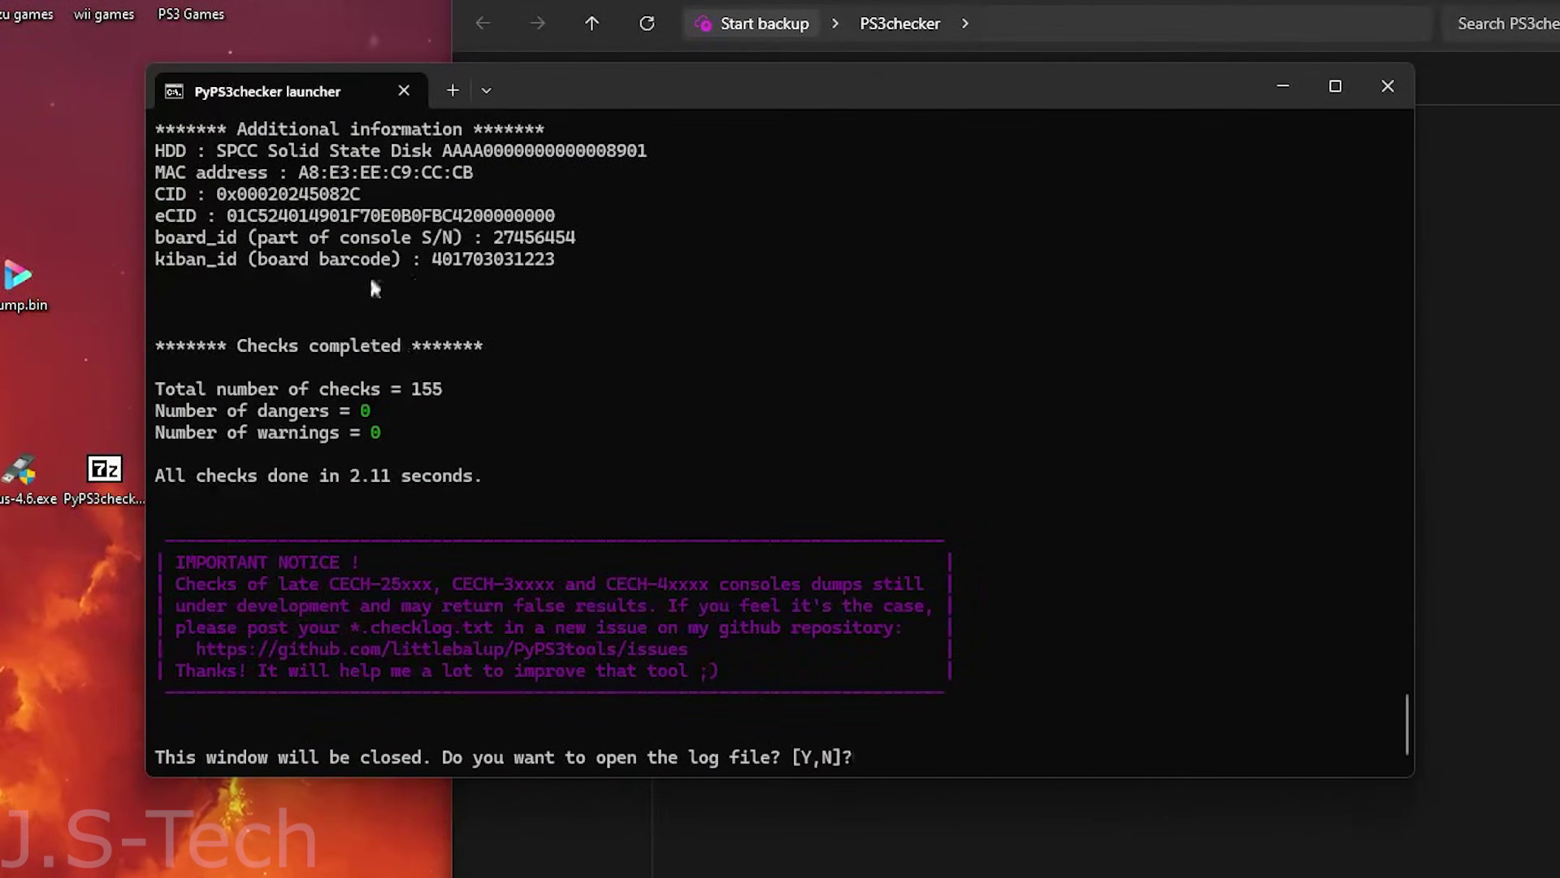
scroll(382, 455, "up", 3)
scroll(366, 471, "down", 3)
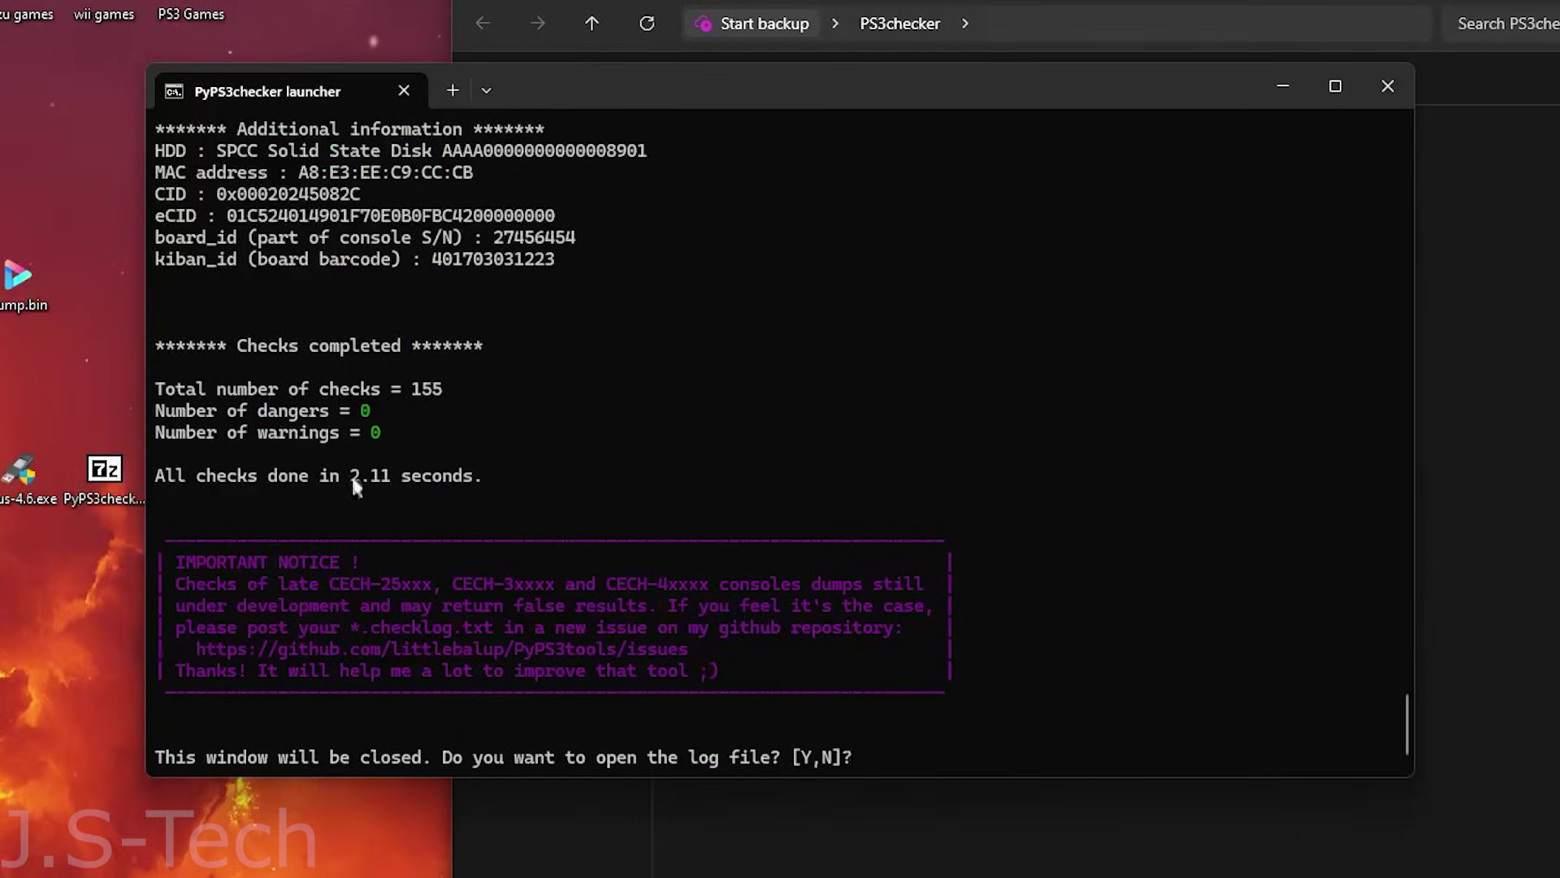
left_click_drag(172, 397, 333, 407)
left_click(383, 403)
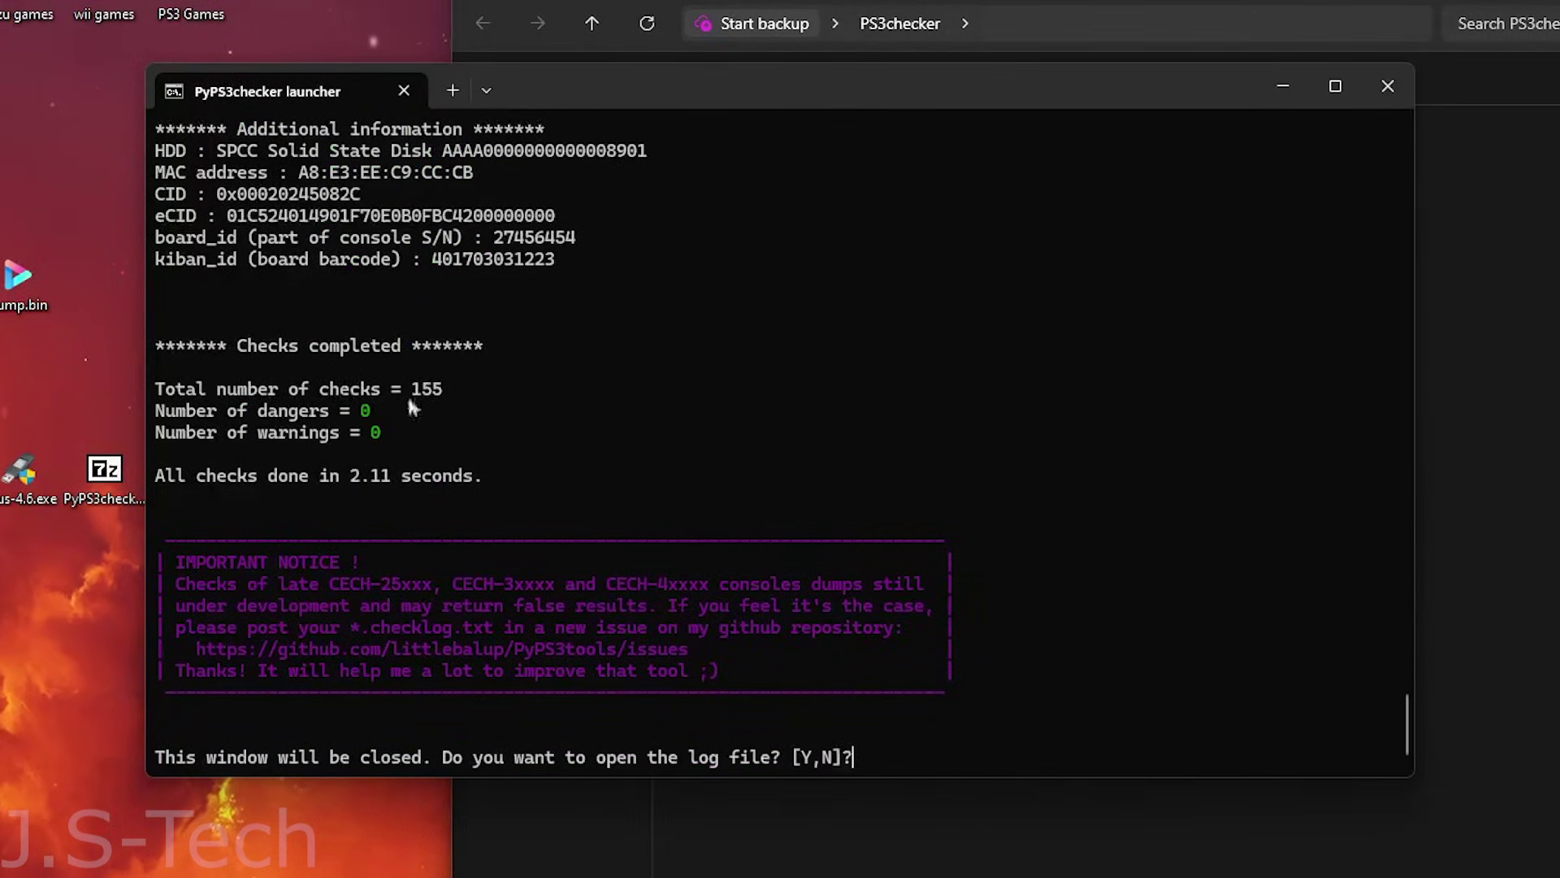
left_click(1387, 87)
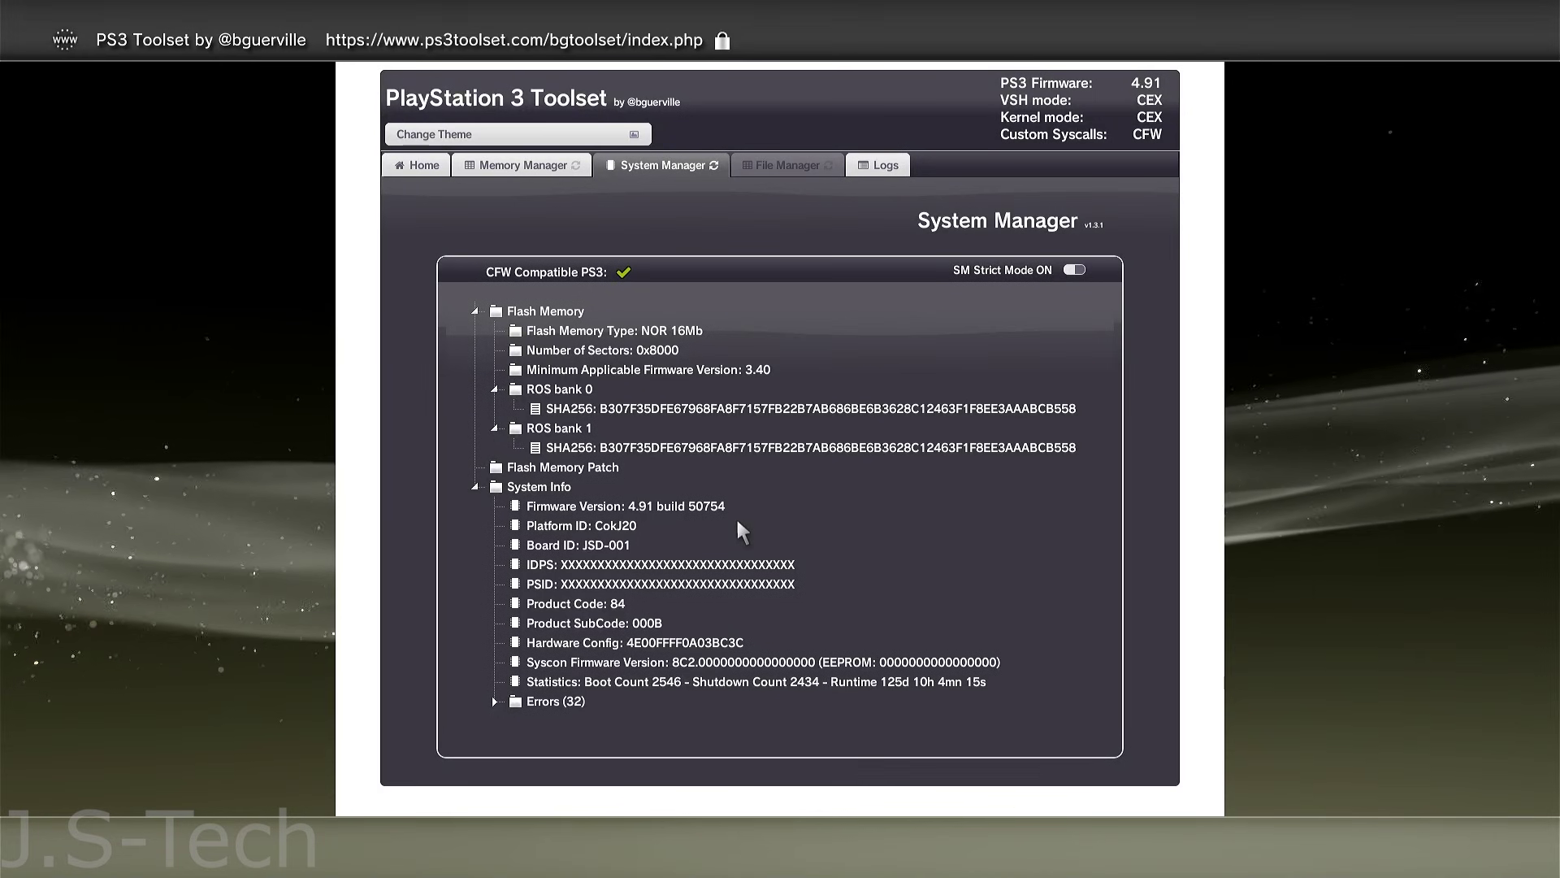
Back in PS3 Toolset's System Manager, load the flash memory patch via HTTP and dismiss the completed download dialog.
left_click(497, 469)
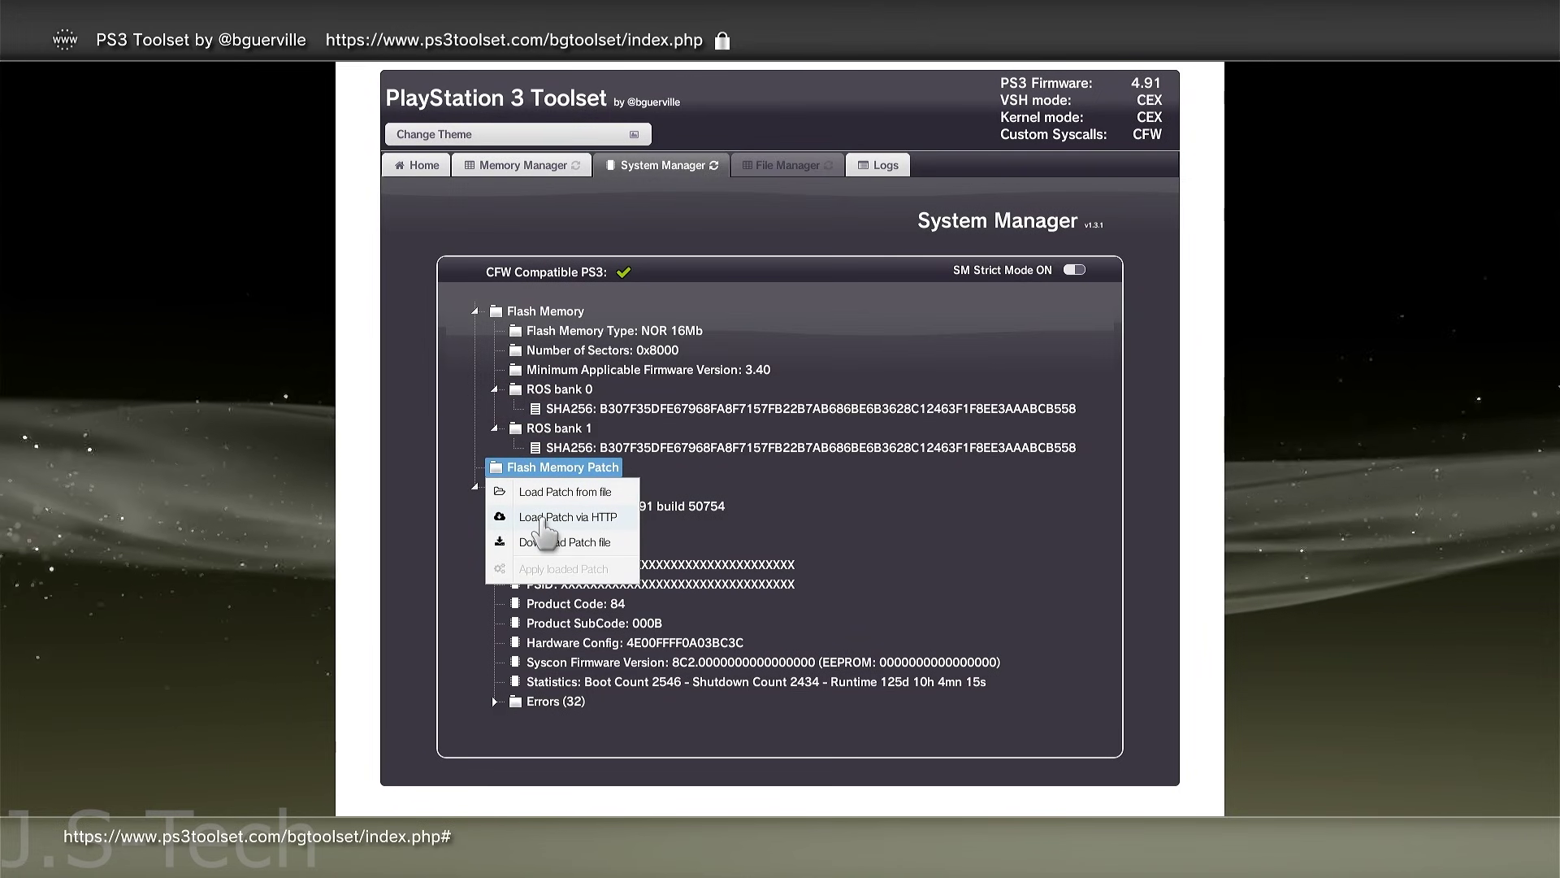
left_click(540, 542)
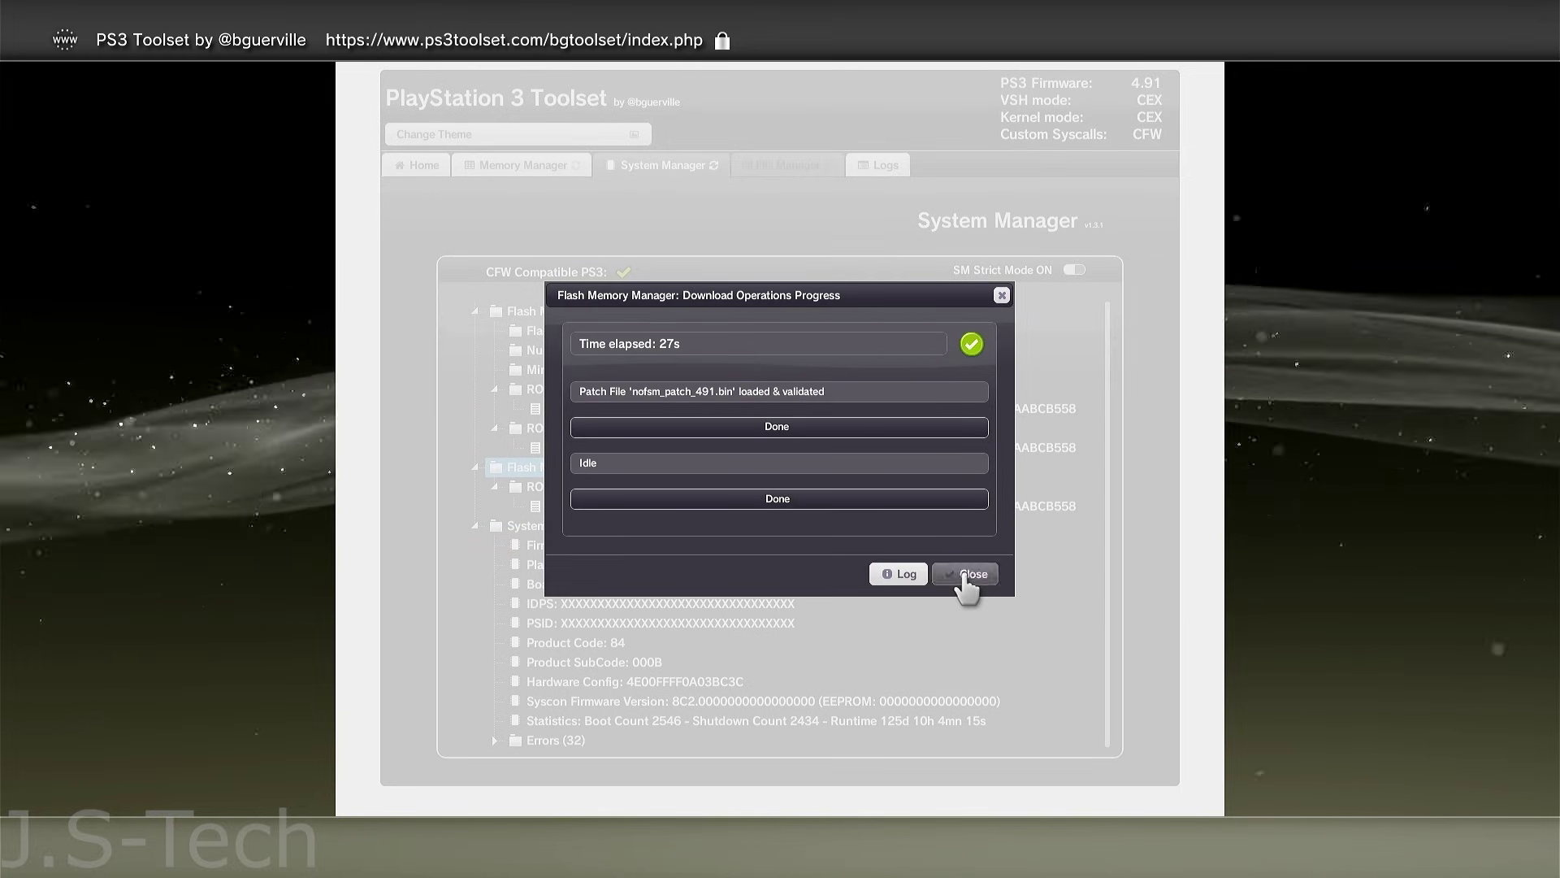
left_click(962, 577)
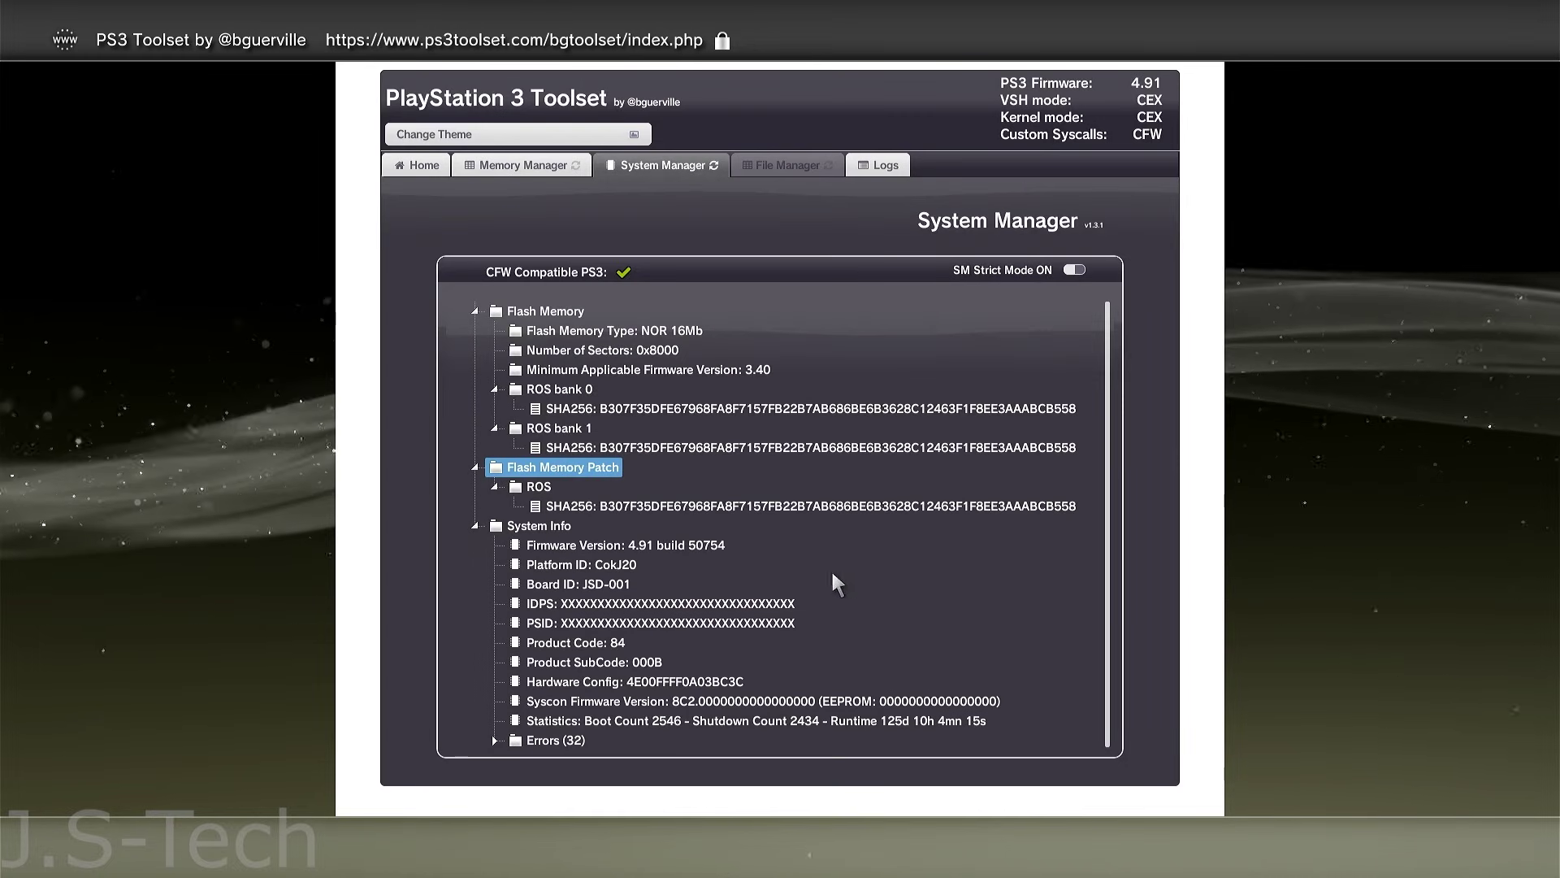
Apply the loaded flash memory patch, confirm the brick warning, and close the patching progress dialog when done.
right_click(569, 480)
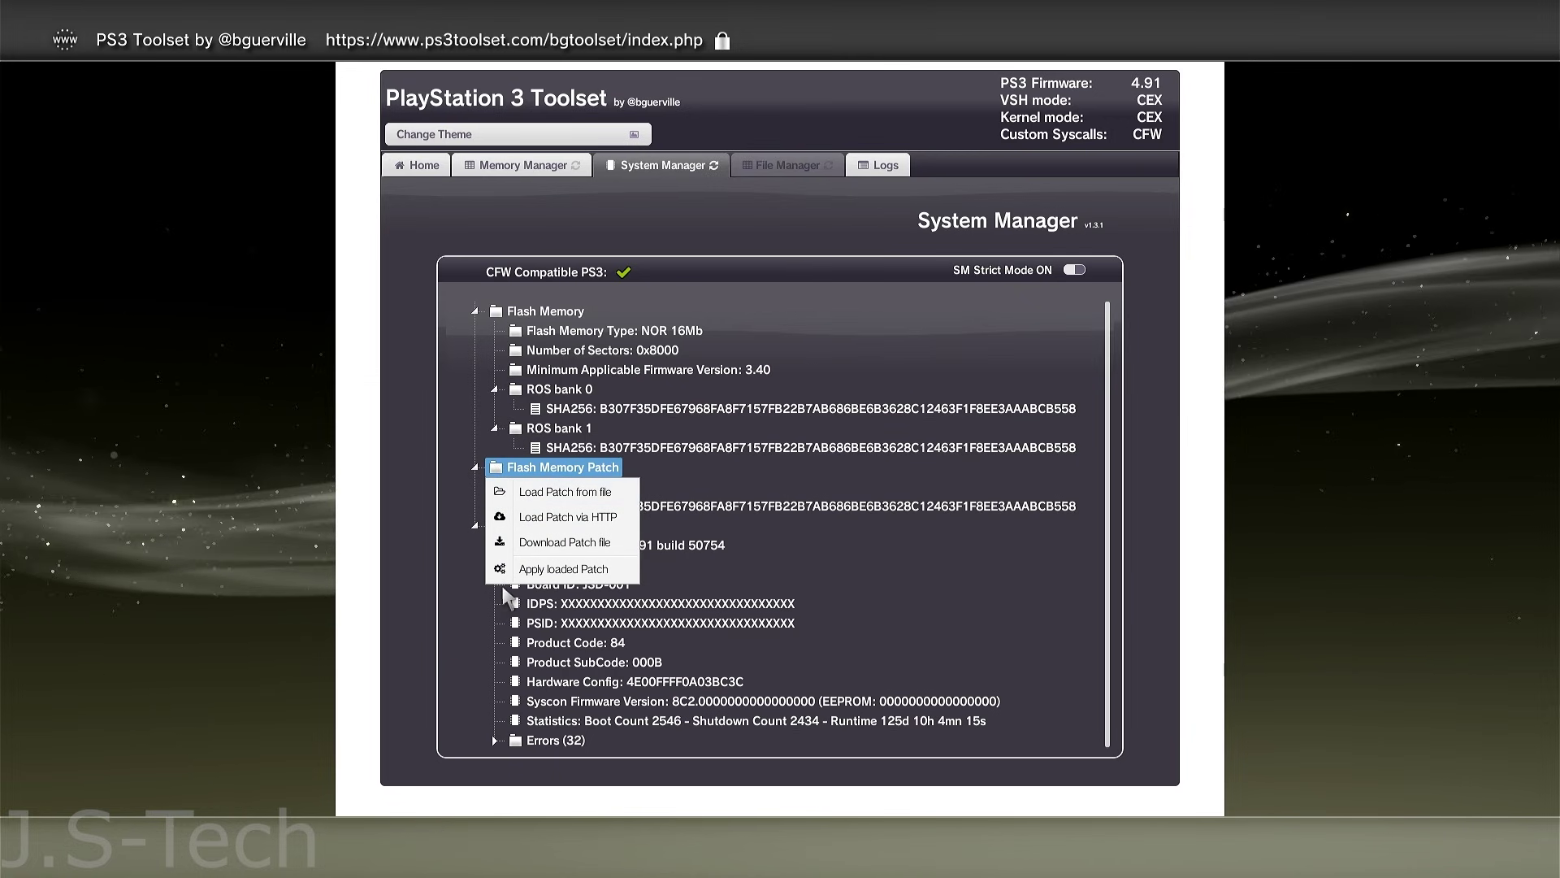
left_click(557, 570)
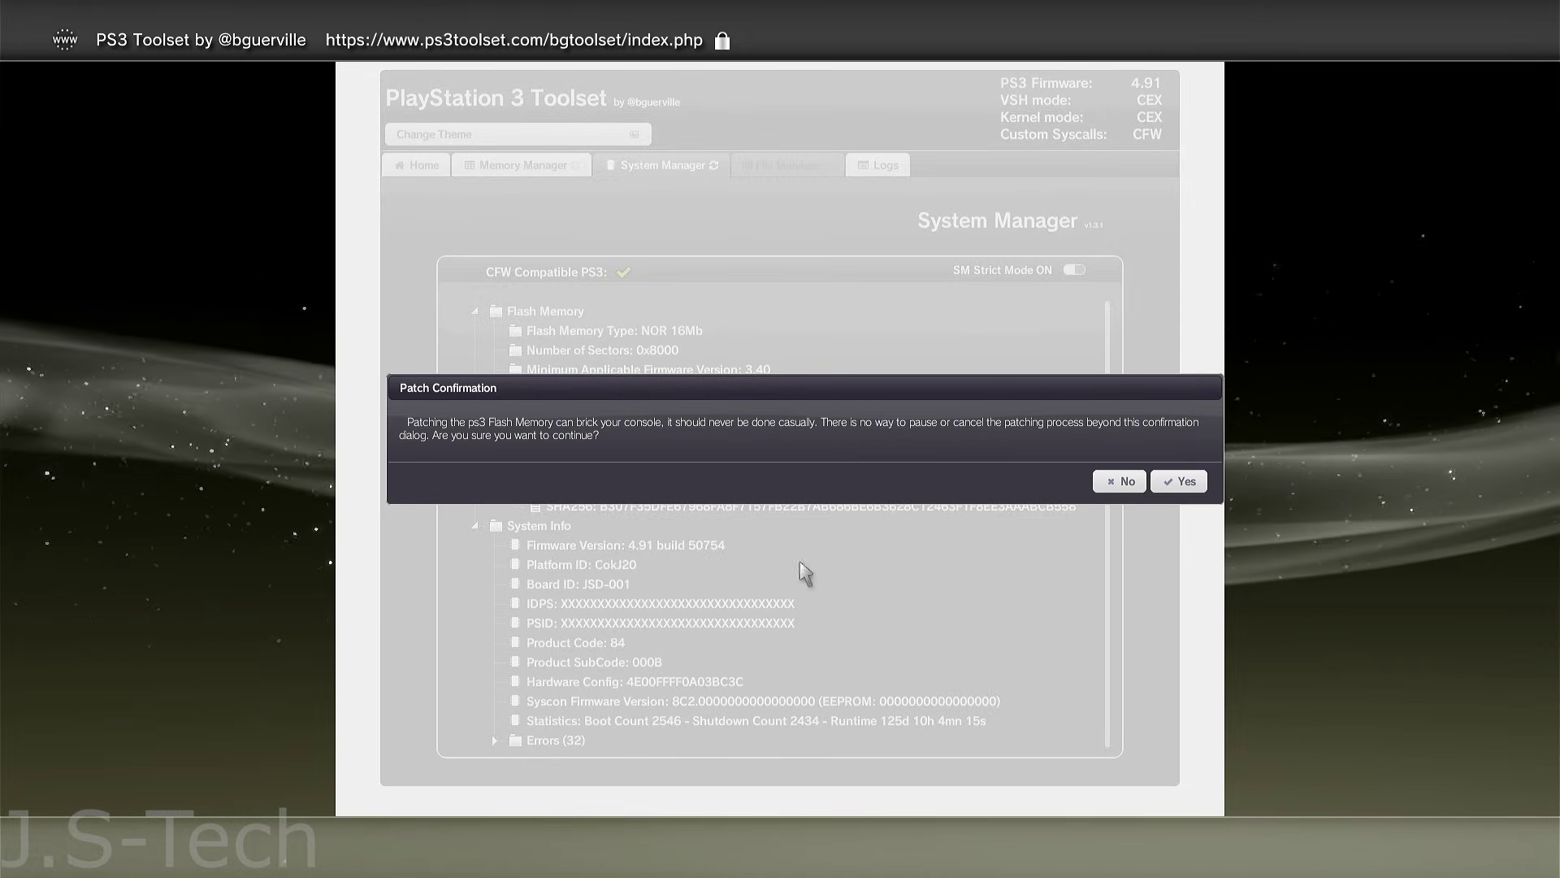
left_click(1179, 481)
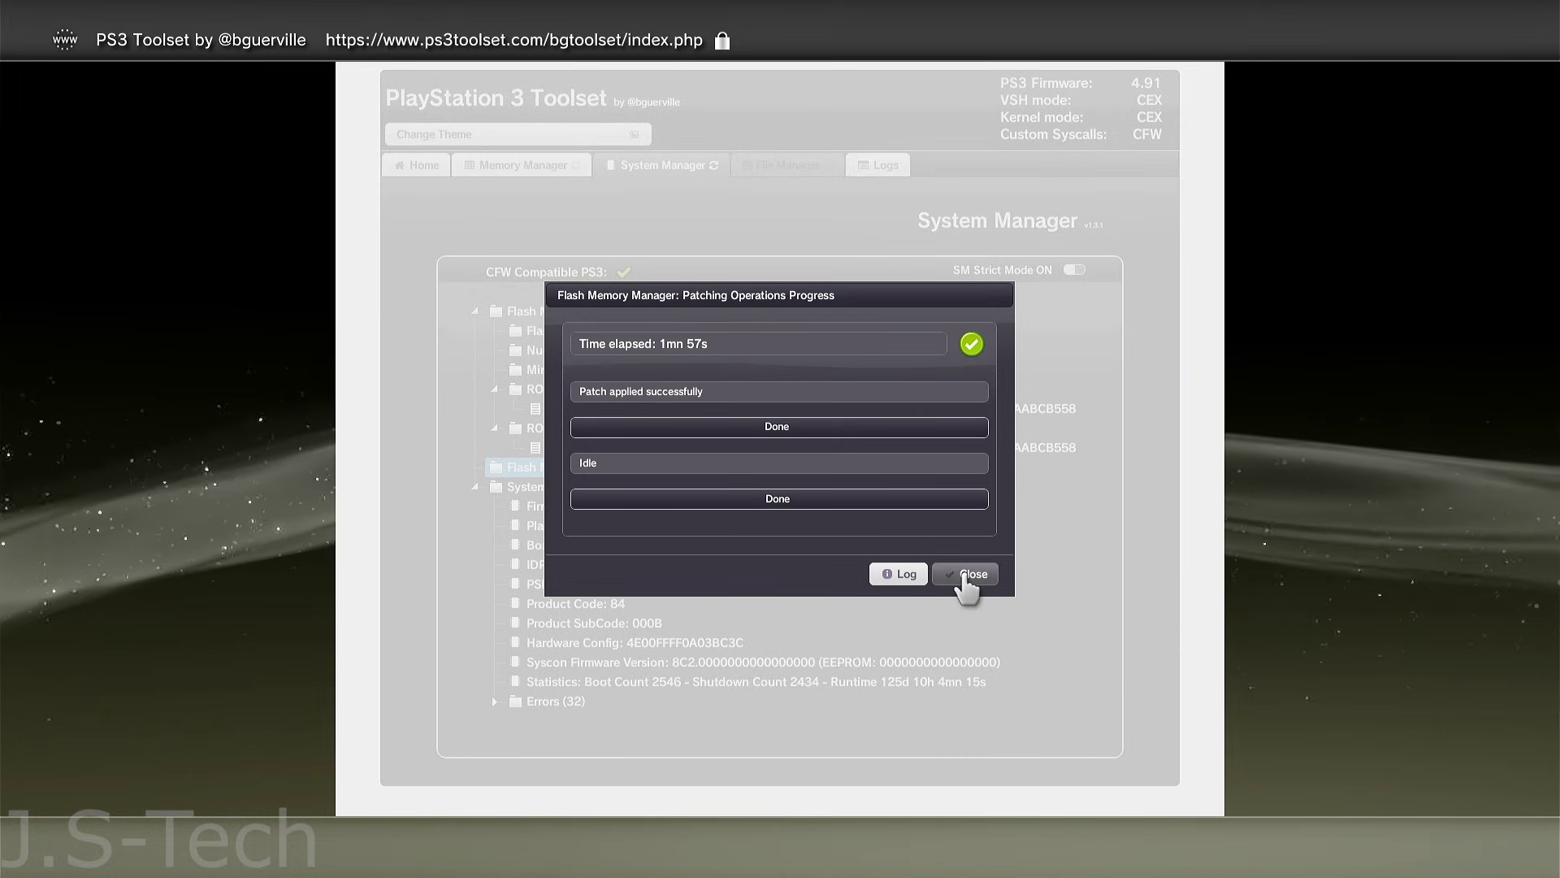
left_click(965, 575)
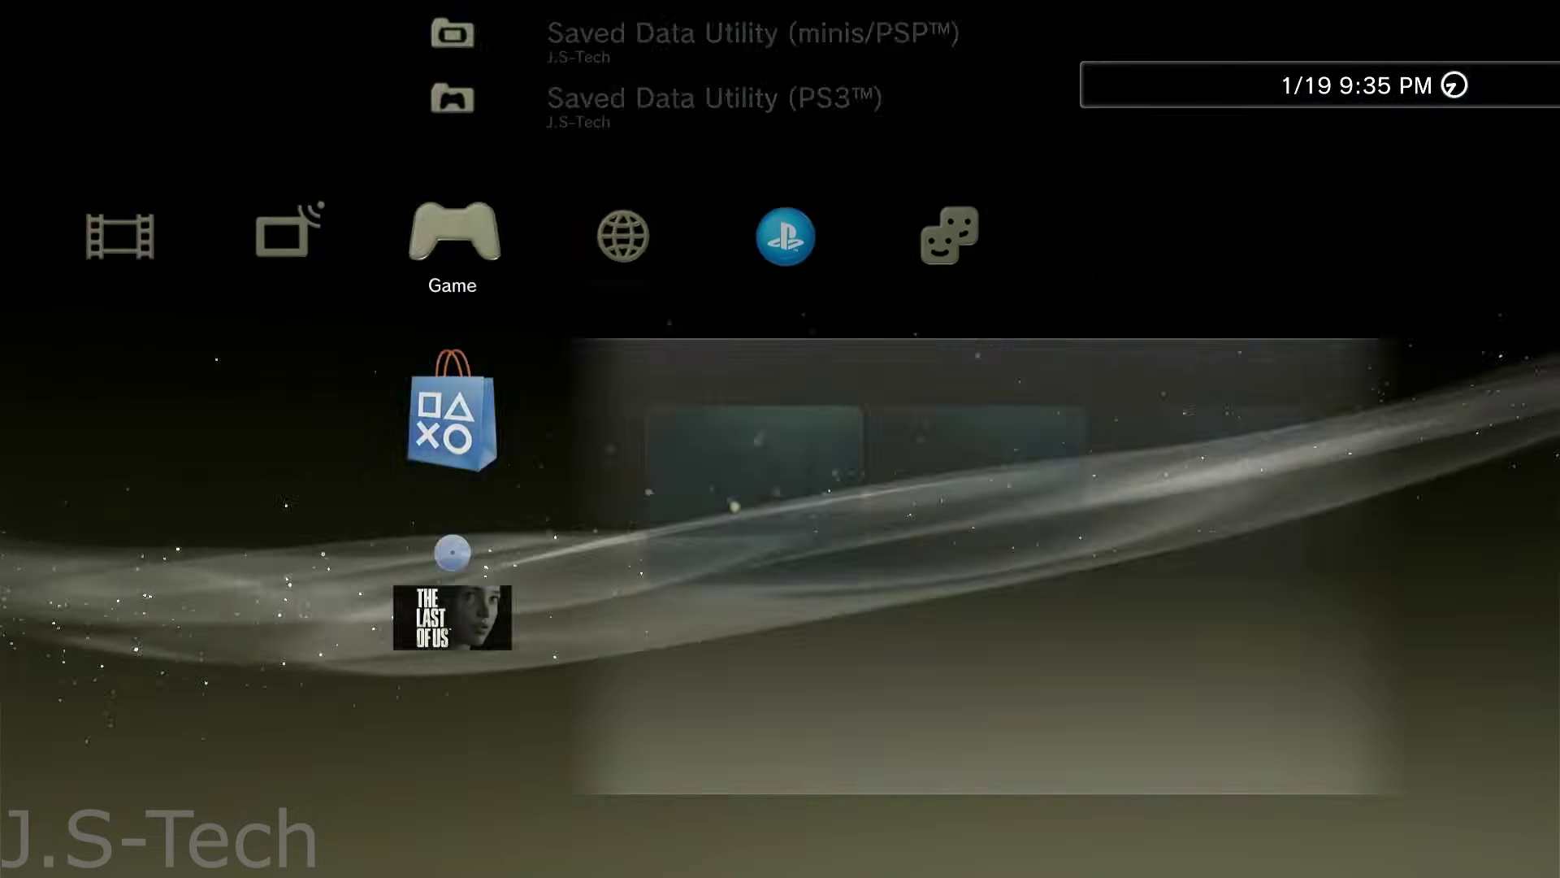
Open System Update from the PS3's Settings and choose Update via Storage Media.
key("Return")
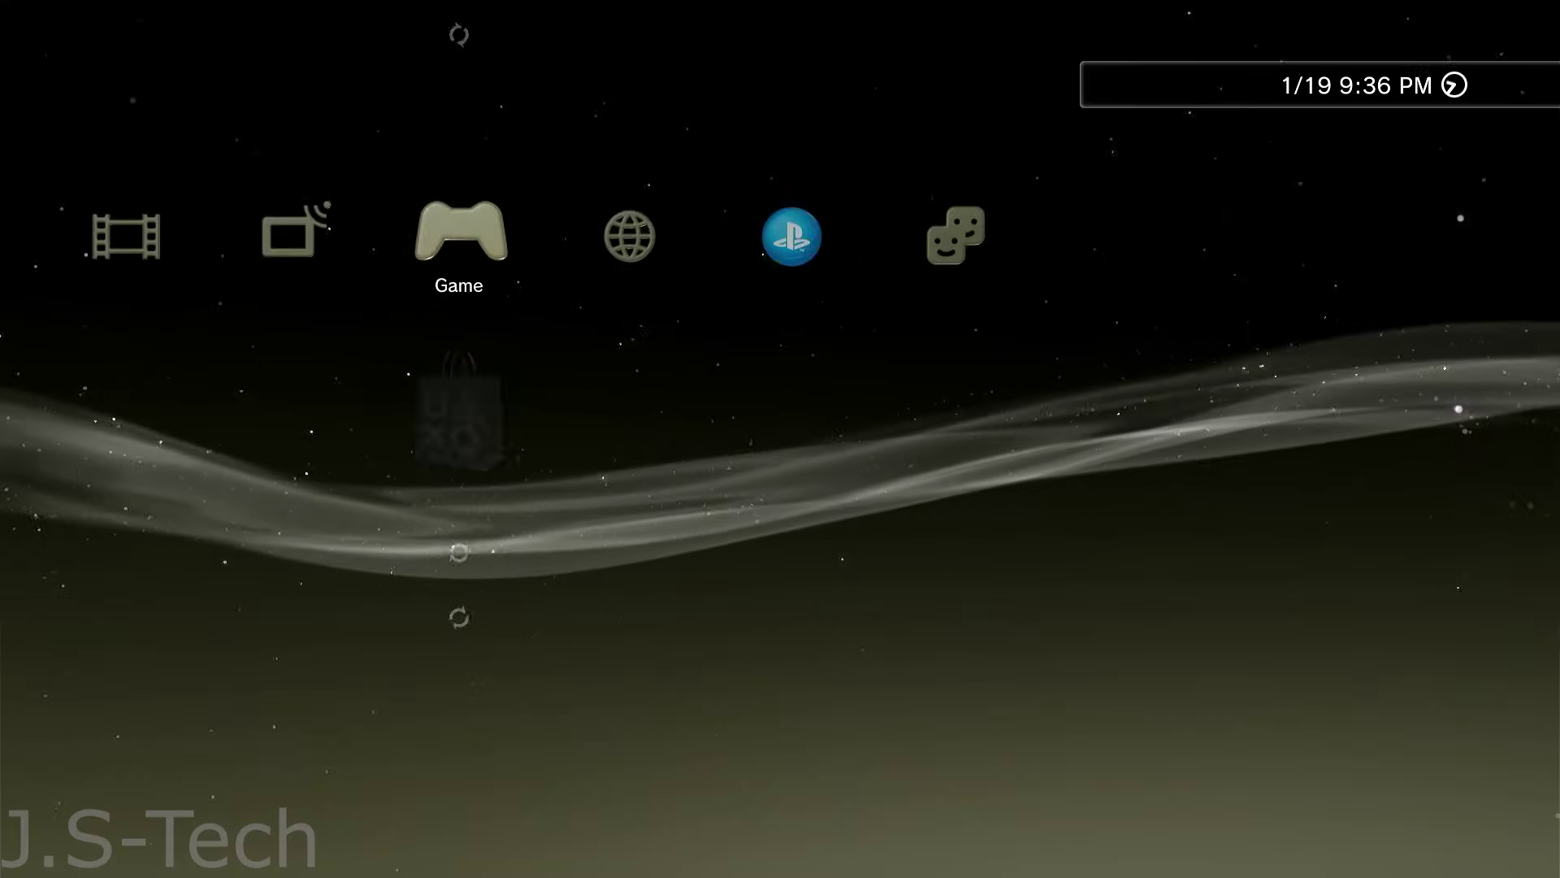
key("Left")
key("Left")
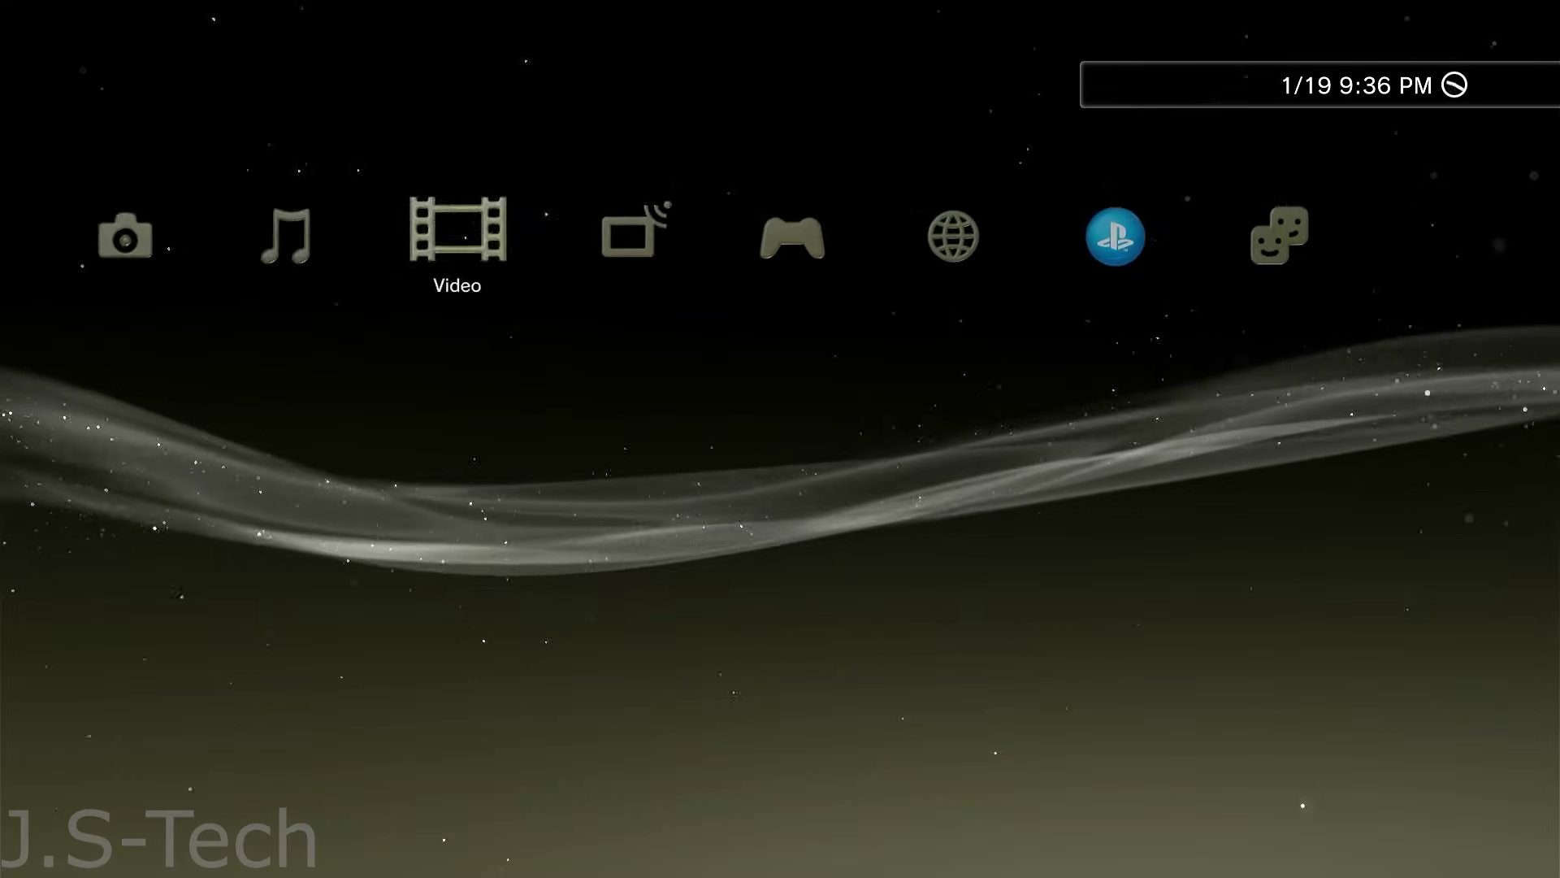
key("Left")
key("Left")
key("Left")
key("Up")
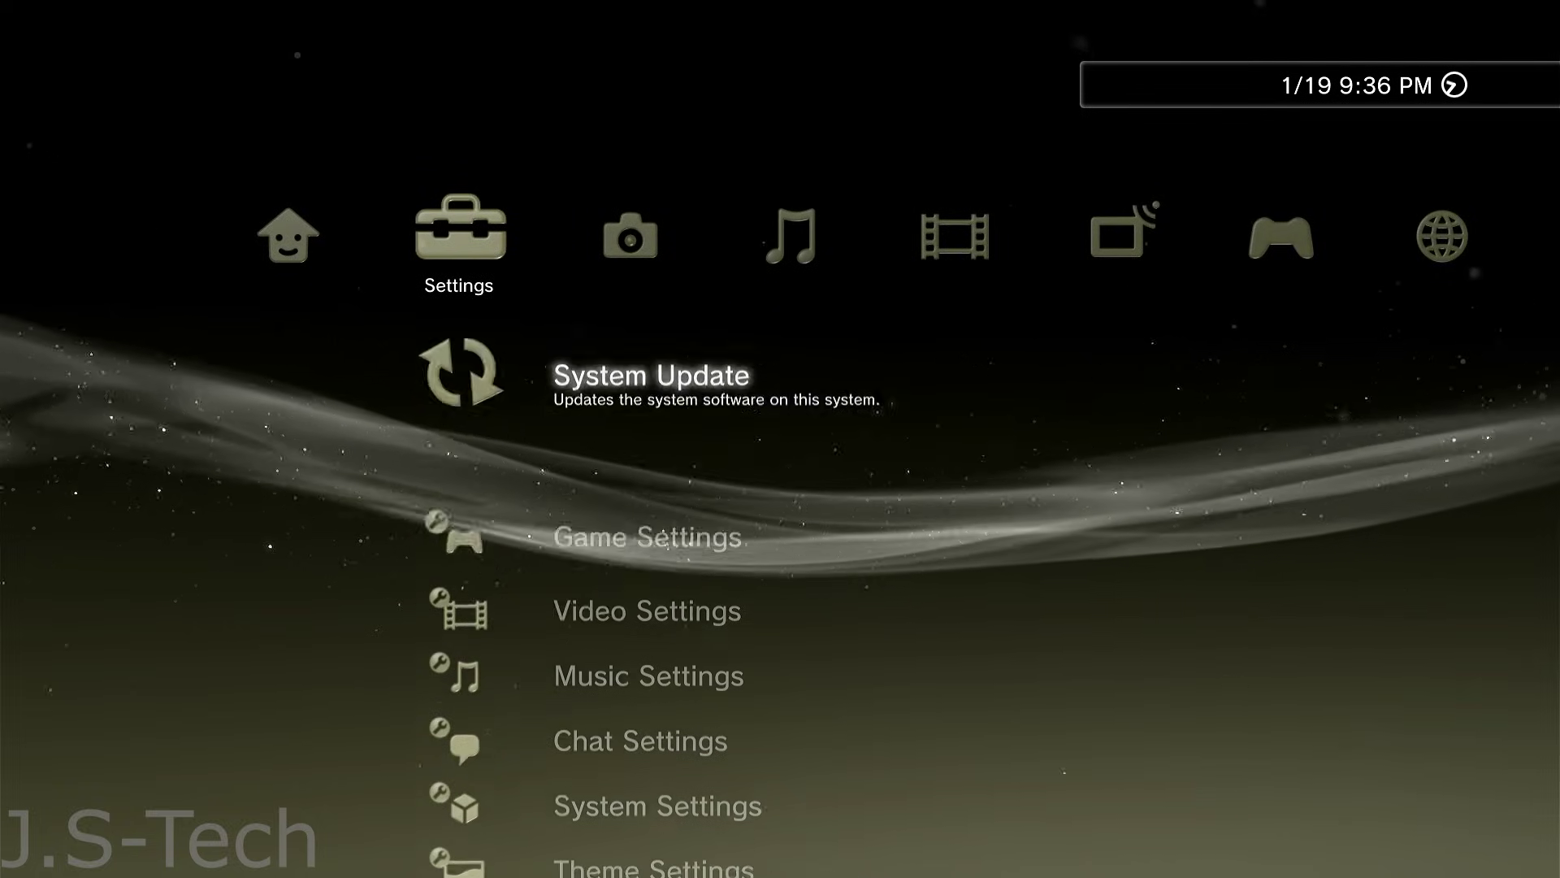
key("Return")
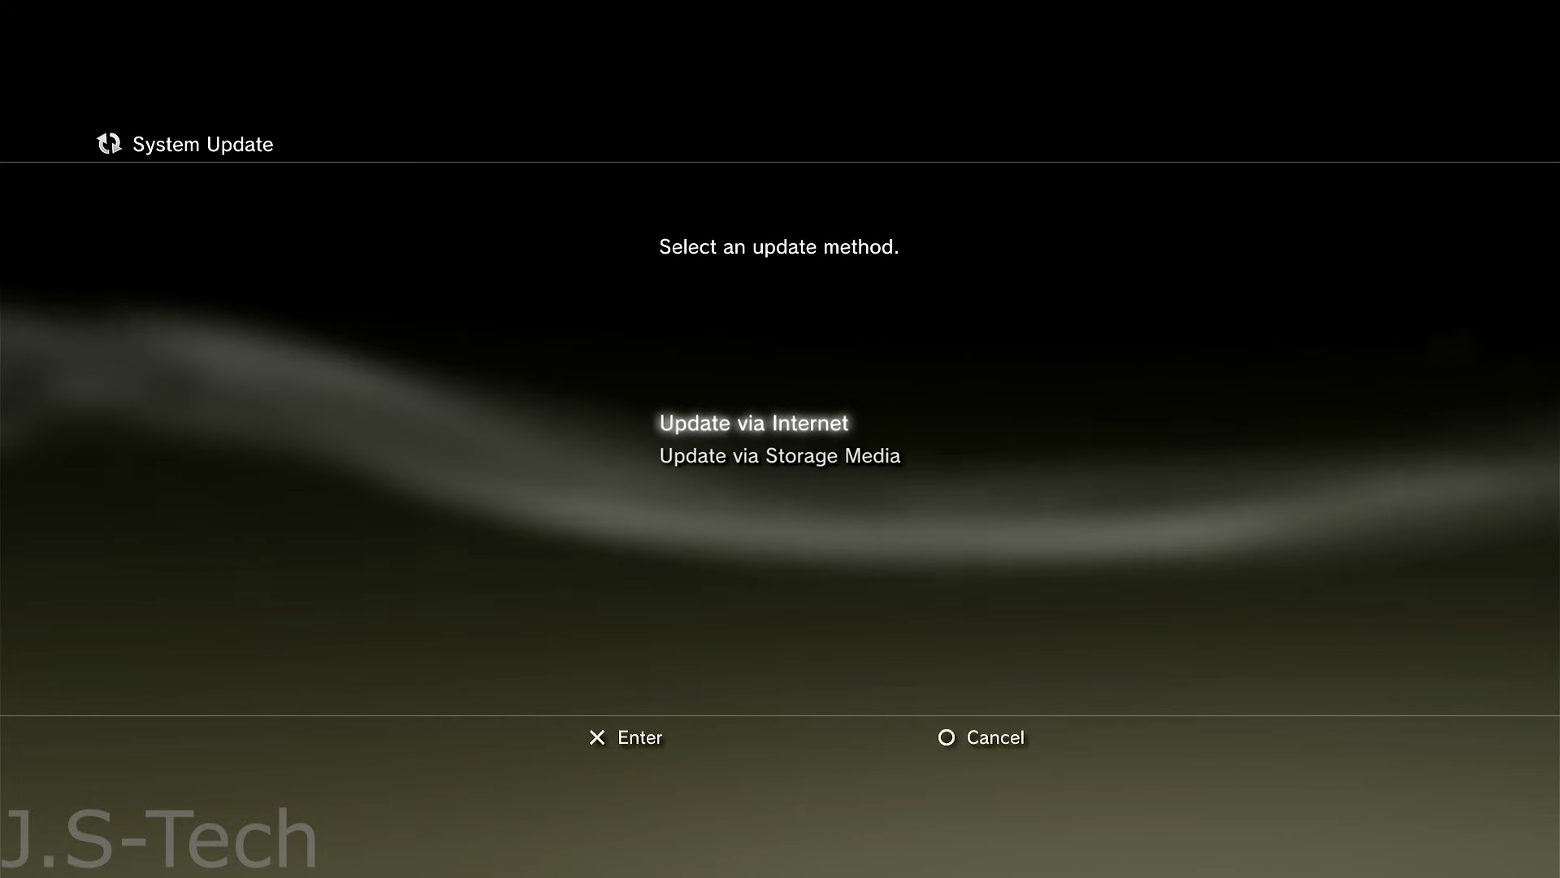
key("Down")
key("Return")
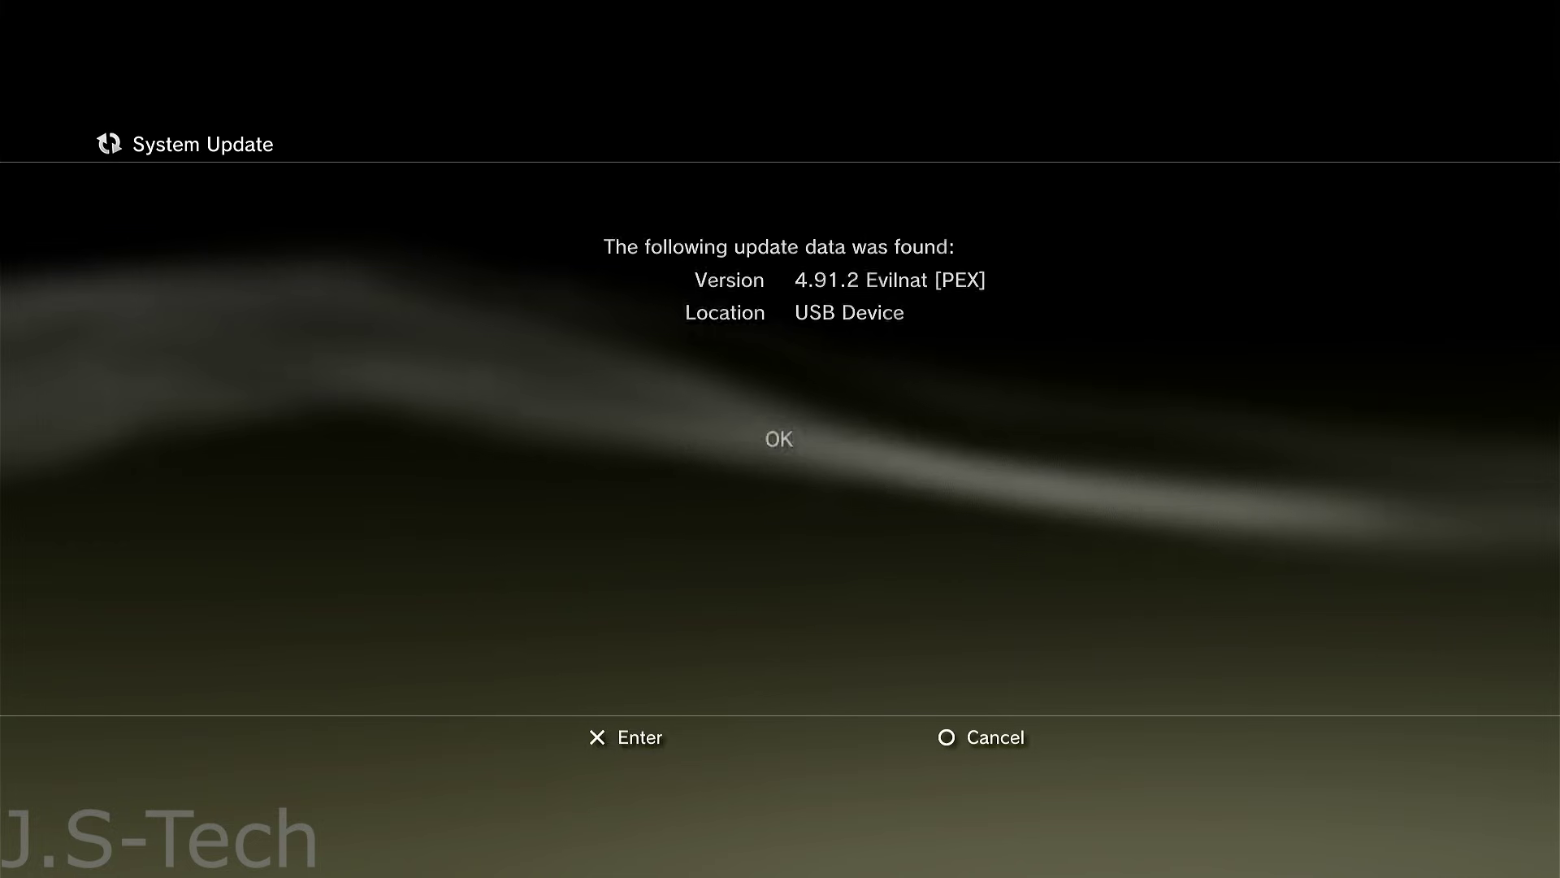
Accept the 4.91.2 Evilnat [PEX] update from the USB device and start the installation without automatic shutdown.
key("Return")
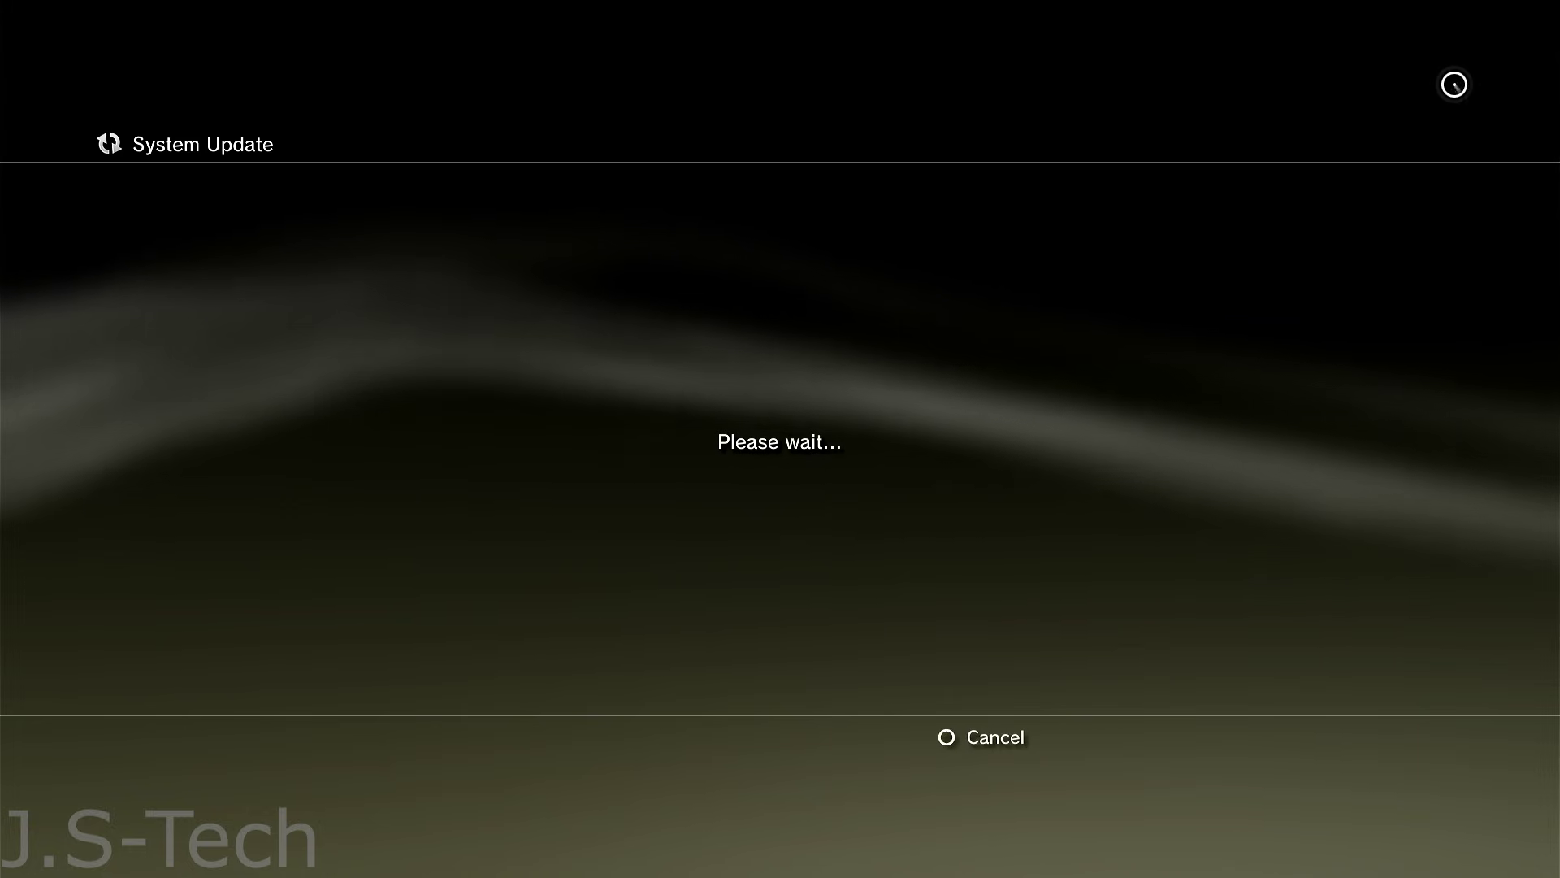
key("Return")
key("Return")
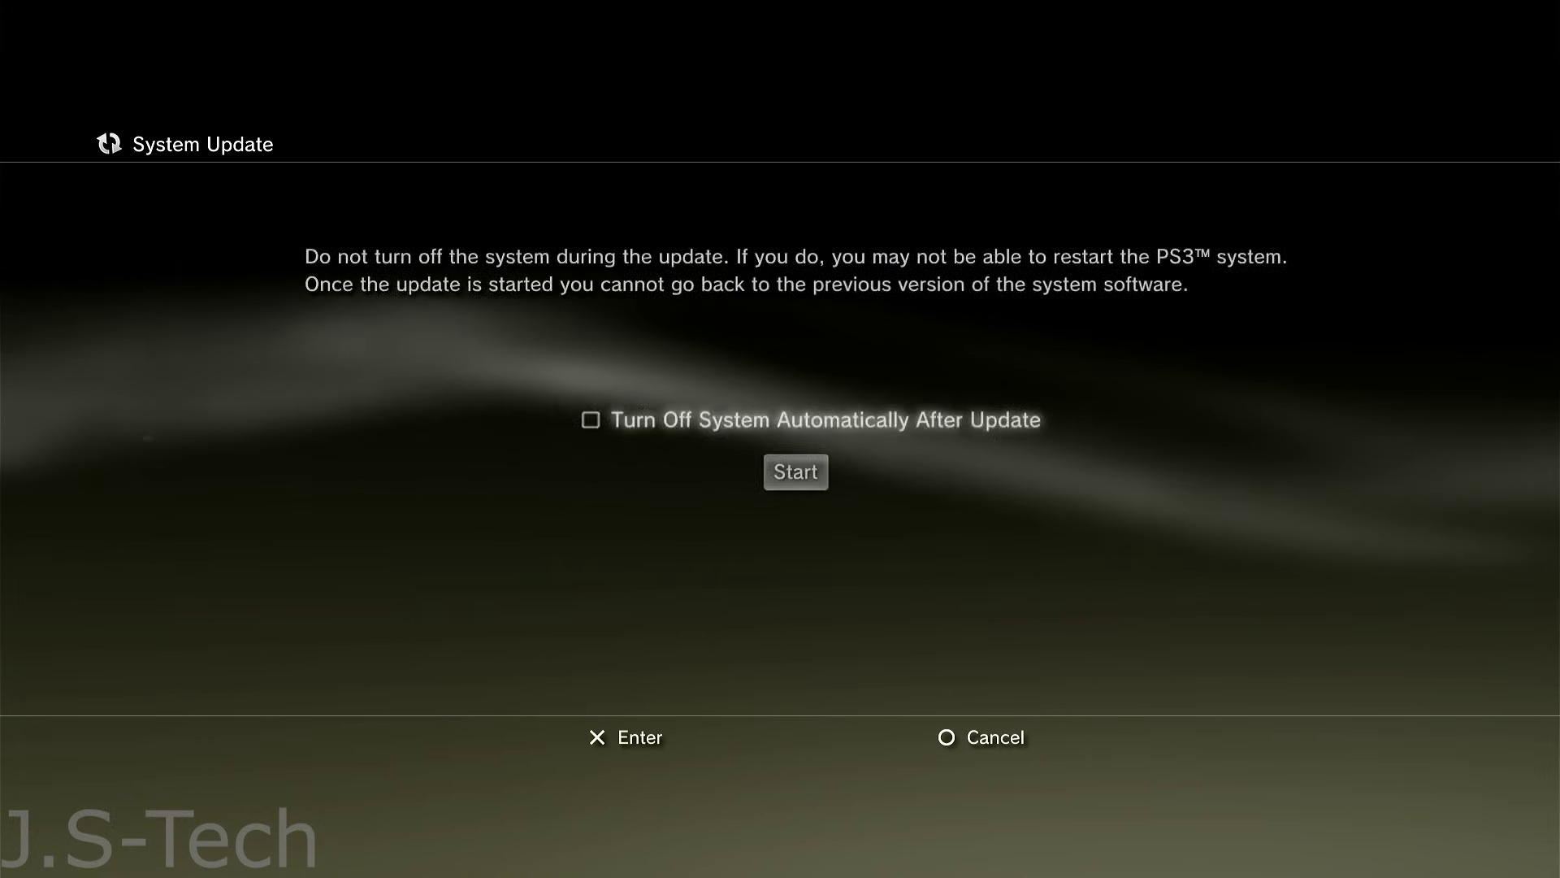
key("Return")
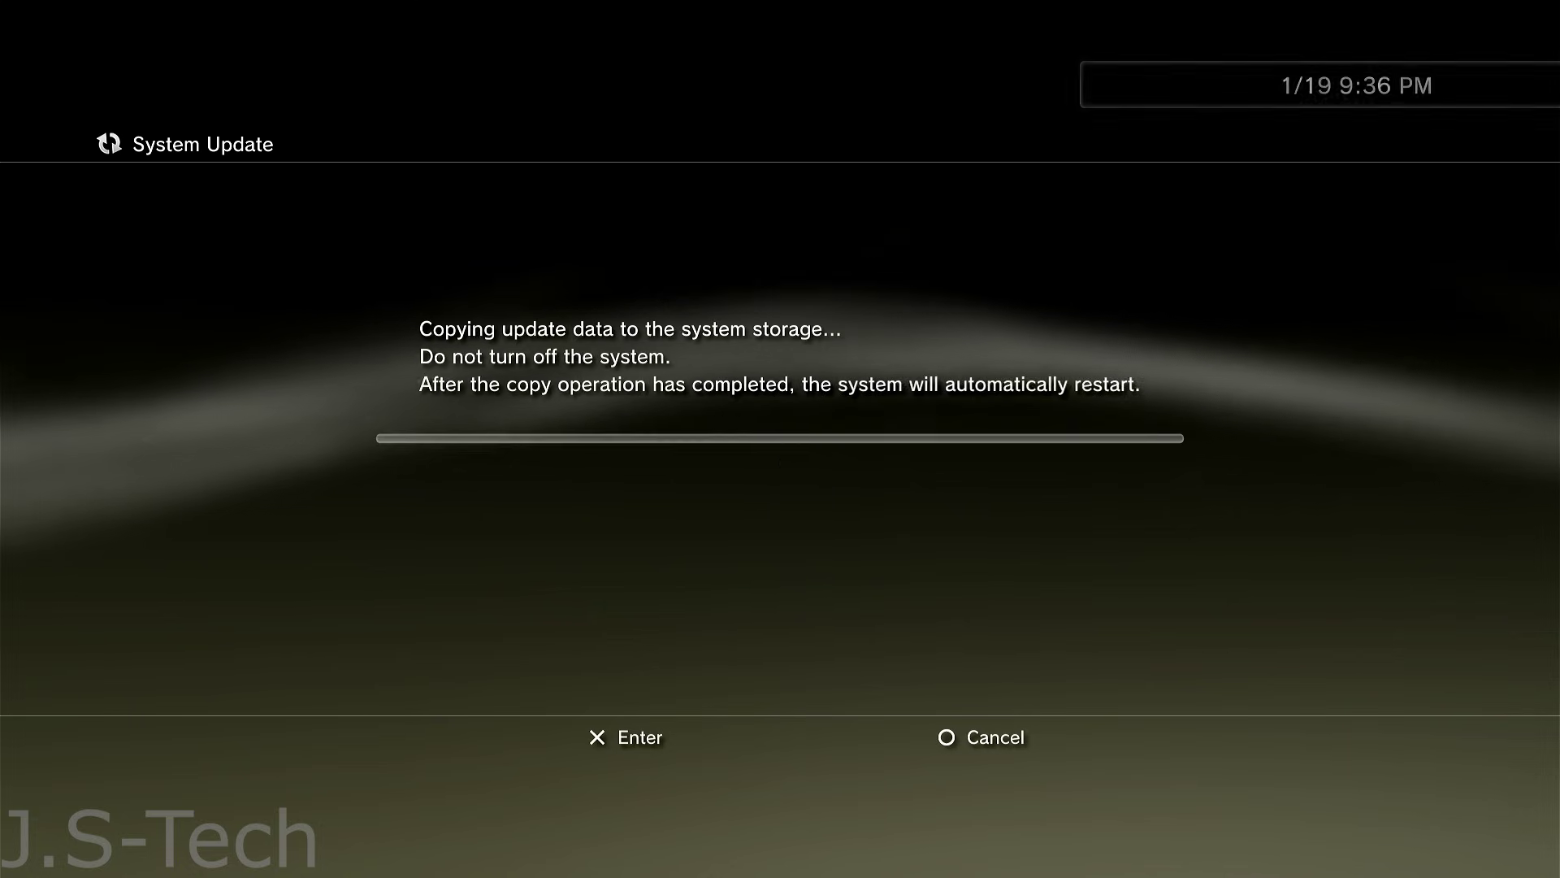